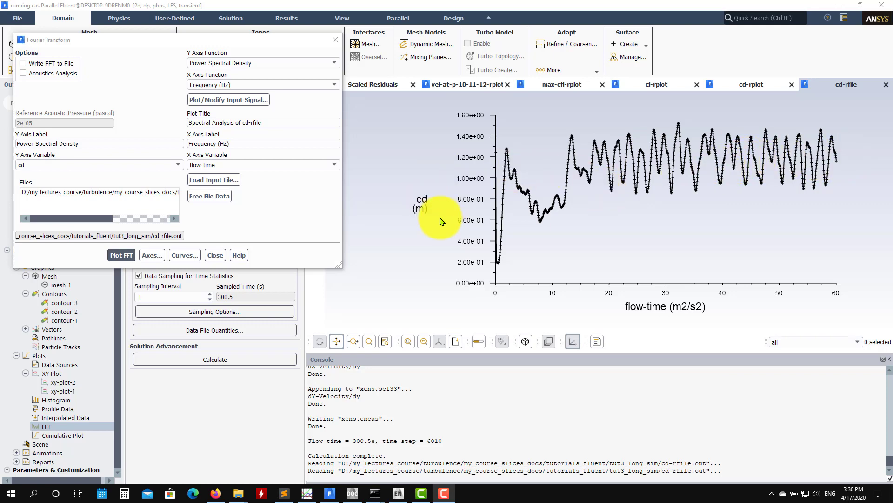
Step: Load cl-rfile.out as the Fourier transform input signal and plot the unmodified cl signal against flow-time
left_click(226, 181)
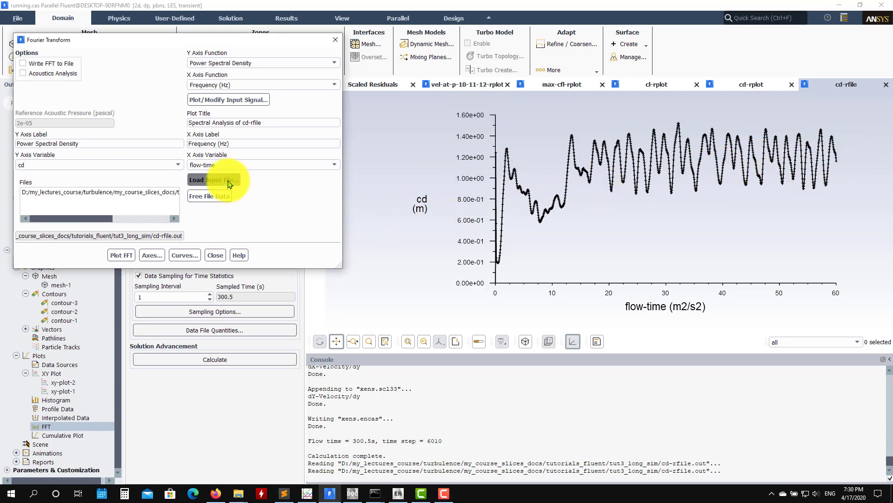
scroll(407, 186, "down", 1)
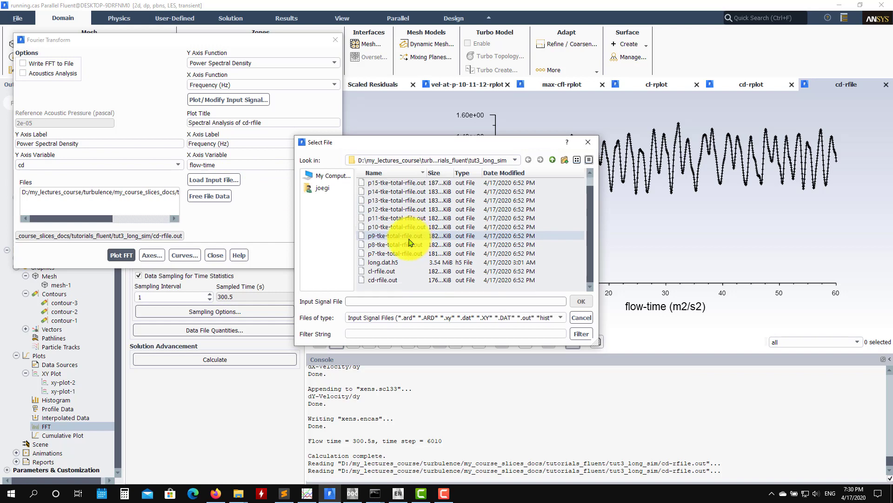
left_click(386, 272)
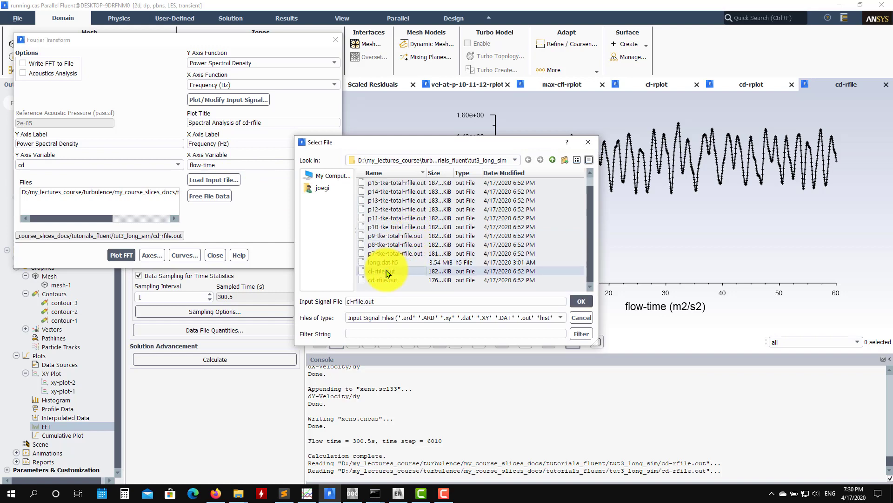
left_click(581, 301)
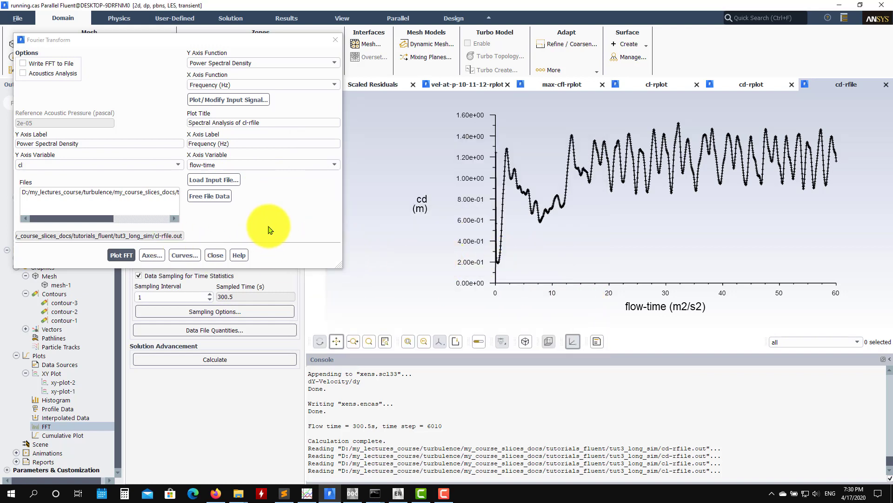
left_click(252, 100)
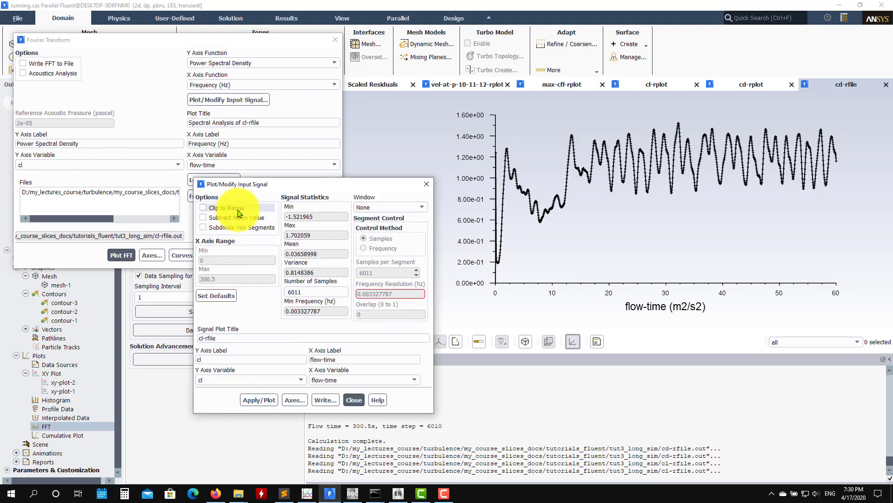
left_click(254, 399)
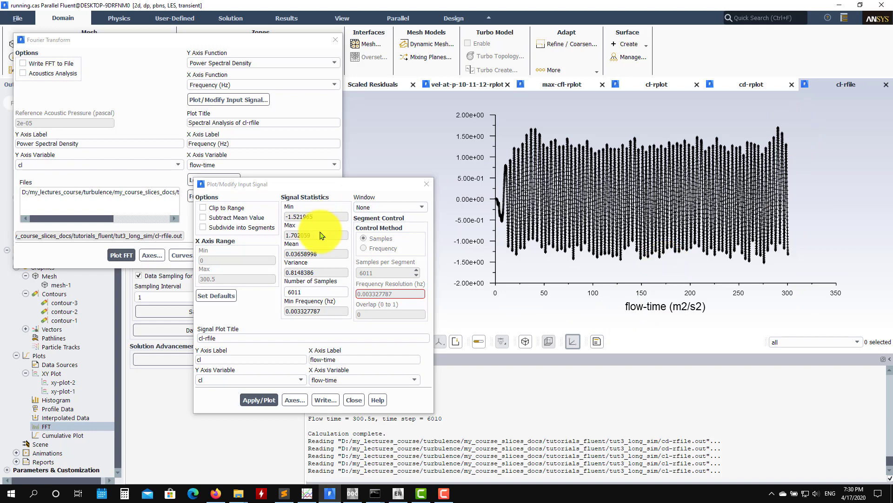
Step: Enable clipping to range for the cl signal with a maximum flow-time of 60 and replot it
left_click(236, 213)
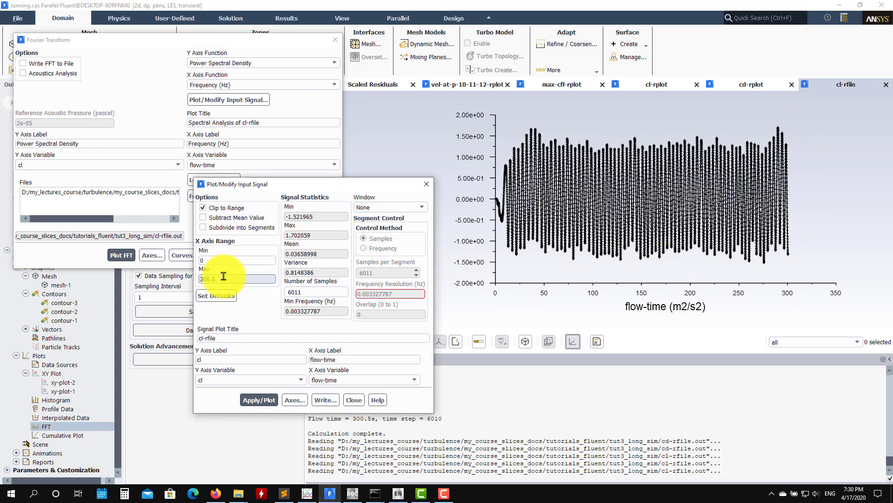
double_click(225, 279)
type("60")
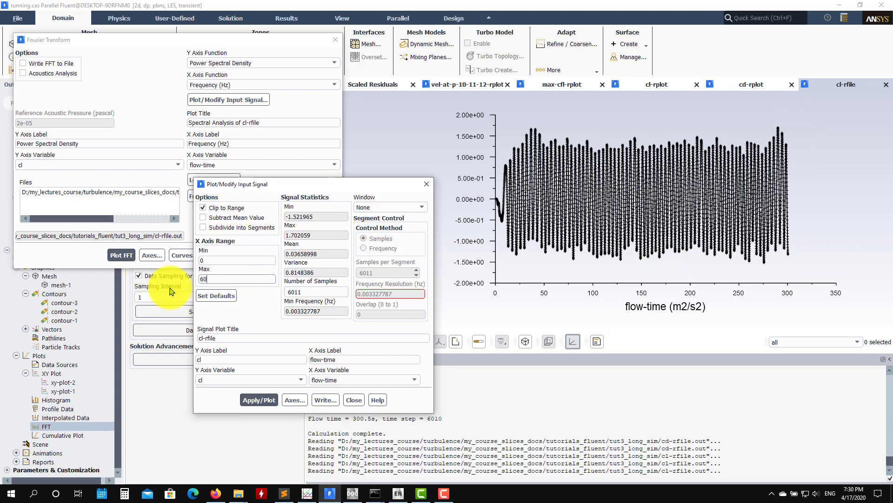
left_click(257, 399)
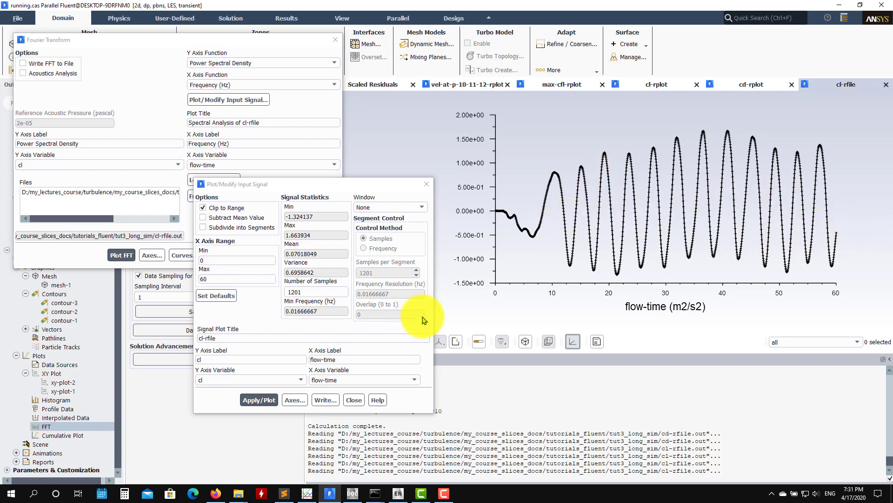
Step: Set the cl signal's maximum flow-time to 100 and replot it
double_click(234, 279)
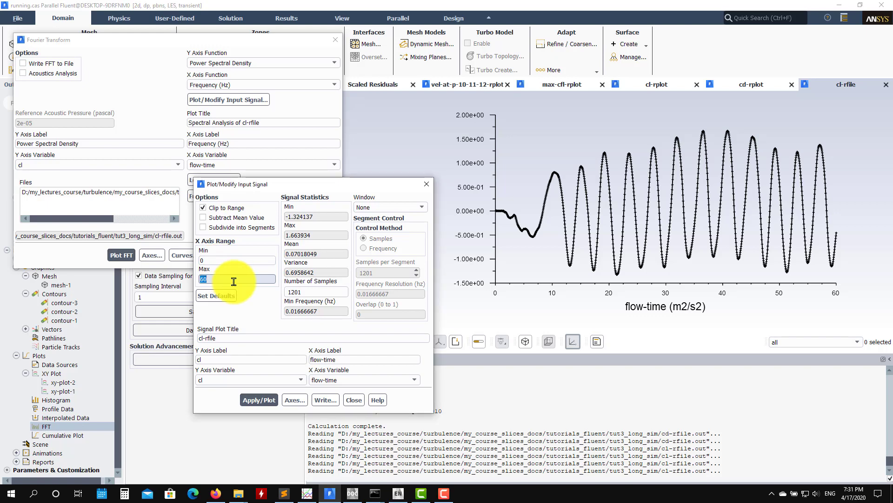
type("100")
left_click(251, 400)
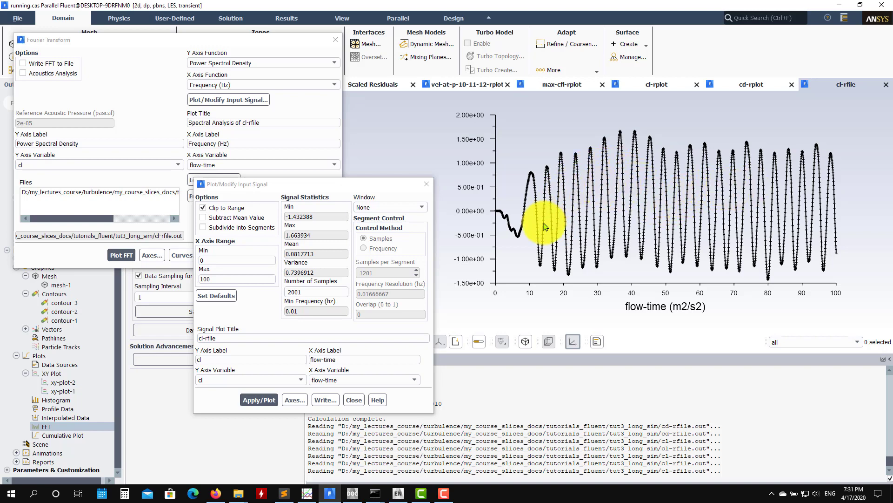
Step: Clip the cl signal to the flow-time range 100 to 200, replotting after changing the maximum and after changing the minimum
double_click(233, 279)
type("20")
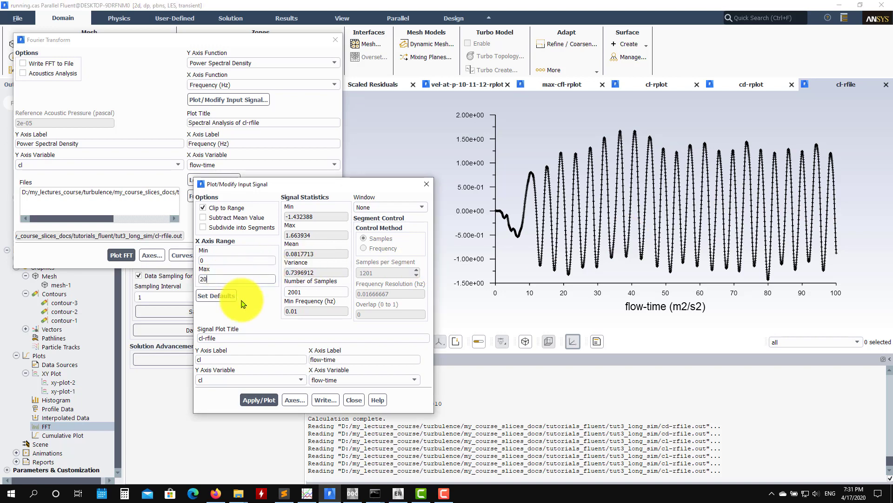
type("0")
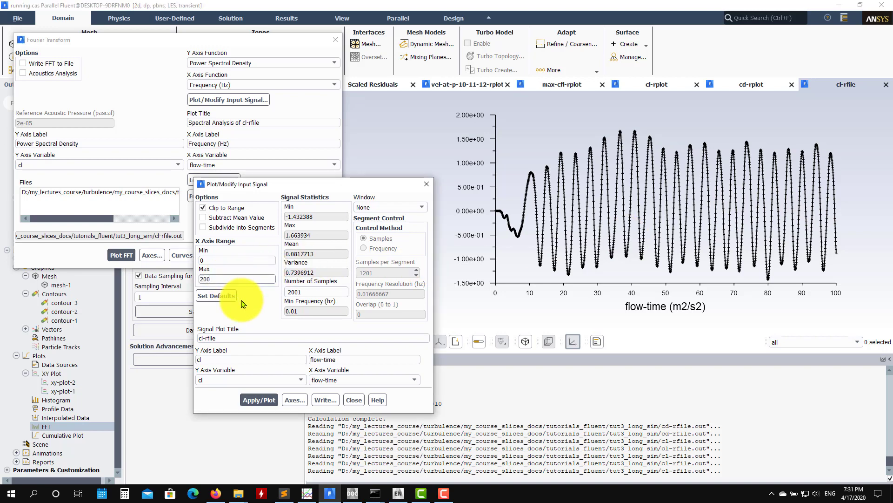
left_click(259, 399)
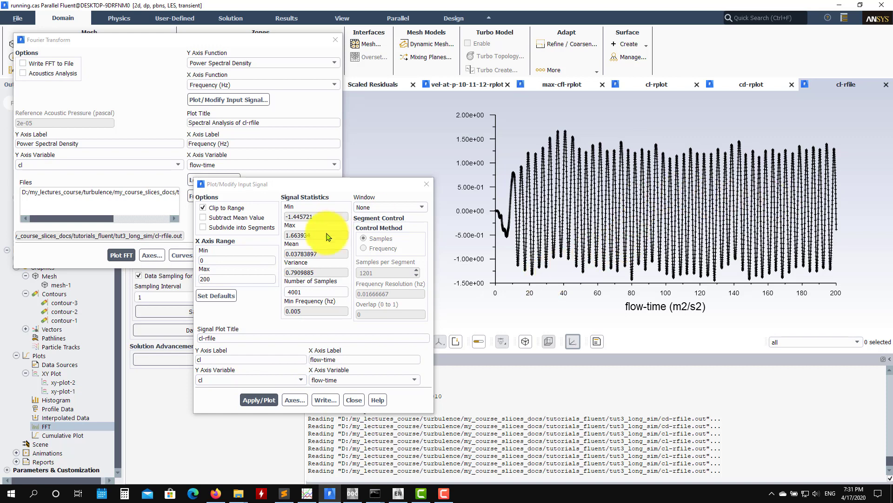
double_click(224, 261)
type("100")
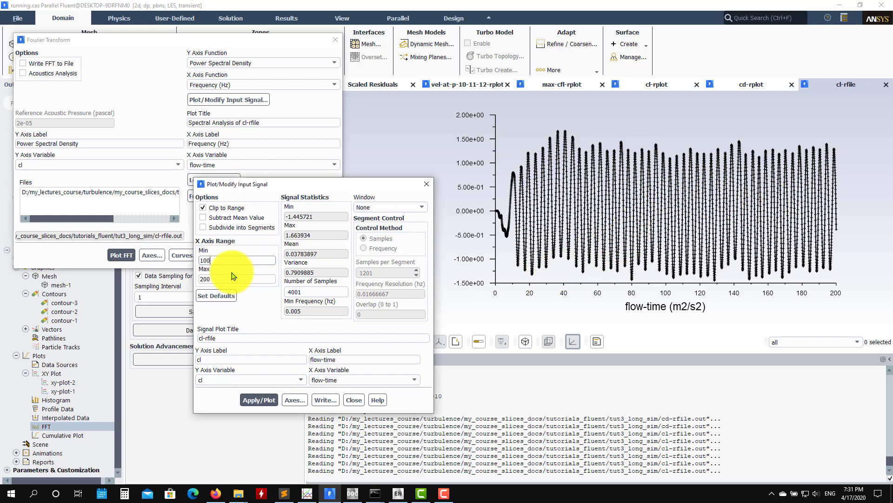
left_click(259, 399)
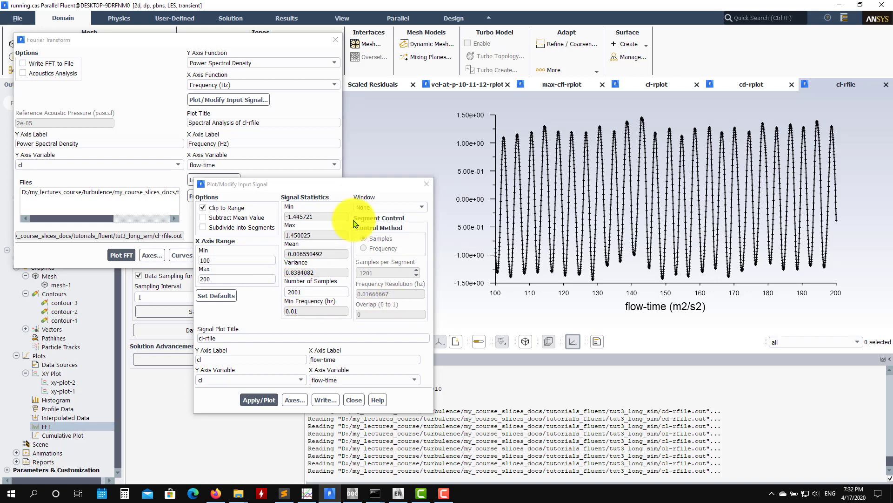
Step: Set the cl signal's maximum flow-time to 300 and replot, and subtract the mean value and replot again
double_click(233, 279)
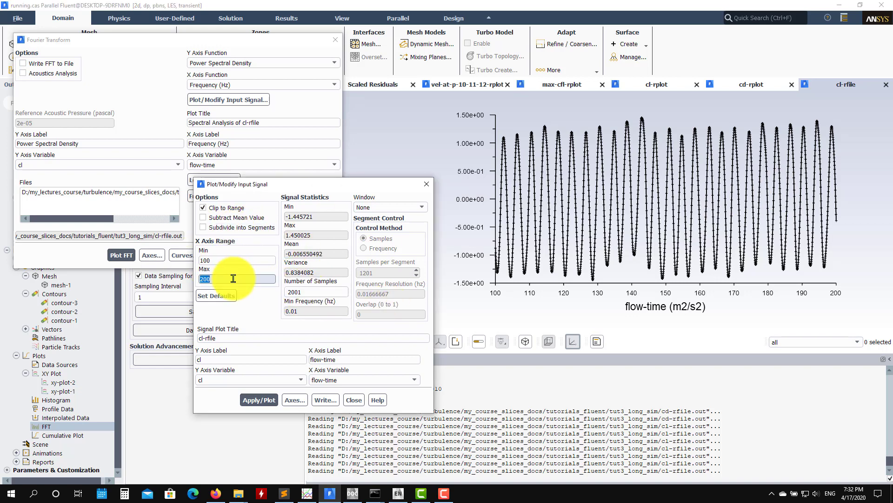
type("300")
left_click(269, 404)
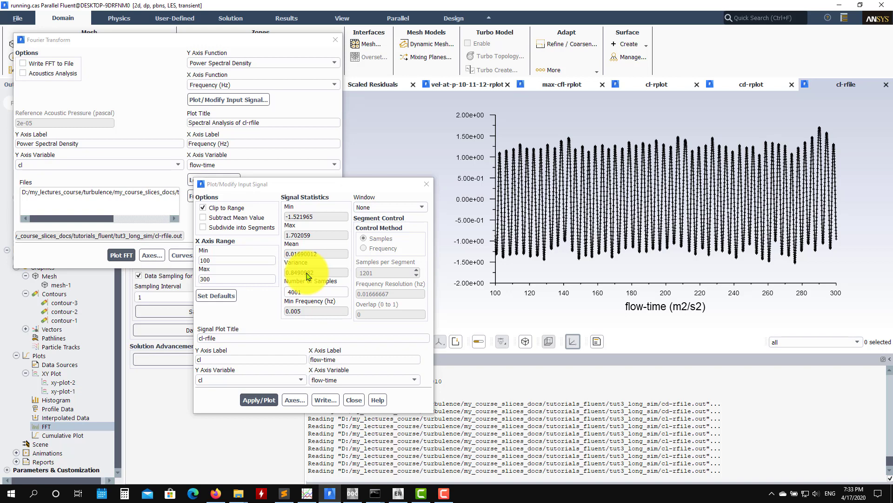
left_click(259, 221)
left_click(259, 399)
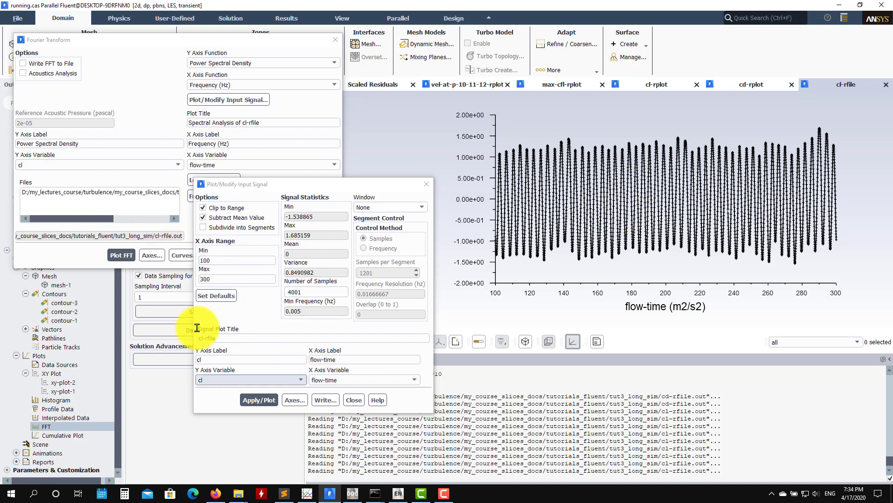
Step: Load cd-rfile.out as the input signal, plot it, and move the signal dialog clear of the plot
left_click_drag(285, 188, 388, 196)
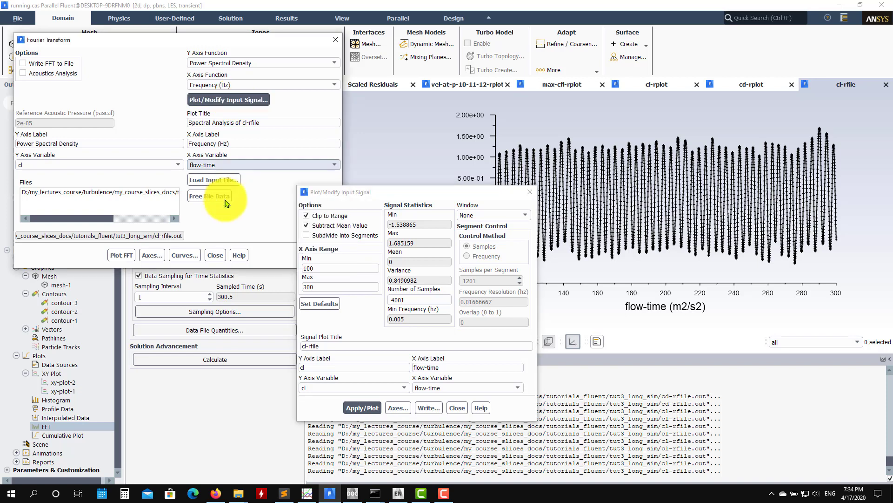
left_click(216, 180)
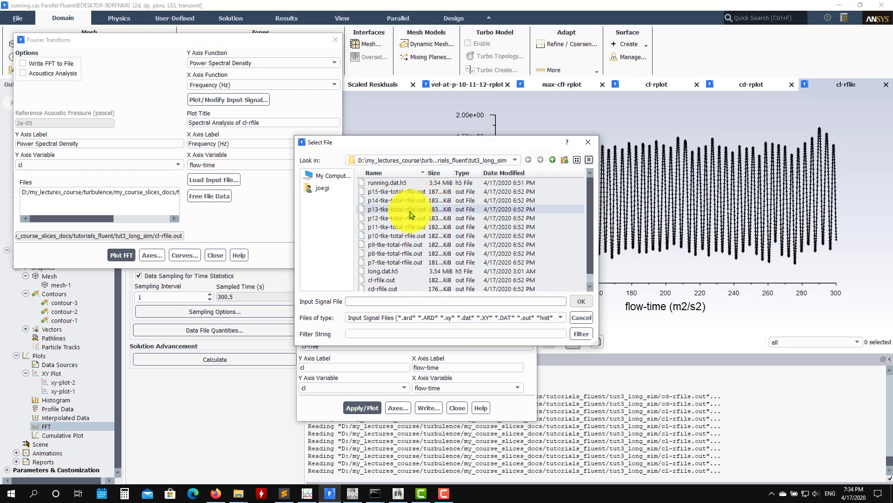
left_click(383, 288)
scroll(582, 284, "down", 1)
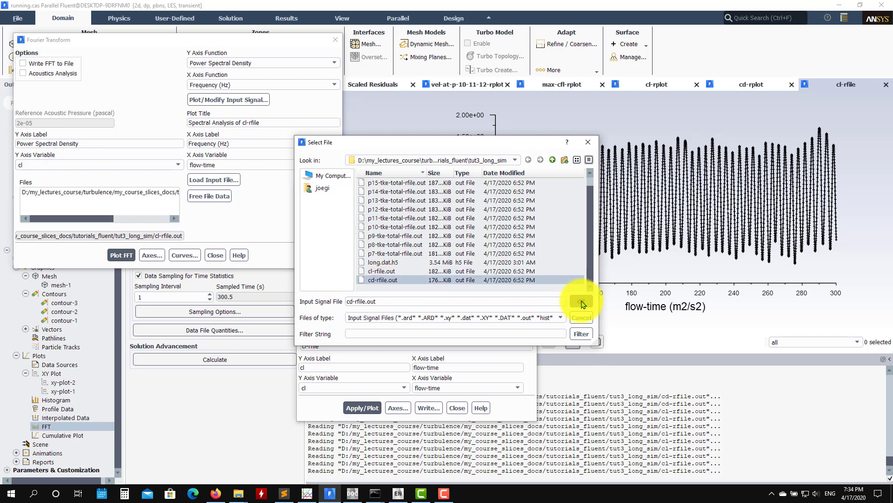
left_click(581, 301)
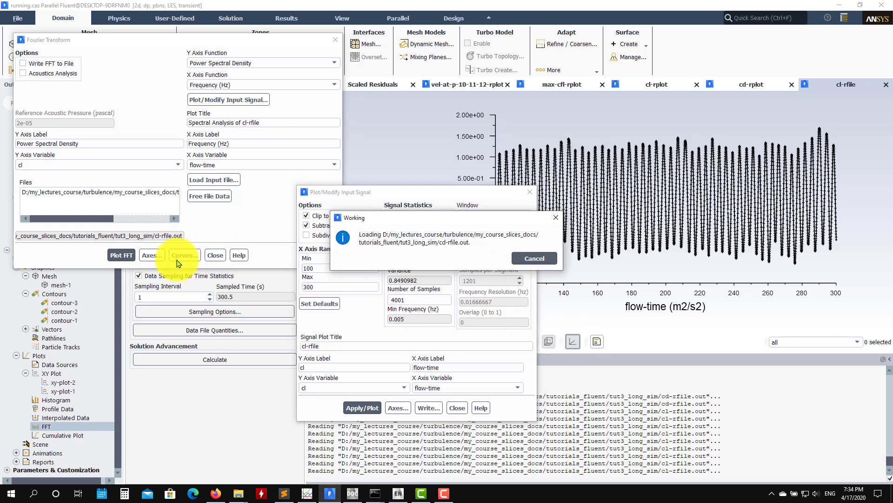
left_click(361, 405)
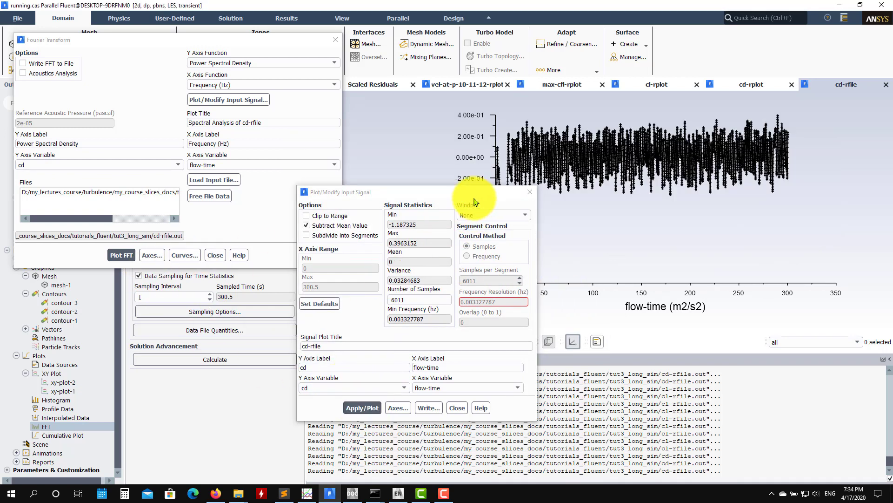
left_click_drag(436, 195, 242, 190)
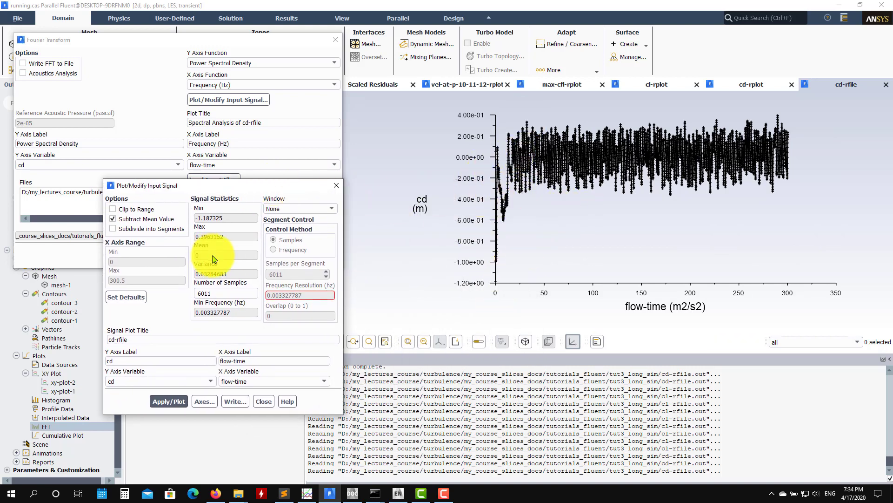
Step: Clip the cd signal to a maximum flow-time of 100 and plot it, then turn off mean subtraction and replot
left_click(150, 222)
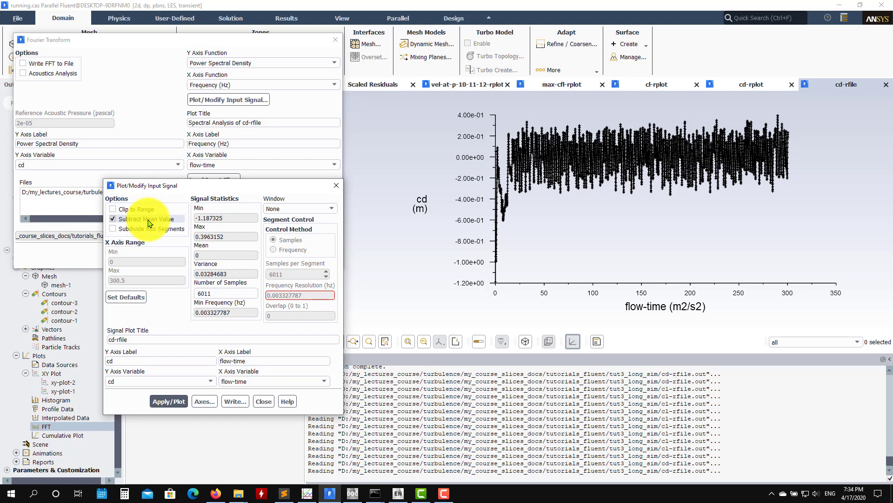
left_click(113, 209)
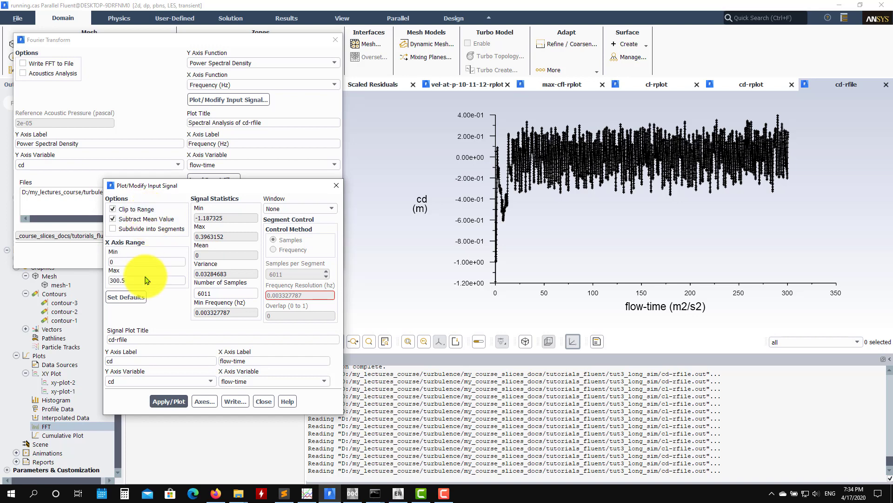
double_click(140, 280)
type("100")
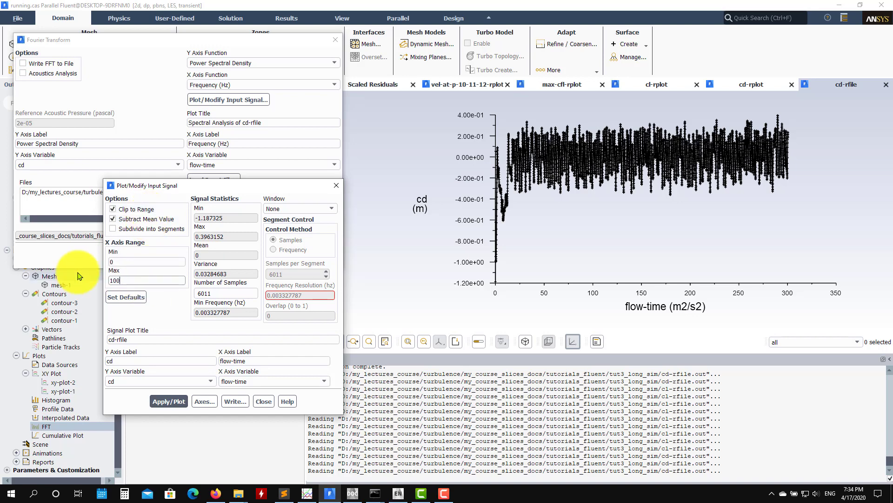
left_click(170, 402)
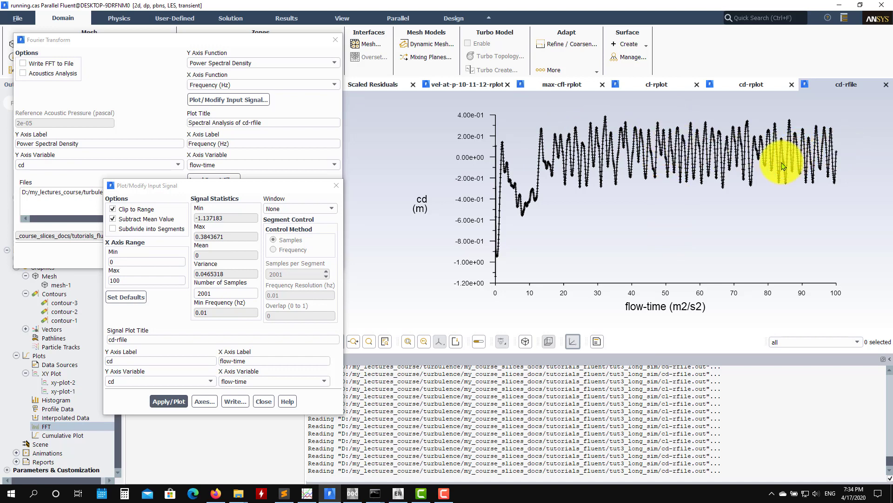
left_click(145, 219)
left_click(171, 401)
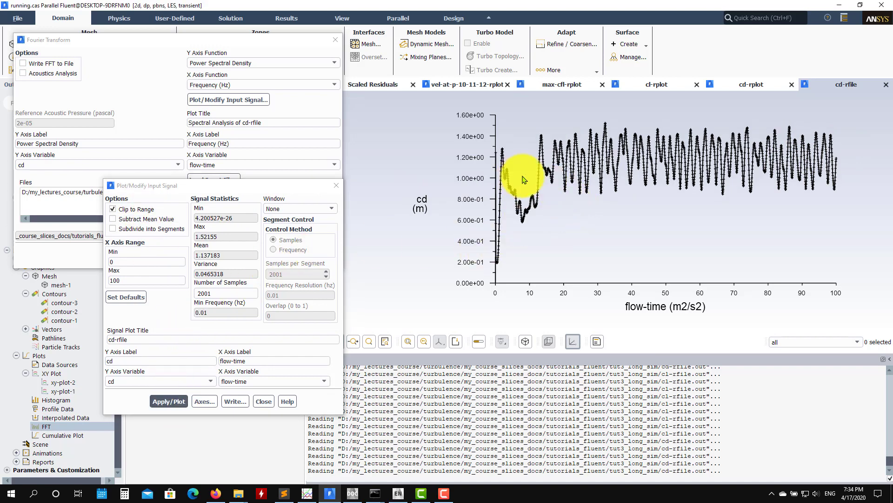
Step: Clip the cd signal to the flow-time range 100 to 200, replotting after setting the maximum and again after setting the minimum
double_click(142, 264)
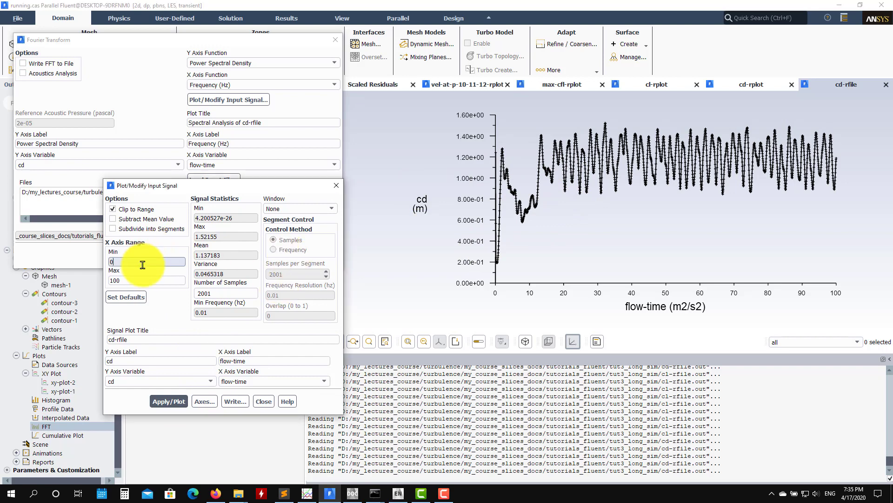
double_click(141, 278)
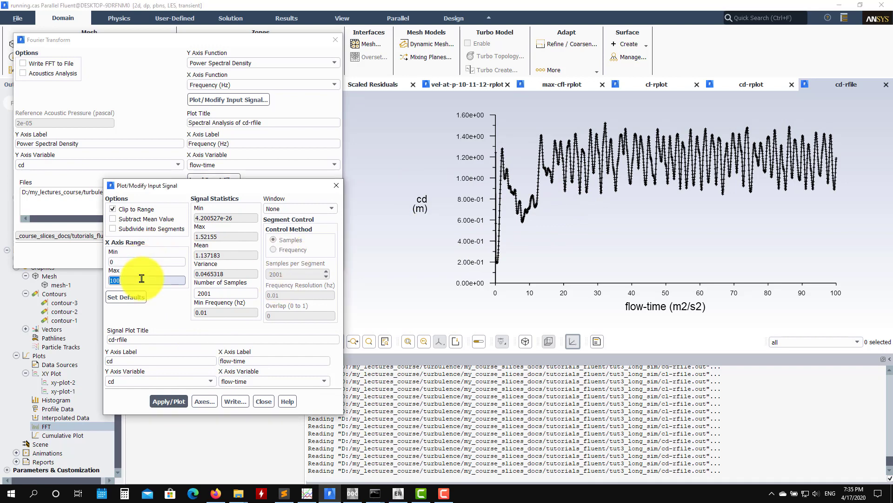
type("200")
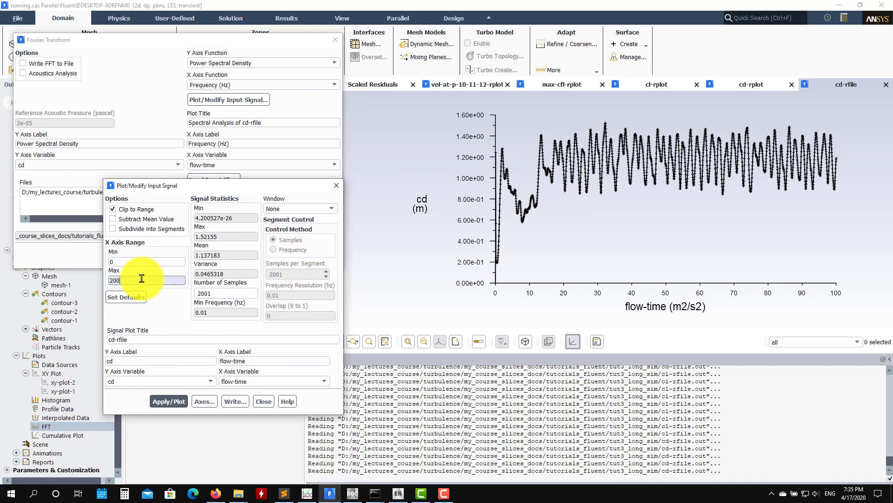
left_click(169, 401)
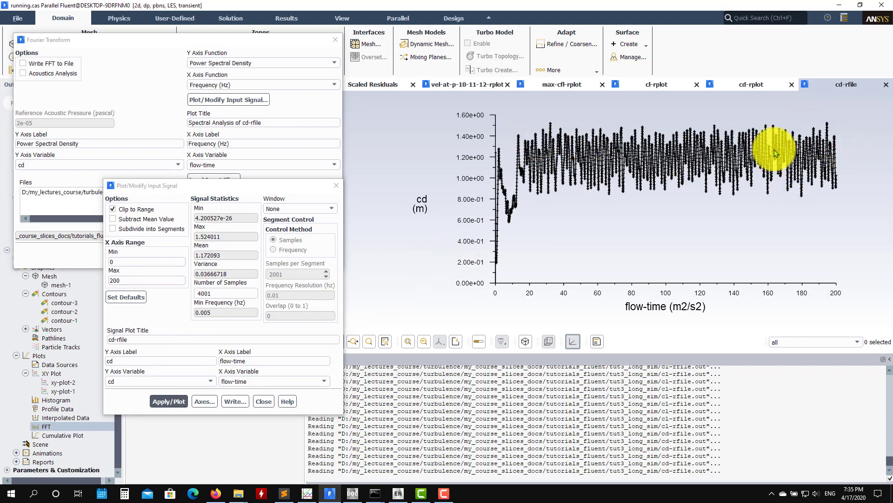
double_click(159, 261)
type("100")
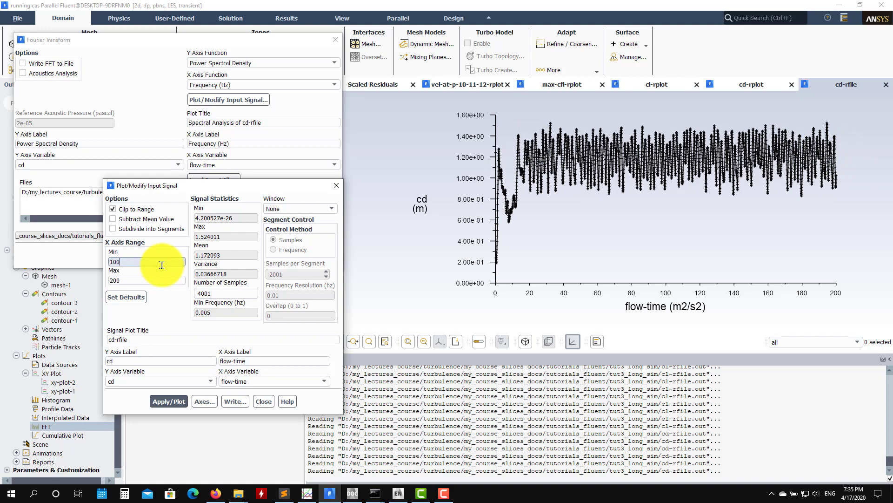
double_click(168, 279)
left_click(171, 401)
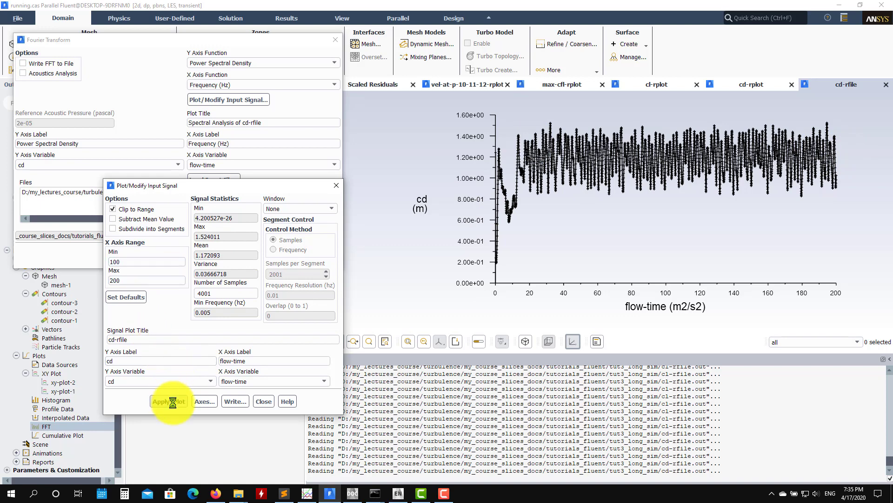
Step: Set the cd signal's maximum flow-time to 300 and replot it, and subtract the mean value and replot again
double_click(154, 279)
type("300")
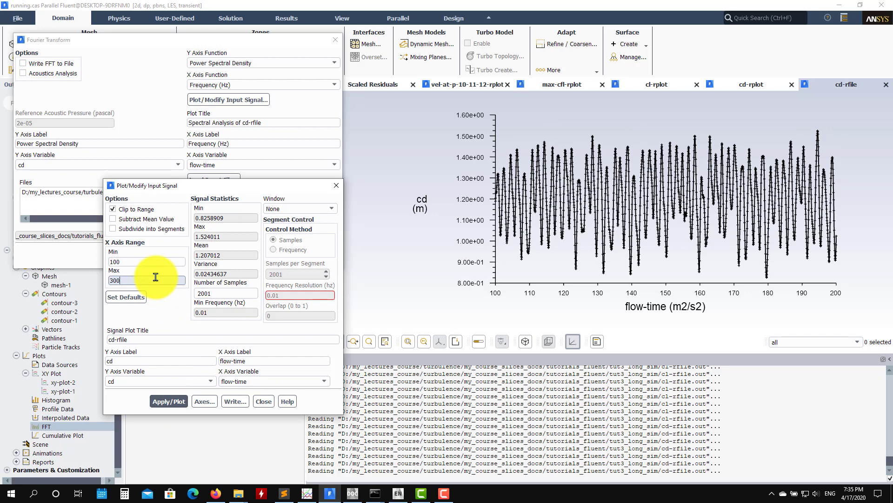
left_click(171, 401)
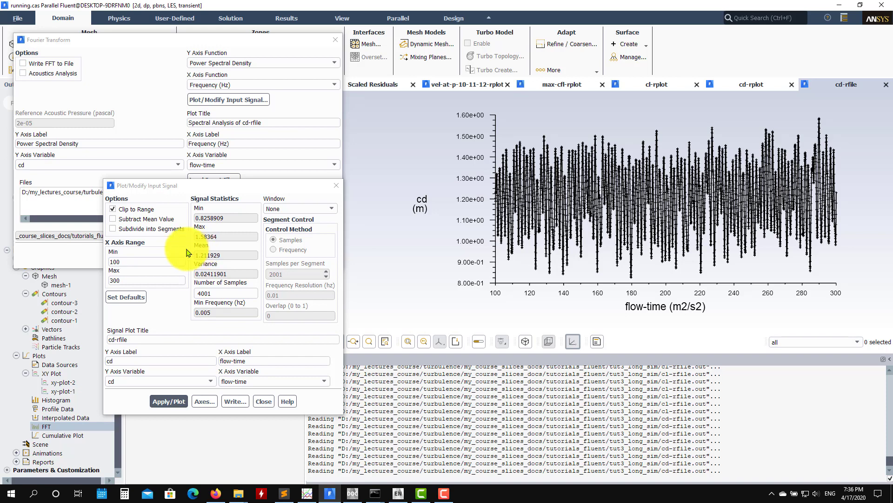
left_click(157, 219)
left_click(168, 403)
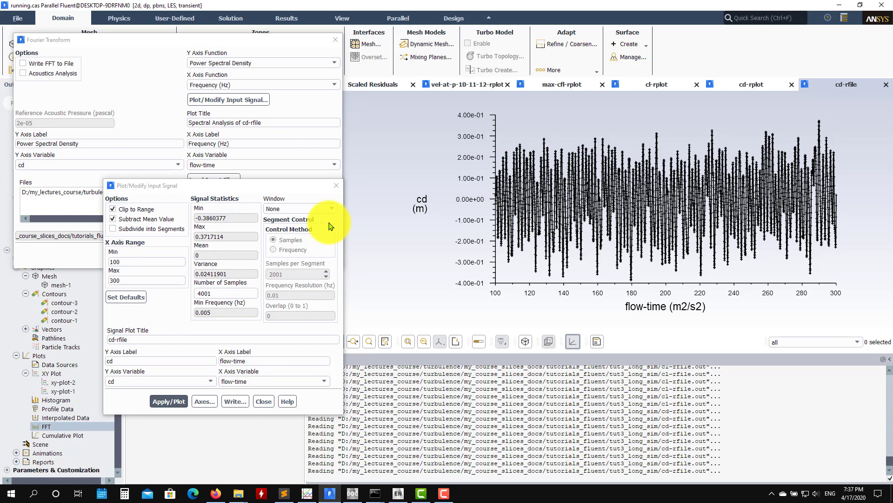
left_click(262, 401)
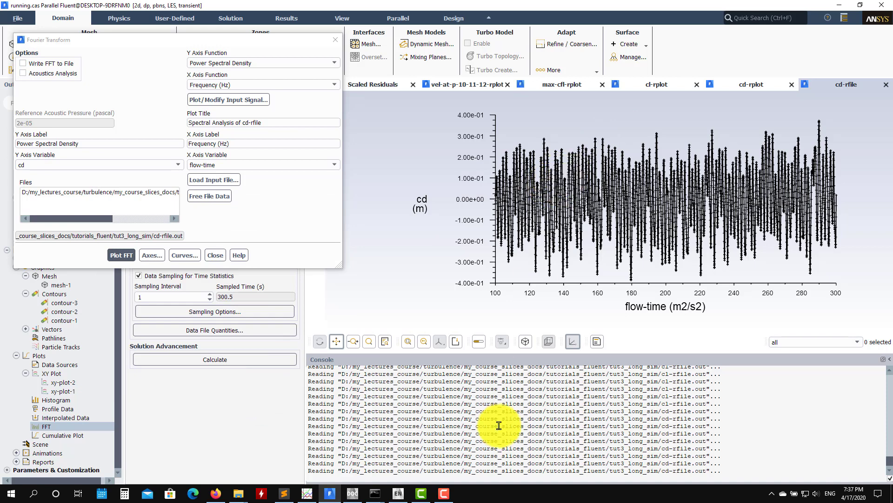
Step: Switch to EnSight to view the velocity magnitude field around the cylinder
left_click(400, 497)
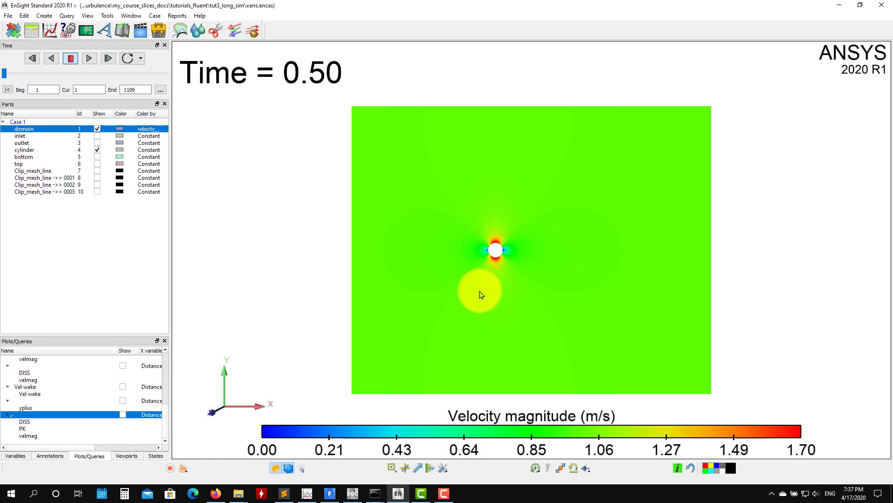
middle_click_drag(479, 293, 487, 274)
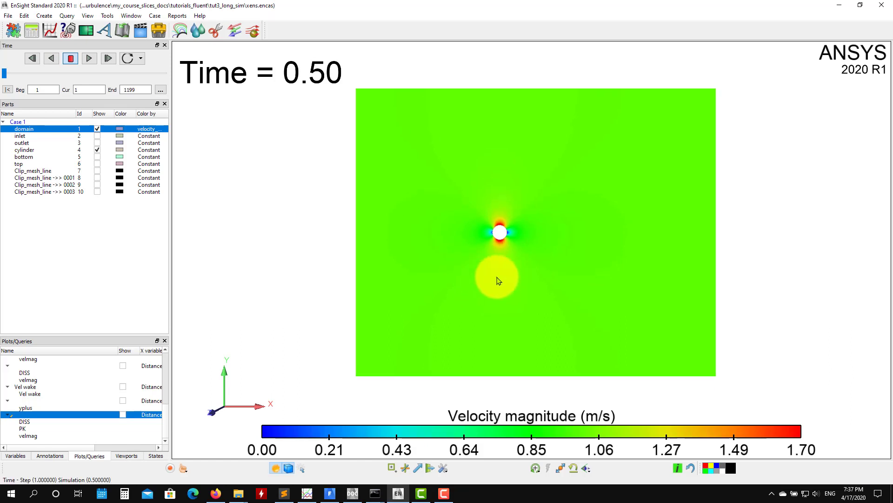
scroll(497, 285, "down", 2)
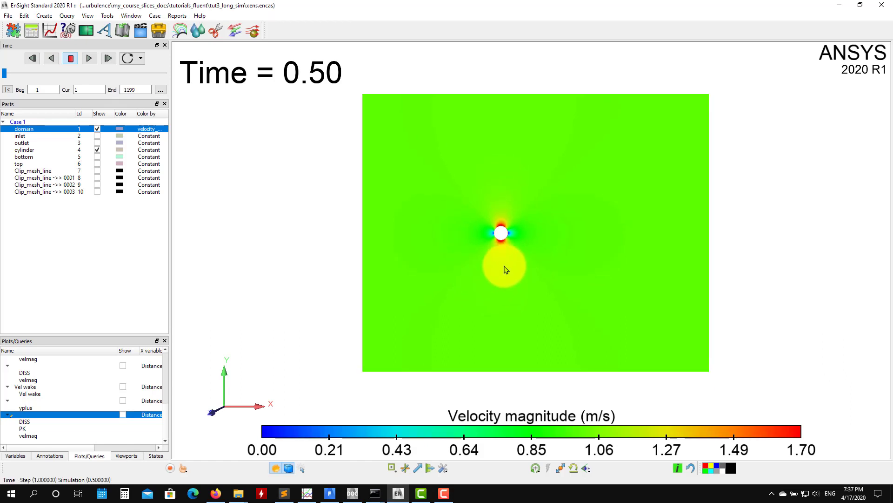
scroll(503, 269, "down", 1)
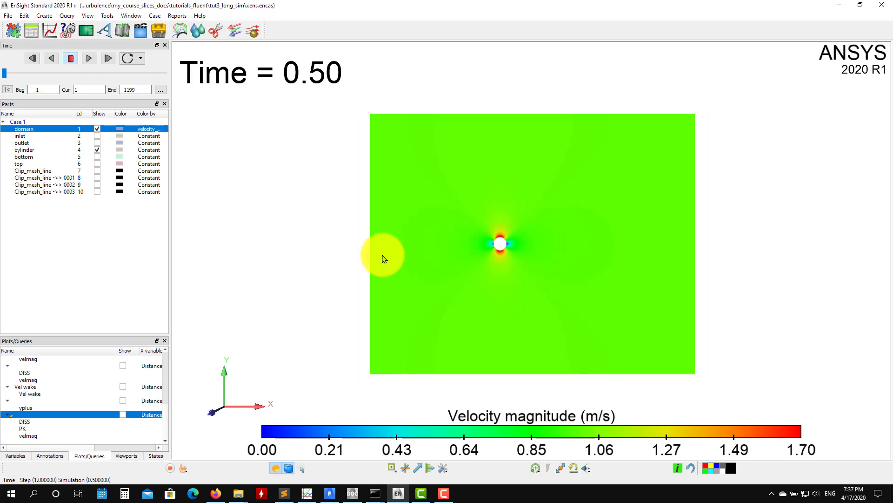
Step: Show the four Clip_mesh_line parts and examine where they lie around the cylinder and in its wake
left_click(97, 185)
left_click(97, 178)
left_click(98, 171)
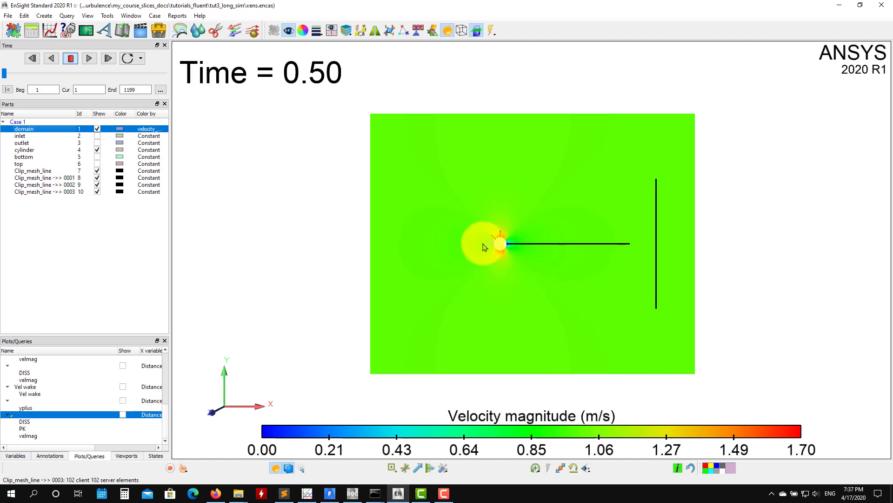
scroll(506, 243, "up", 10)
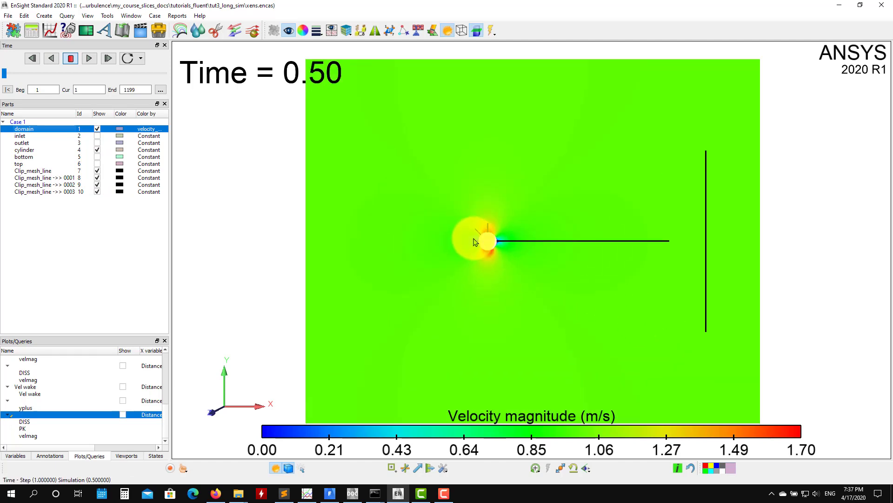
scroll(385, 242, "down", 5)
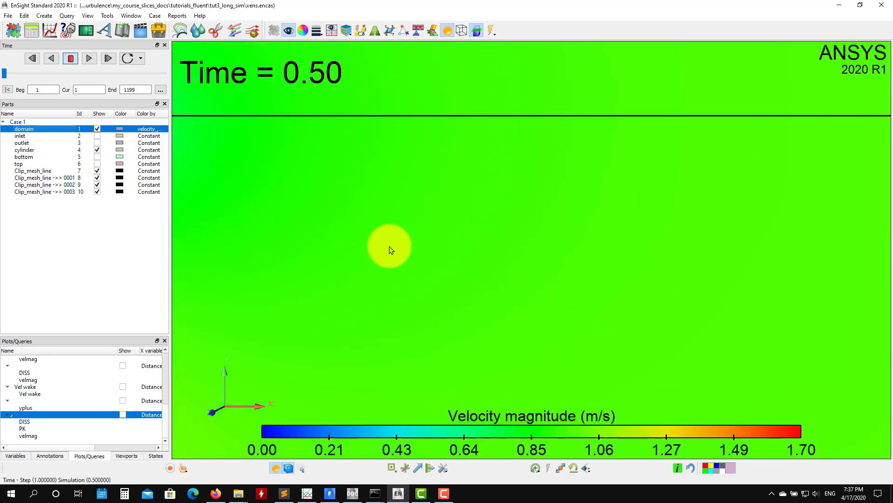
scroll(422, 257, "down", 5)
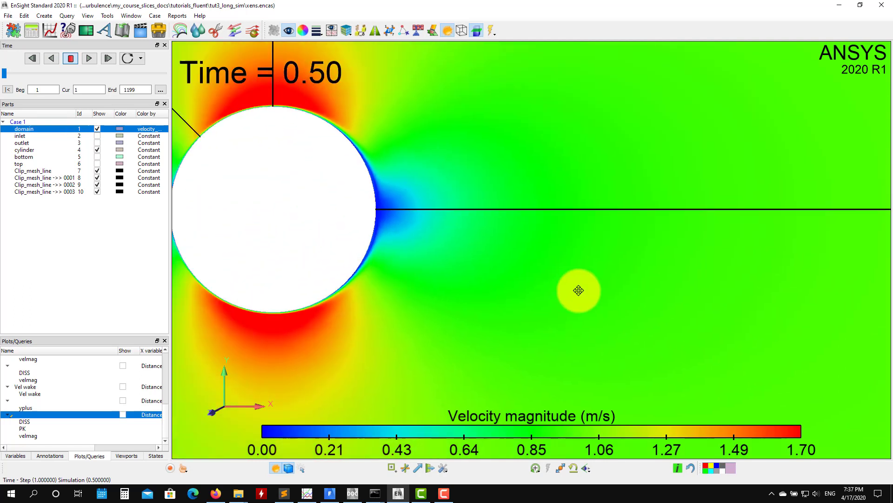
left_click_drag(579, 291, 482, 237)
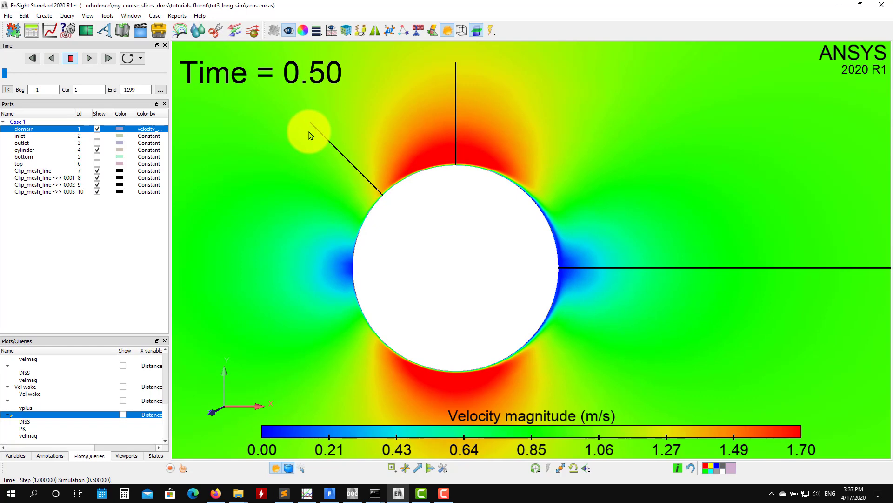
scroll(479, 93, "down", 3)
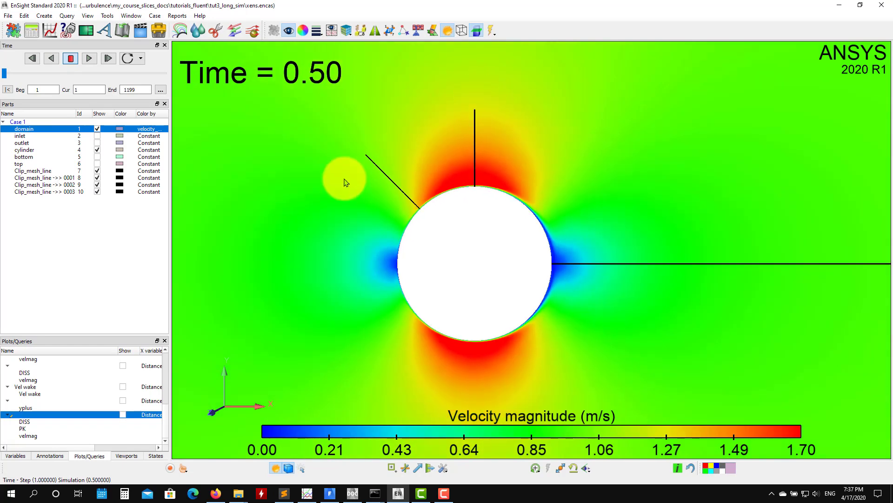
Step: Hide the four Clip_mesh_line parts, leaving only the domain and cylinder displayed
left_click(98, 179)
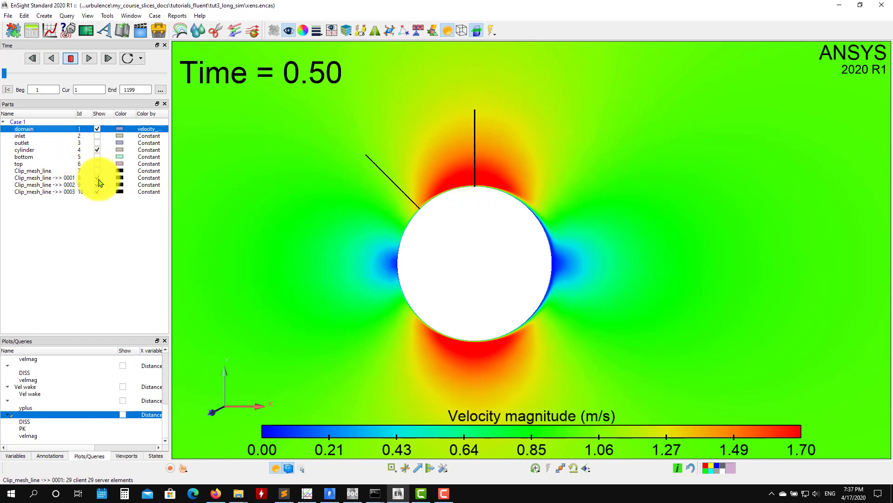
left_click(97, 184)
left_click(97, 191)
Step: Play the velocity magnitude animation of the whole domain from the first time step and stop it at about time 248.50
scroll(349, 254, "down", 3)
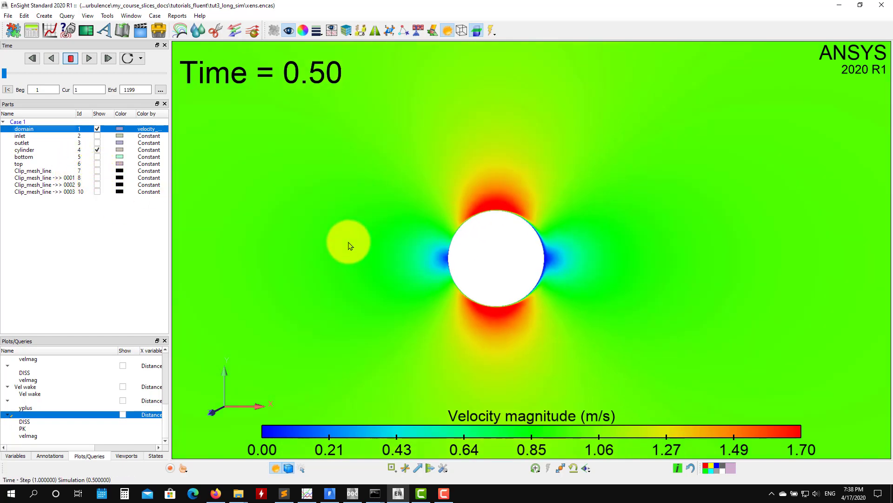
scroll(350, 246, "down", 3)
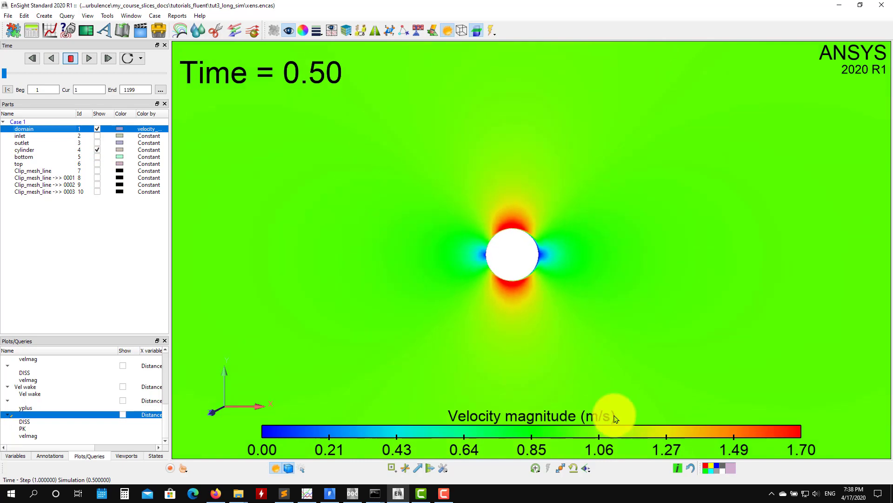
scroll(498, 335, "down", 5)
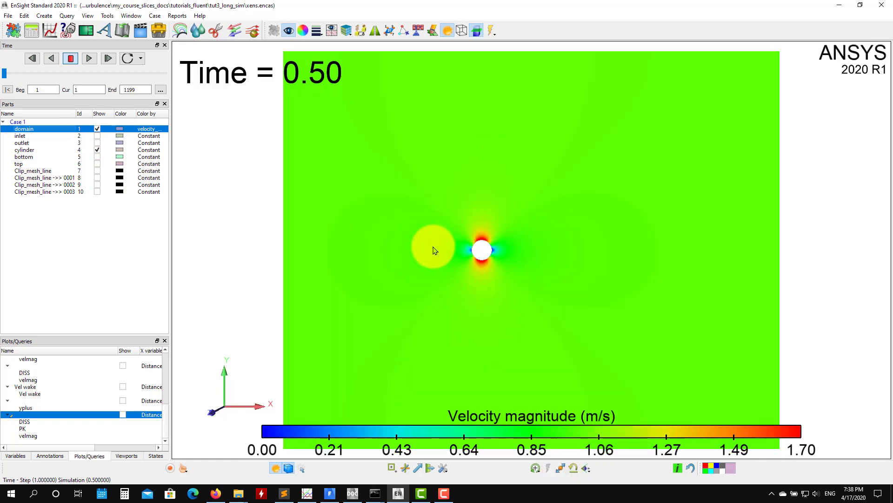
scroll(434, 251, "down", 3)
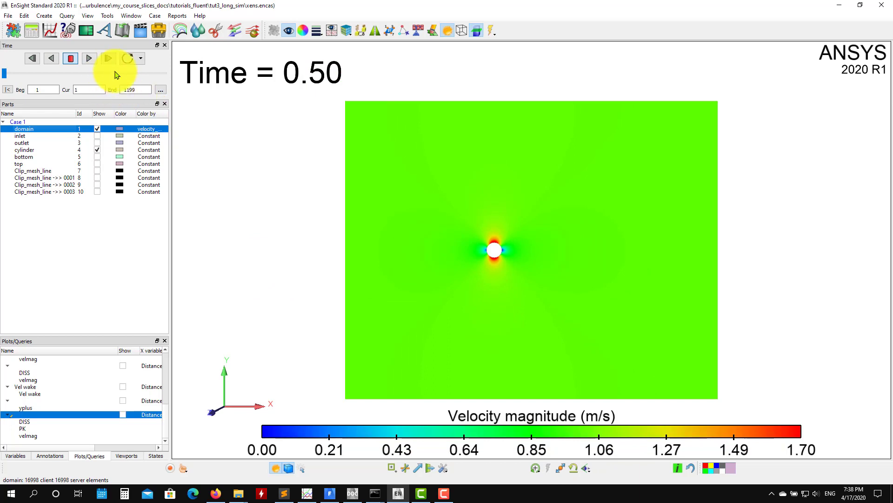
left_click(90, 59)
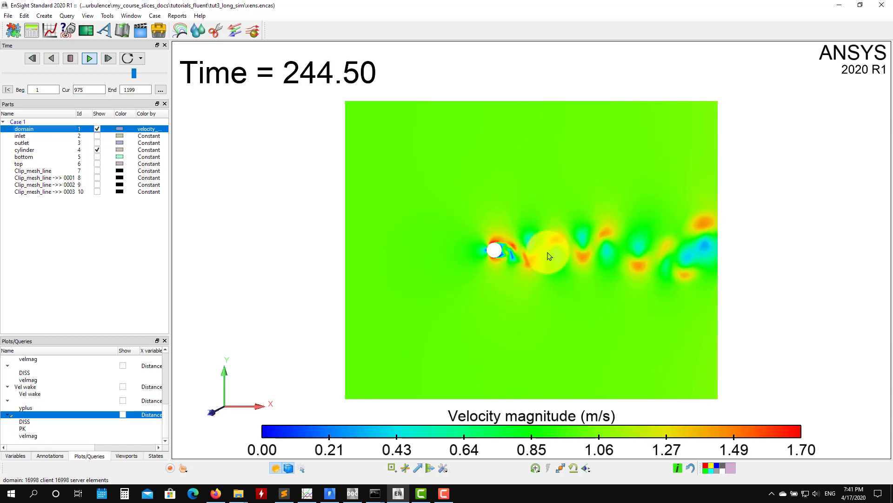
left_click(71, 58)
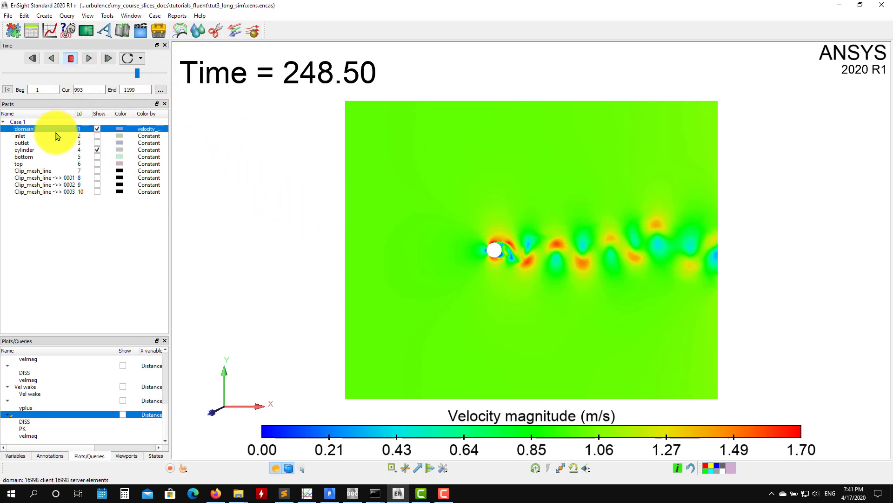
Step: Colour the domain part by the vorticity variable vz
left_click(40, 131)
left_click(303, 30)
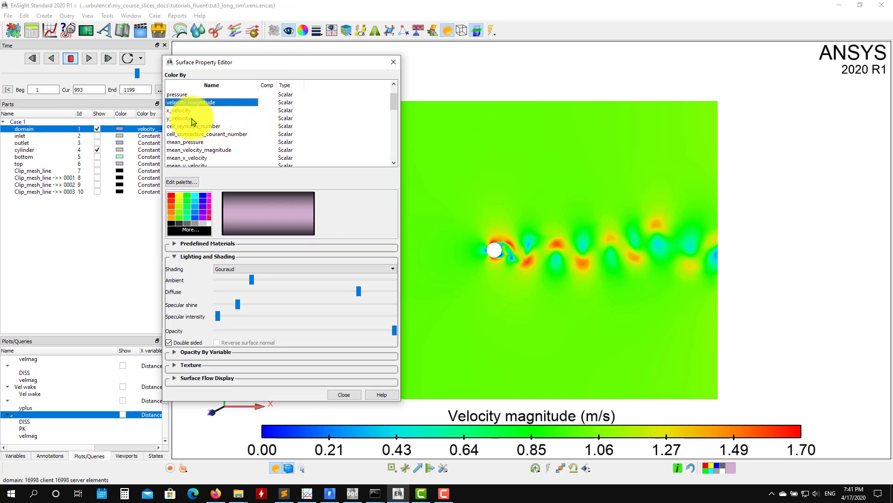
scroll(192, 121, "down", 5)
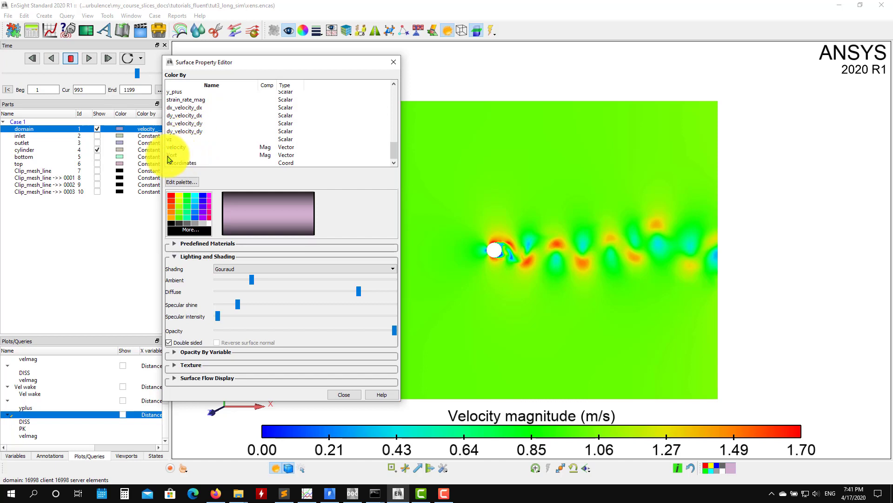
left_click(184, 139)
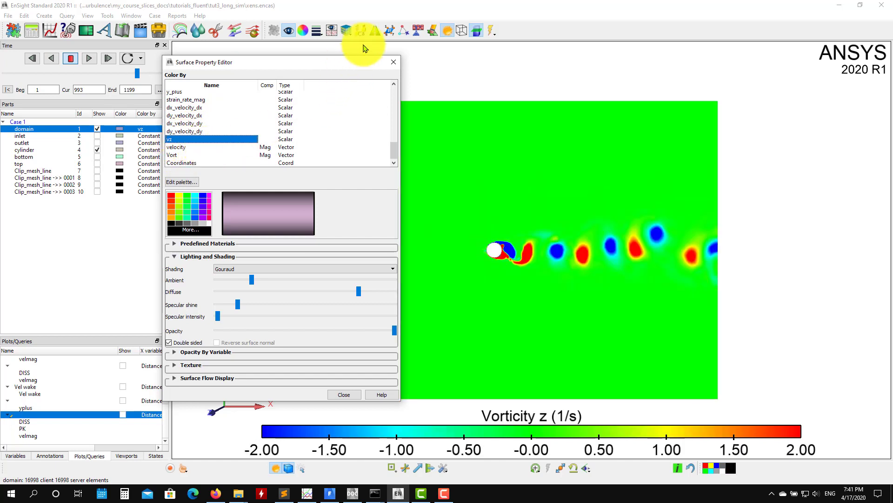
left_click(394, 62)
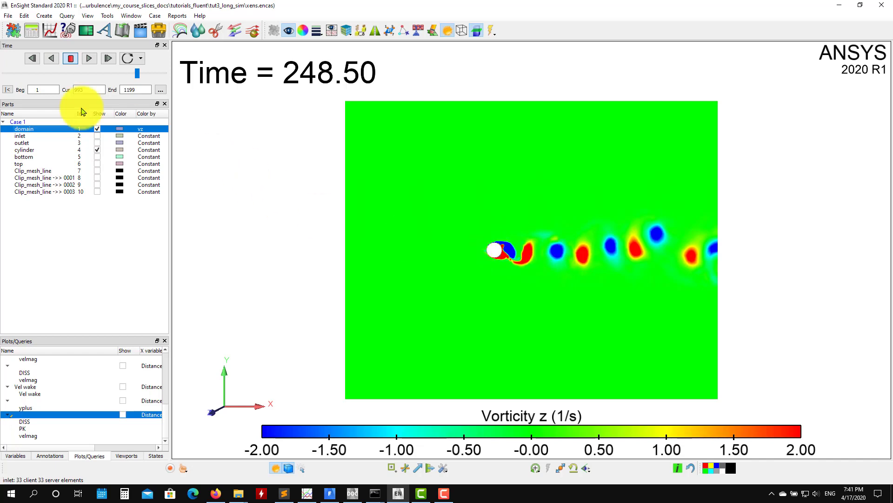
Step: Rewind to time 171.25, play the vorticity animation up to about time 178.25, and examine the vortices shed behind the cylinder
left_click_drag(137, 73, 76, 58)
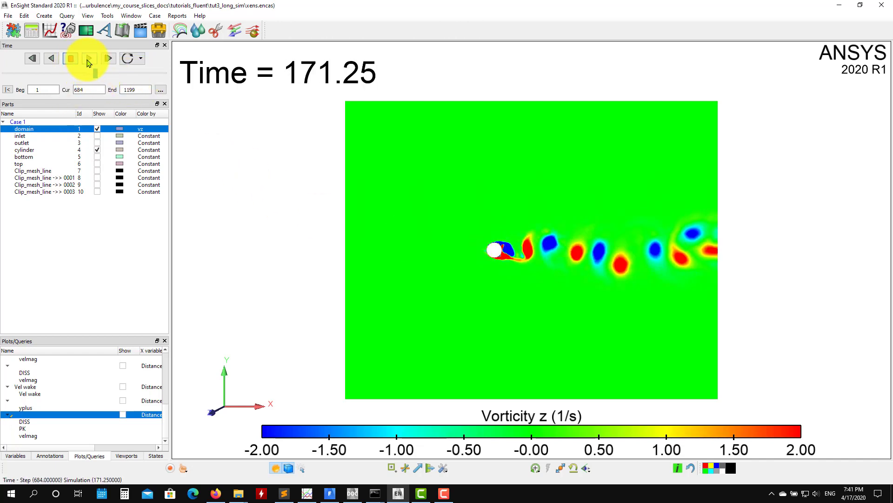
left_click(90, 59)
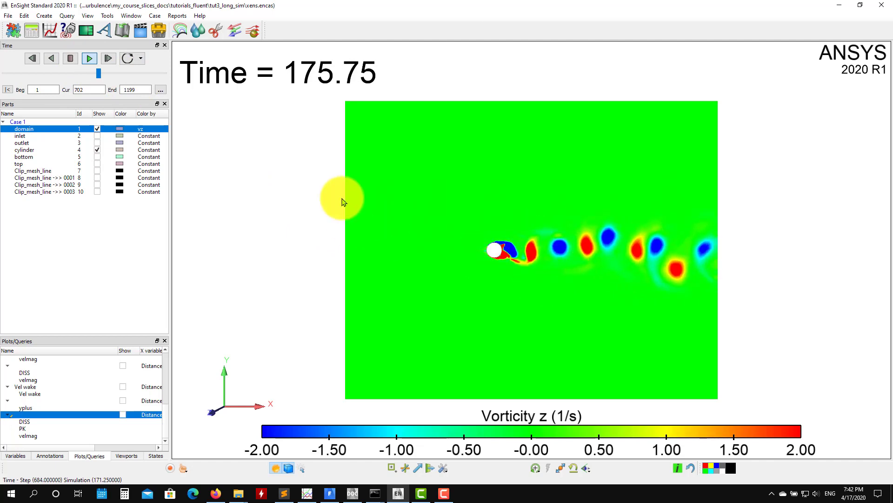
left_click(70, 58)
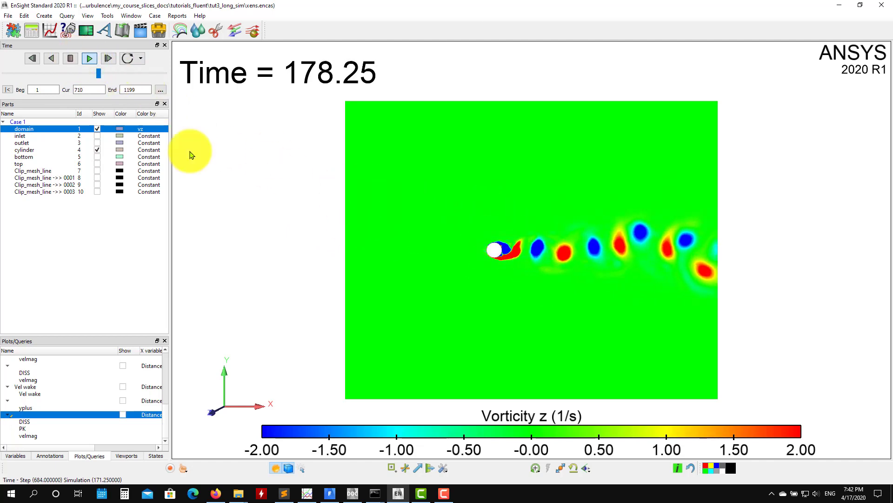
scroll(584, 359, "up", 5)
scroll(575, 282, "up", 10)
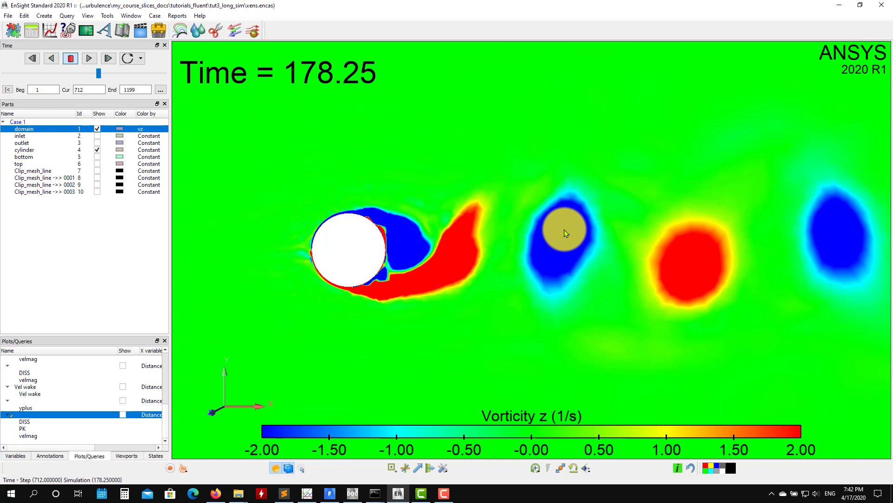
Step: Play the vorticity animation over the whole domain from time 178.25, stop it at time 218.75, and examine the vortex street
scroll(488, 259, "down", 1)
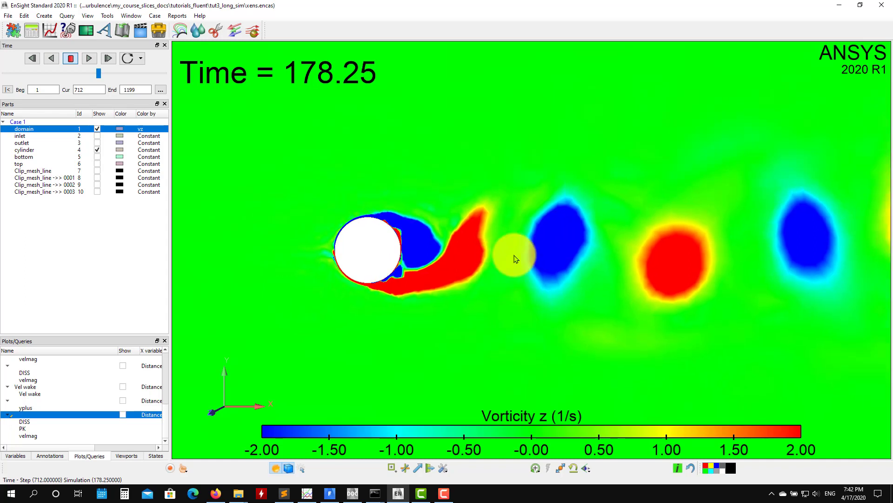
scroll(494, 254, "down", 5)
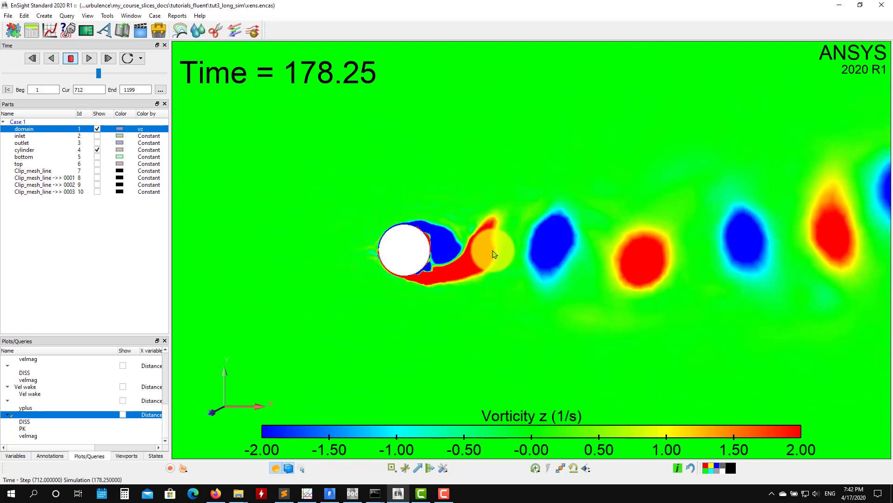
scroll(506, 255, "down", 1)
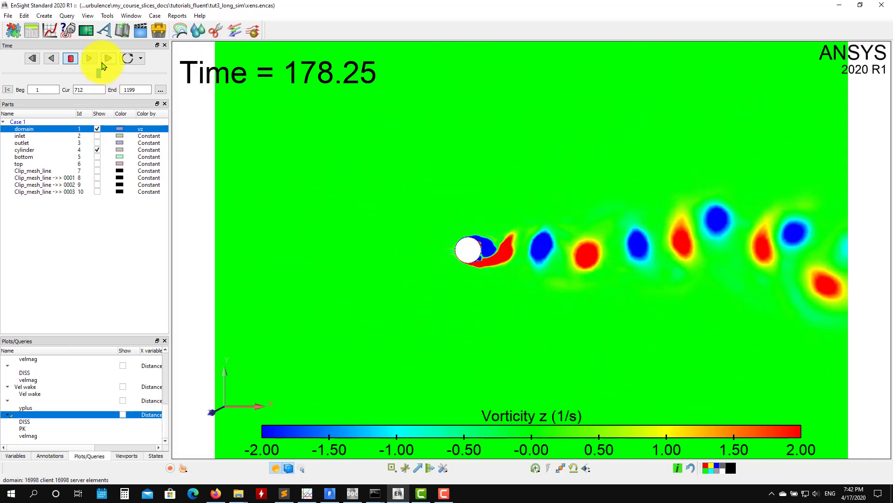
left_click(89, 59)
scroll(381, 209, "down", 1)
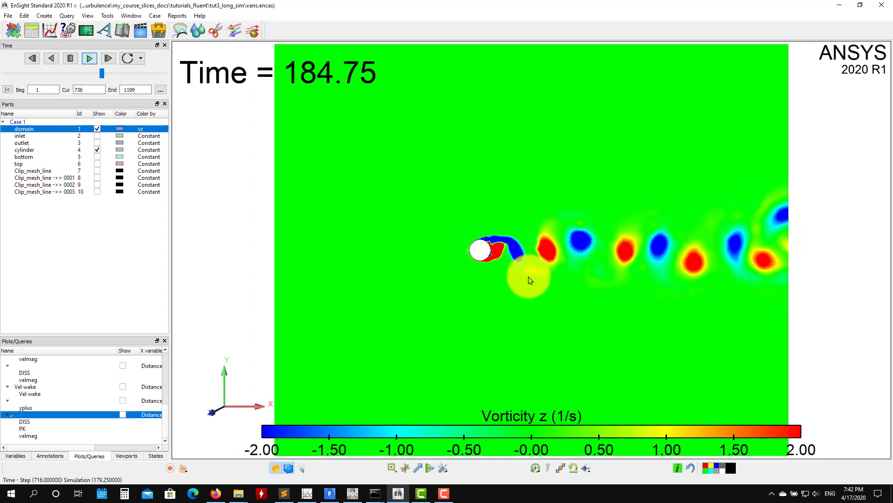
scroll(529, 280, "down", 1)
scroll(529, 280, "down", 1)
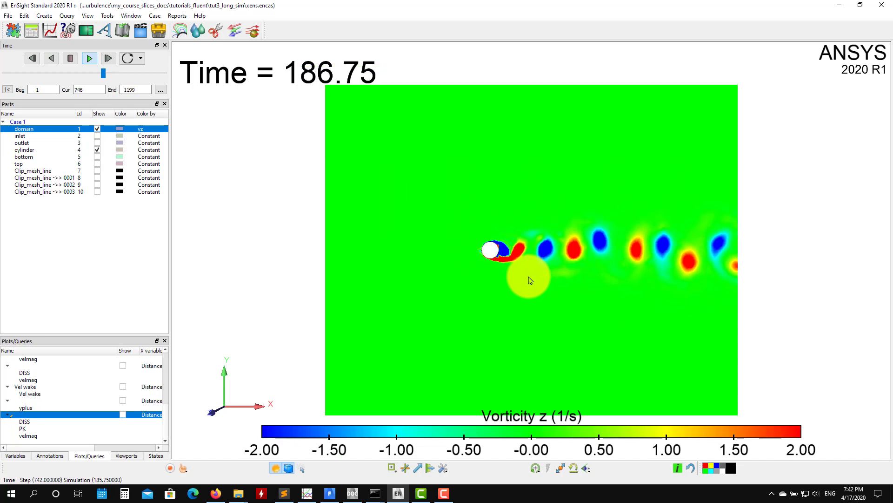
scroll(529, 279, "down", 1)
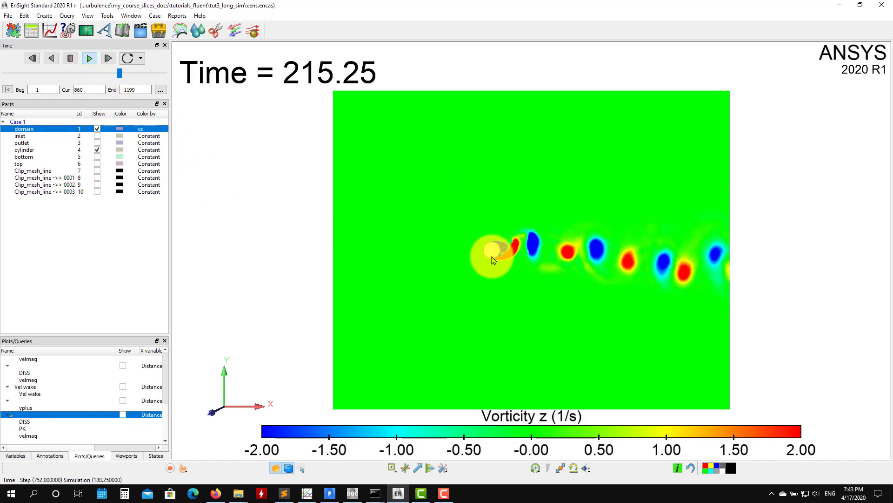
left_click(70, 59)
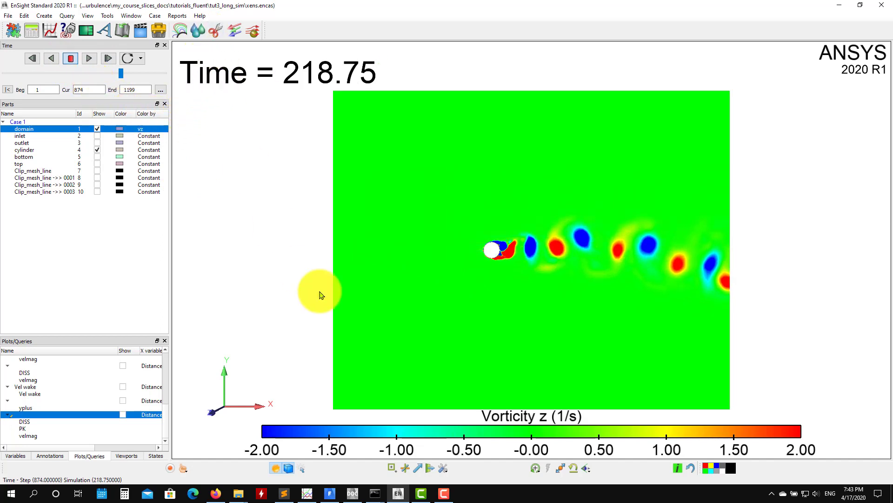
Step: Colour the domain part by pressure, x_velocity and finally y_velocity, comparing the instantaneous fields at time 218.75
left_click(43, 128)
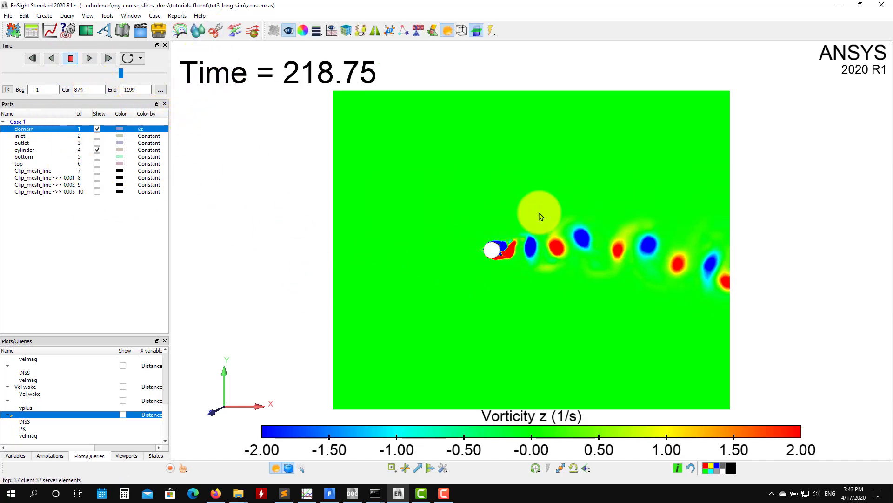
left_click(302, 30)
scroll(207, 136, "up", 3)
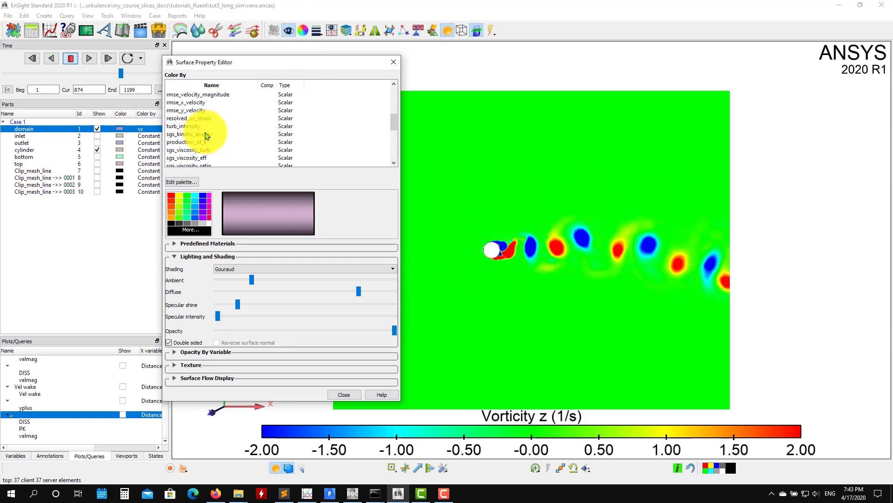
scroll(207, 135, "up", 4)
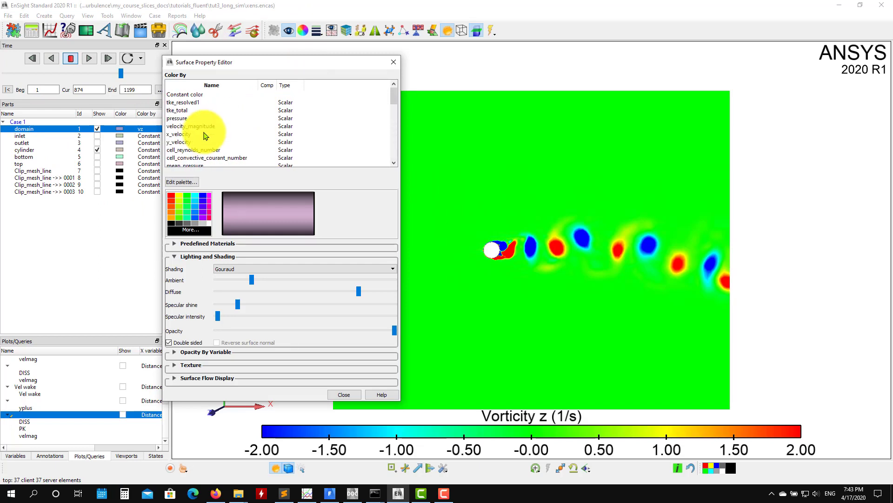
left_click(183, 118)
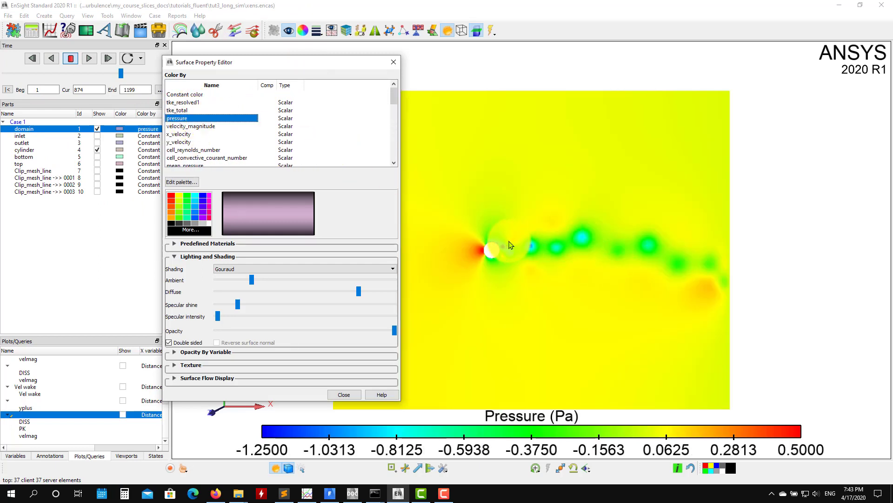
left_click(192, 134)
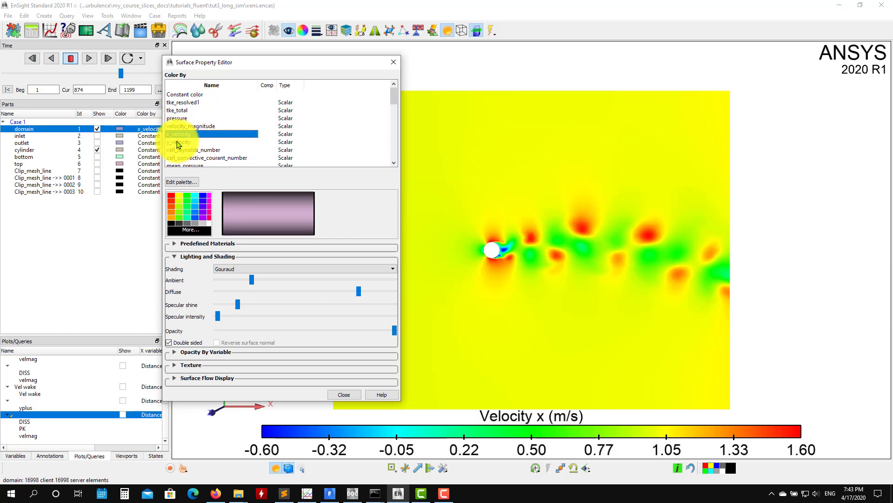
left_click(183, 142)
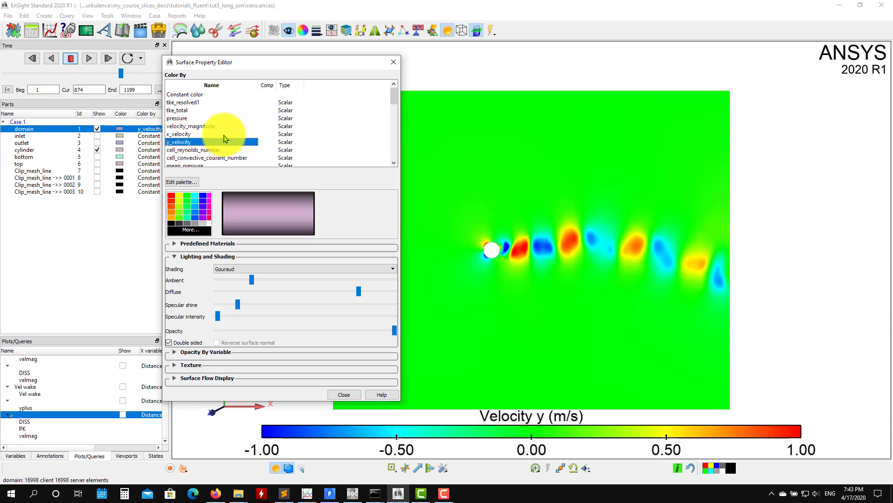
scroll(196, 126, "down", 5)
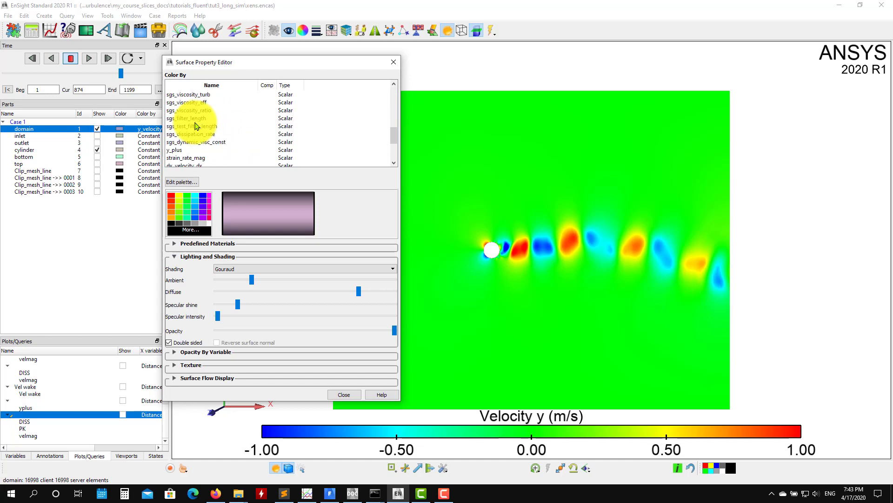
scroll(196, 127, "down", 3)
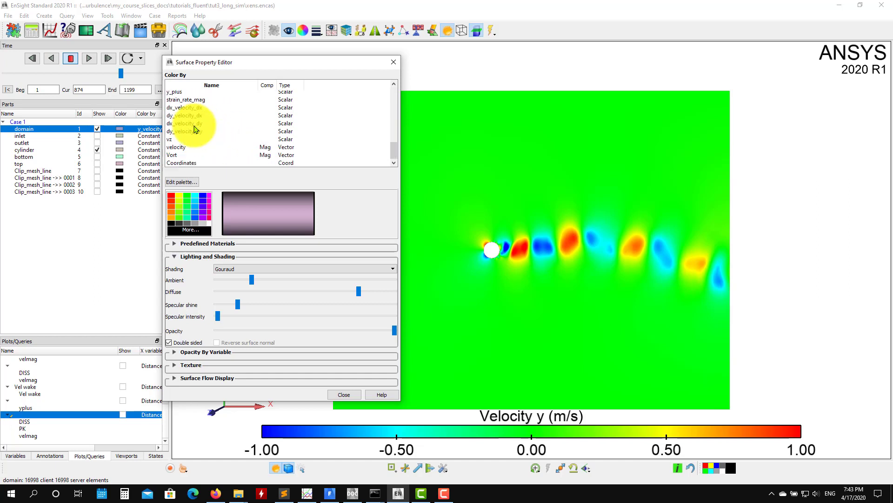
scroll(196, 129, "up", 3)
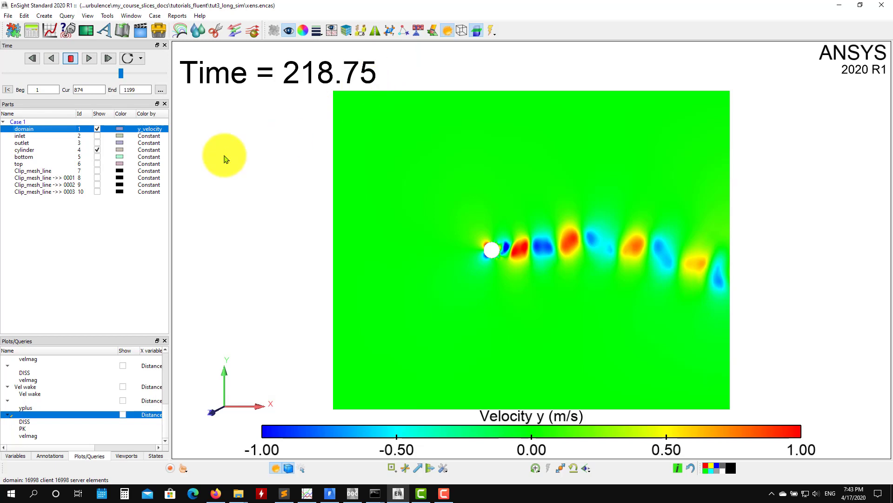
Step: Colour the domain part by mean_velocity_magnitude, showing the Clip_mesh_line ->> 0003 part and hiding it again
left_click(97, 191)
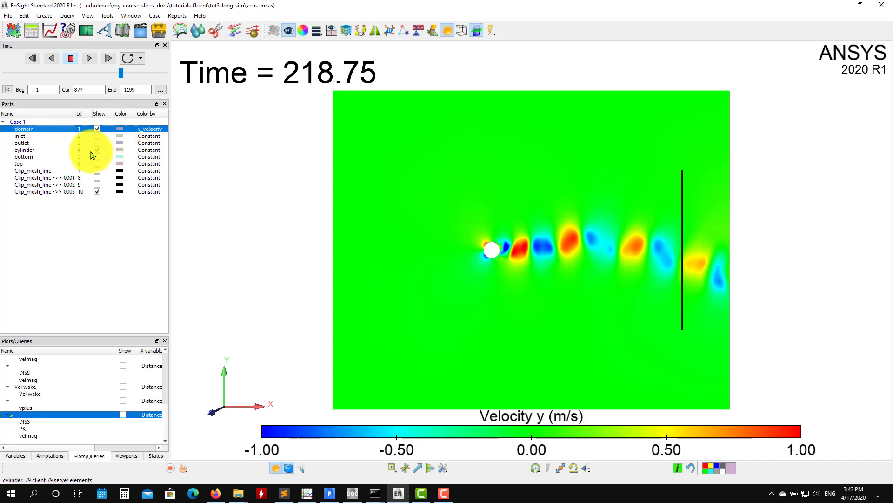
left_click(304, 30)
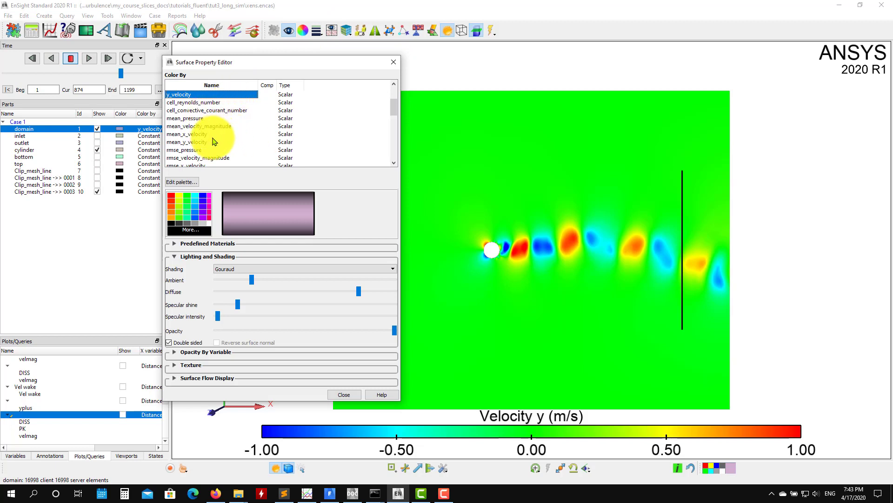
left_click(189, 126)
left_click(98, 192)
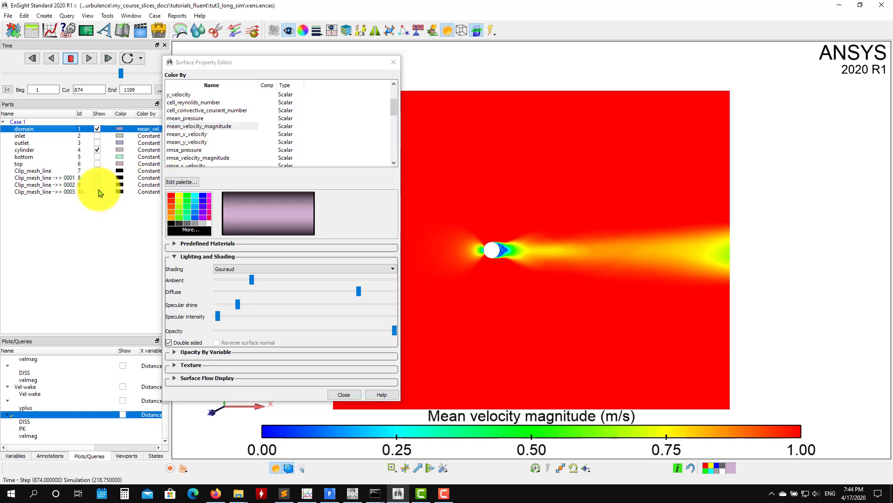
mouse_move(338, 56)
left_mouse_down()
mouse_move(306, 136)
mouse_move(332, 81)
left_mouse_up()
left_click(387, 88)
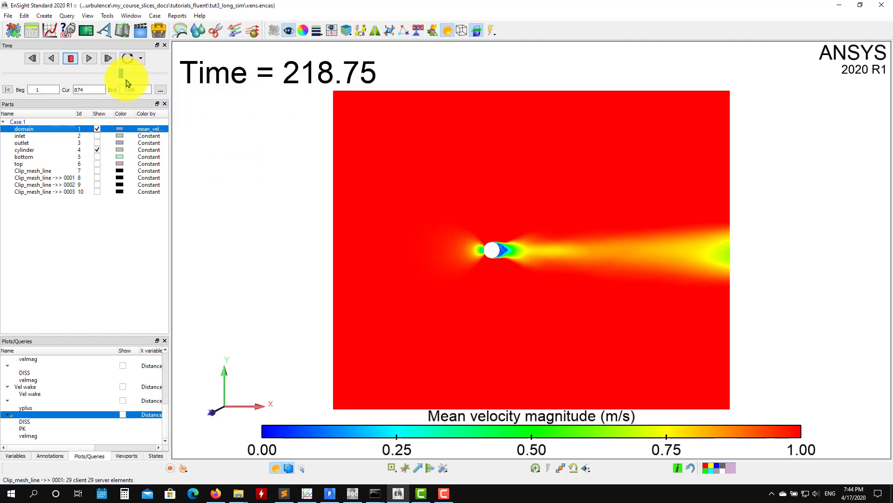
Step: Play the mean velocity magnitude animation from the first step to time 93.25, and again from time 153.25 to about 177
left_click_drag(113, 75, 3, 77)
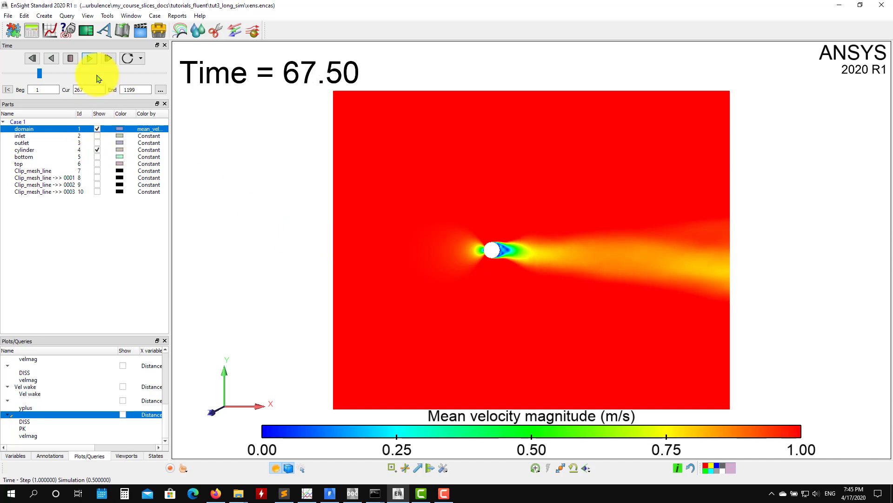
left_click(71, 58)
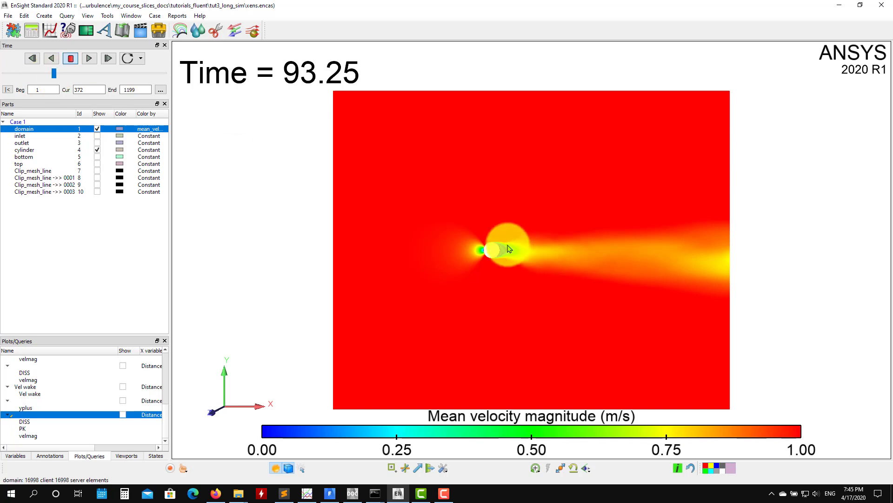
left_click_drag(57, 76, 84, 72)
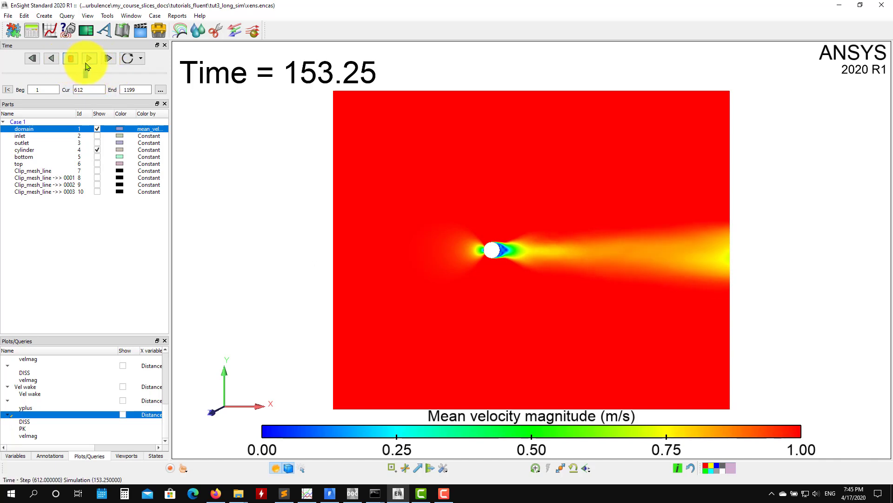
left_click(89, 58)
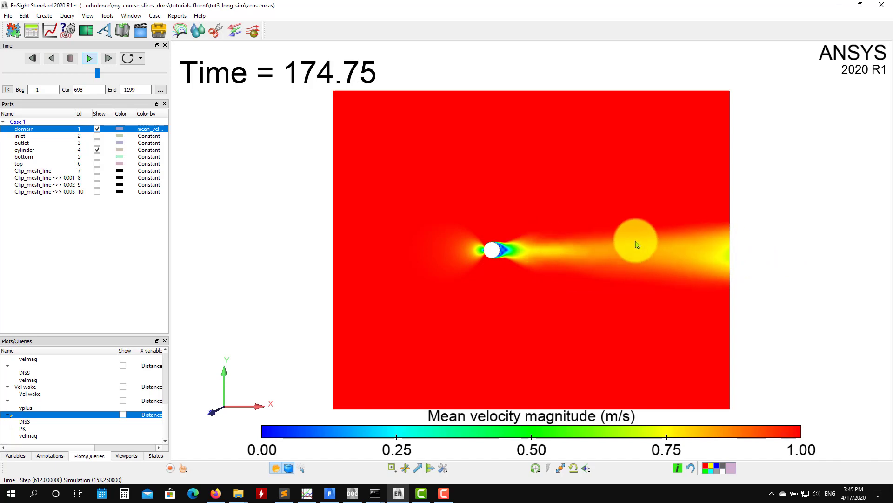
left_click(68, 61)
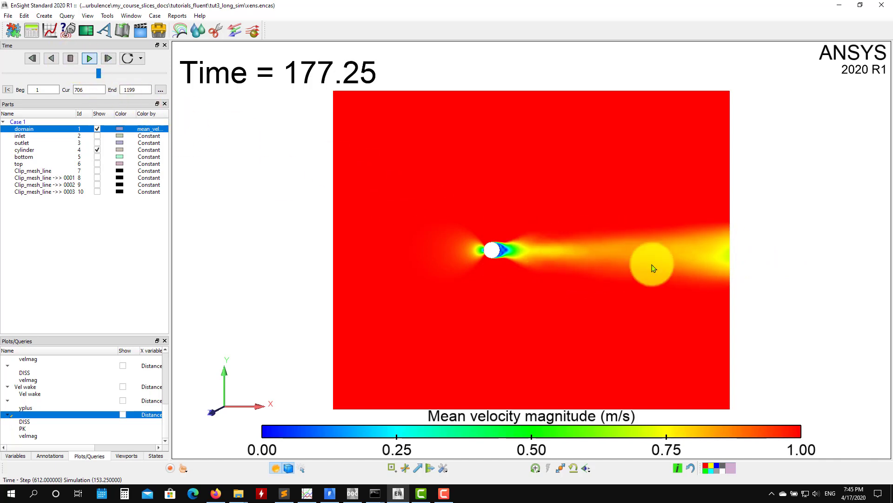
Step: Go to the last time step, time 300.00, and examine the mean velocity magnitude around the cylinder across the whole domain
left_click_drag(100, 73, 165, 77)
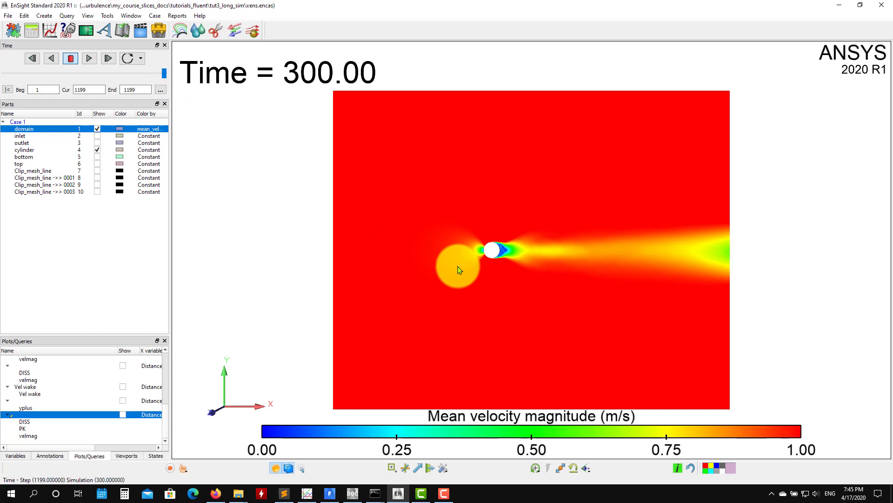
right_click_drag(475, 314, 472, 167)
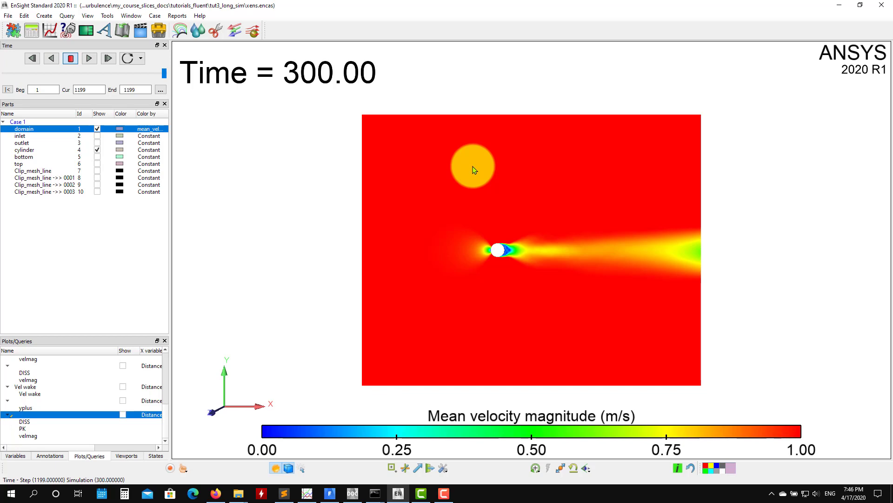
scroll(558, 309, "up", 1)
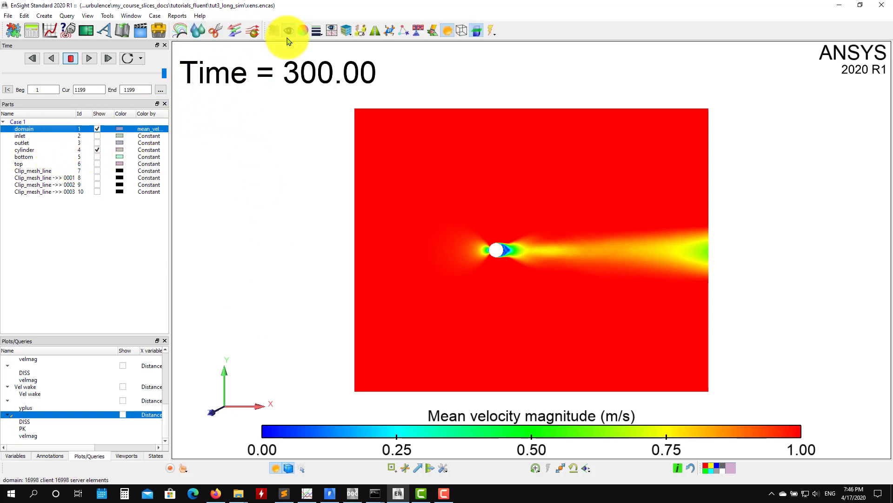
Step: Colour the domain part by turb_intensity and move the Surface Property Editor clear of the flow field
left_click(301, 31)
scroll(240, 156, "down", 6)
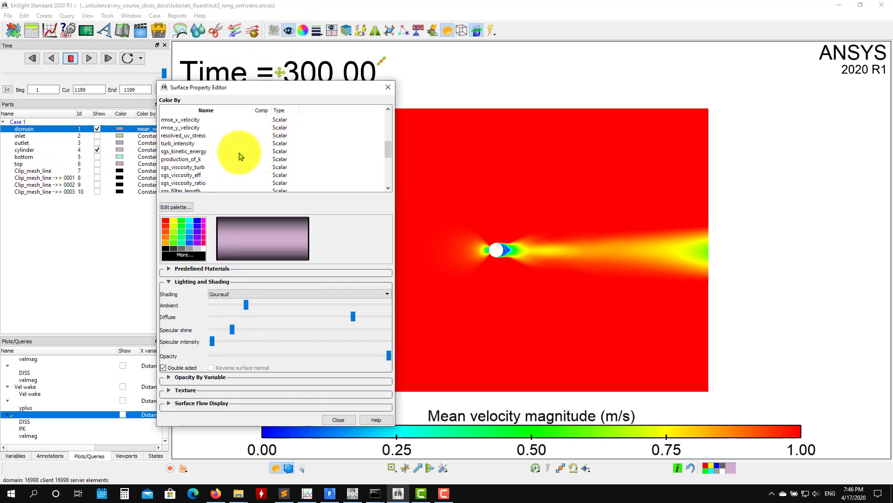
scroll(240, 156, "up", 3)
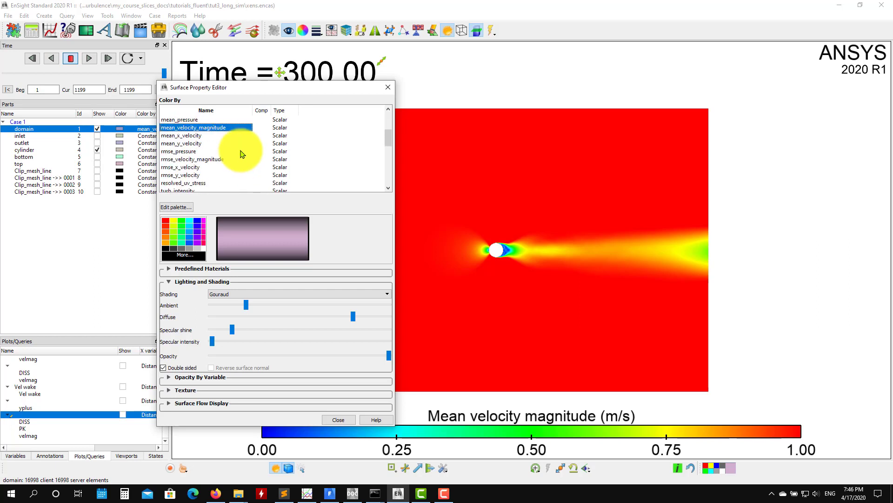
scroll(241, 152, "down", 3)
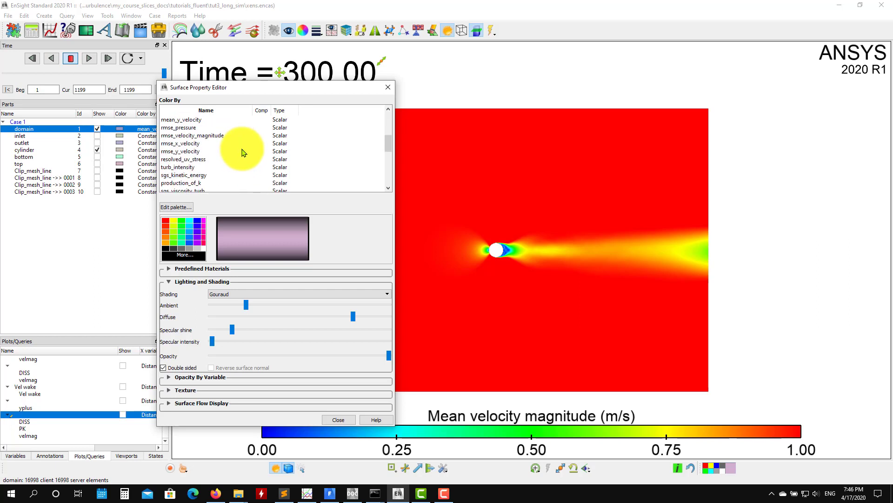
left_click(192, 167)
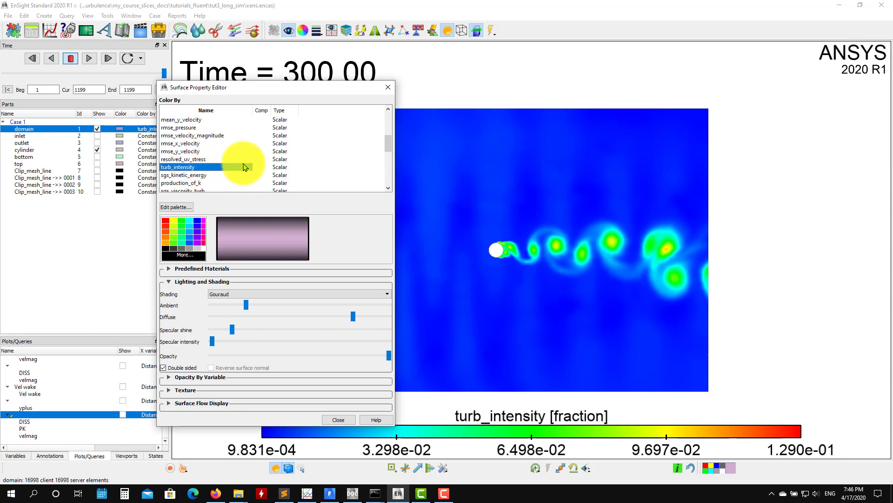
left_click_drag(325, 91, 232, 105)
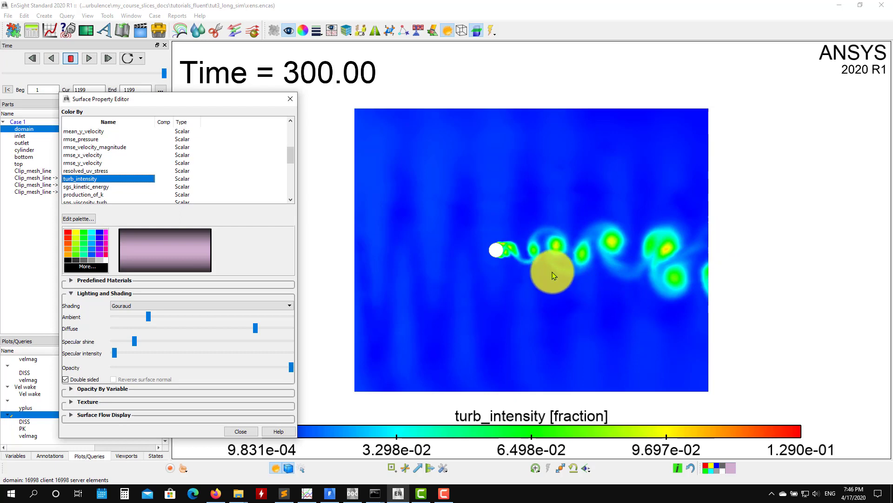
Step: Colour the domain part by sgs_kinetic_energy and finally by production_of_k to compare the modelled turbulence quantities
left_click(93, 187)
scroll(99, 188, "down", 1)
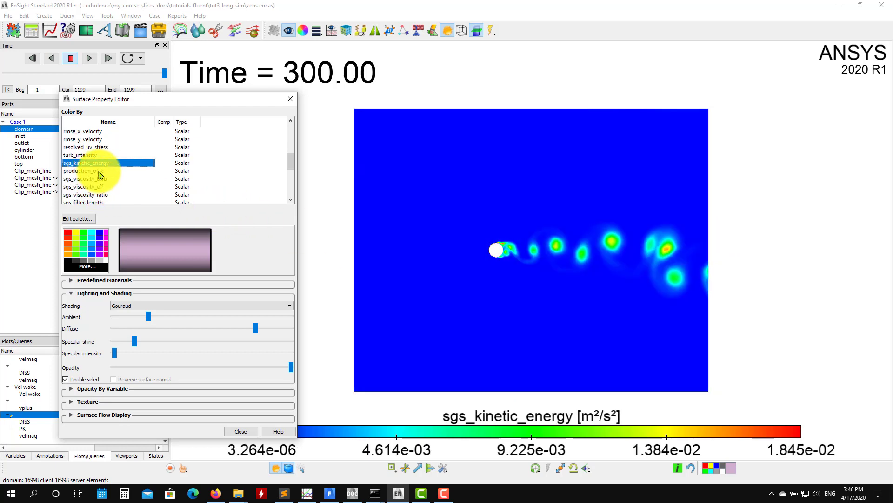
left_click(100, 171)
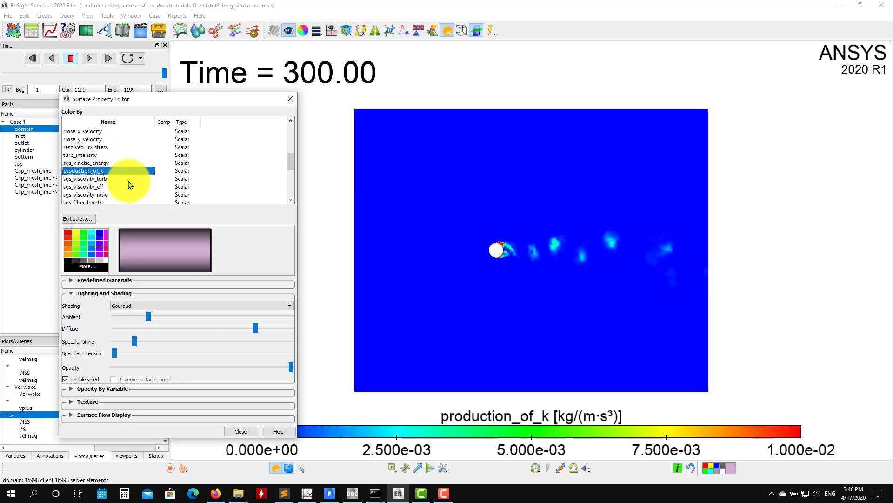
Step: Colour the domain part by velocity and finally by velocity_magnitude, and close the Surface Property Editor
scroll(123, 186, "down", 5)
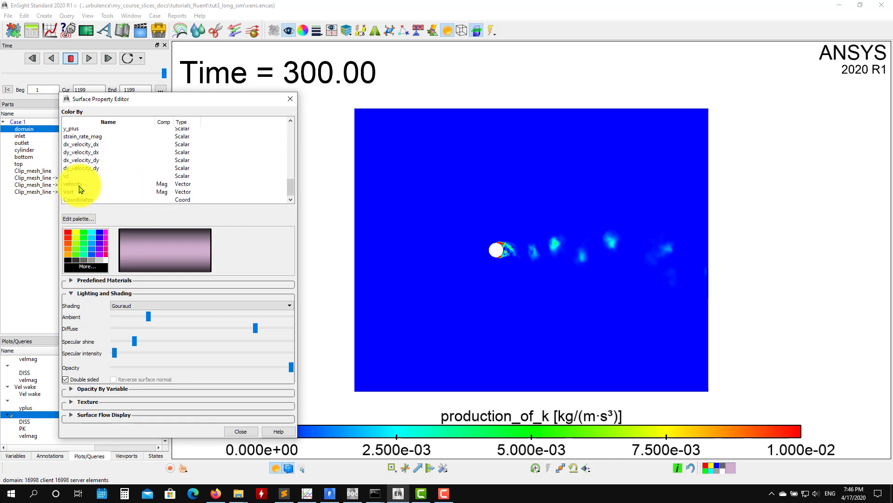
left_click(83, 185)
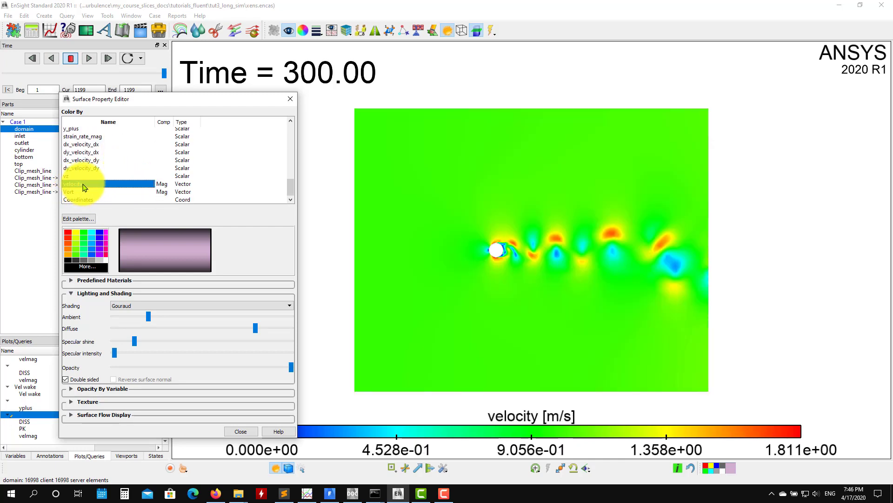
scroll(88, 181, "up", 10)
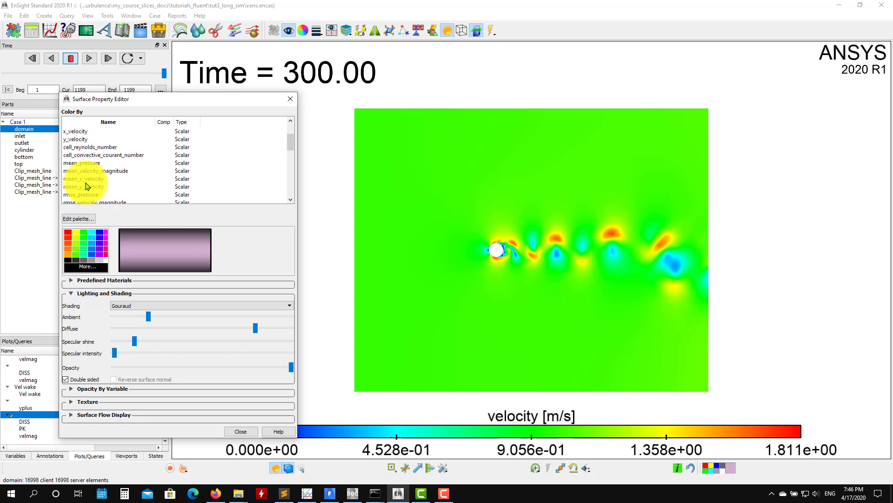
left_click(98, 163)
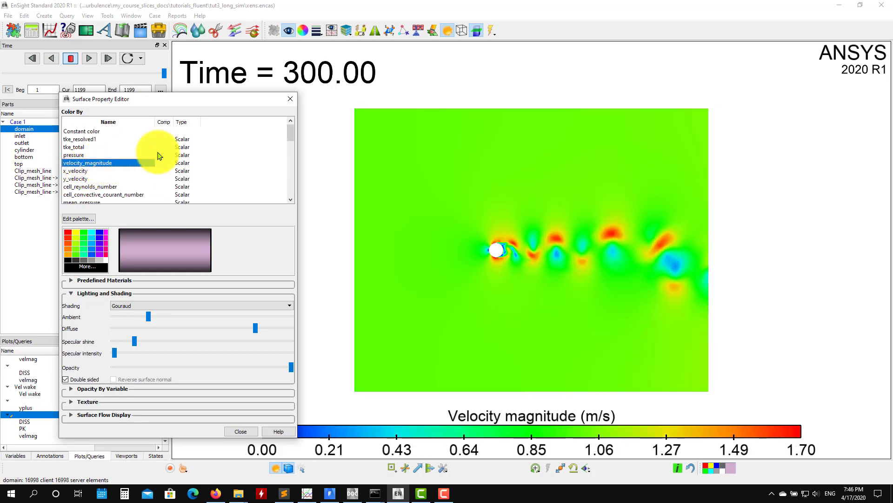
left_click(285, 99)
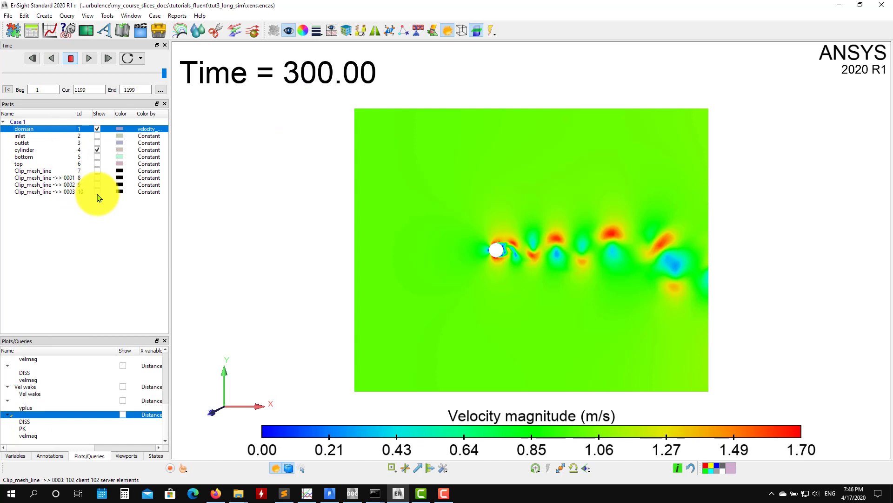
Step: Show the vertical clip line ->> 0003 across the wake and display the Vel wake plot, with the yplus plot hidden
left_click(97, 191)
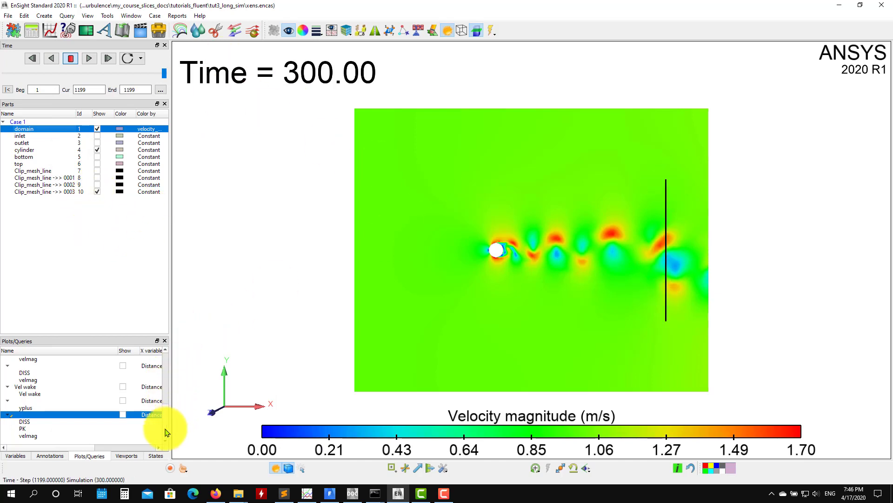
left_click(123, 400)
right_click_drag(587, 279, 593, 199)
right_click_drag(558, 228, 558, 235)
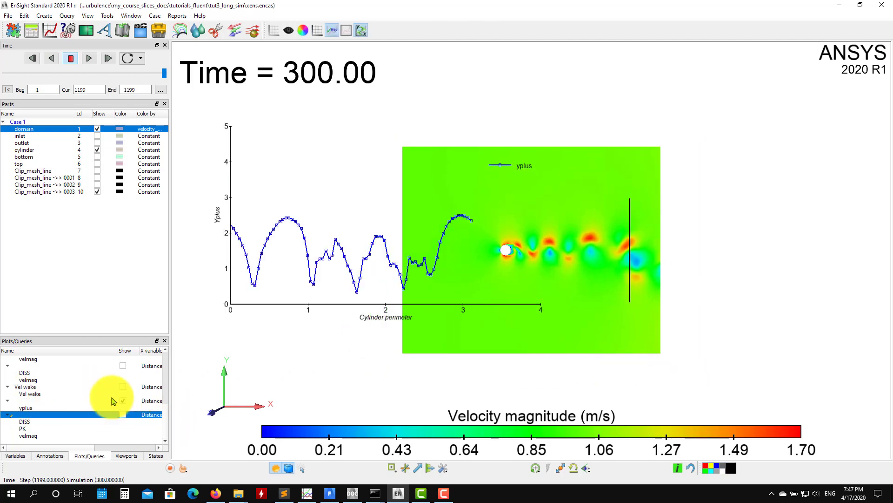
left_click(123, 400)
left_click(123, 386)
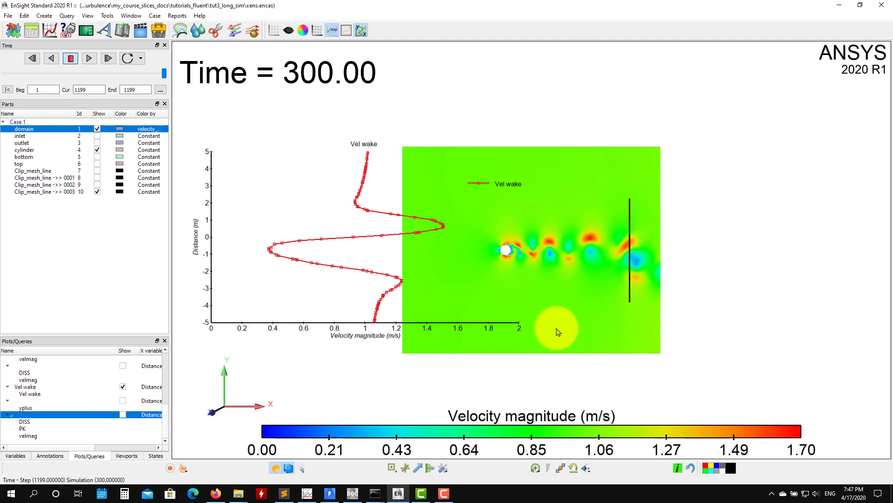
Step: Move the flow field clear of the Vel wake plot and play the animation up to time 151.75
left_click_drag(586, 241, 797, 169)
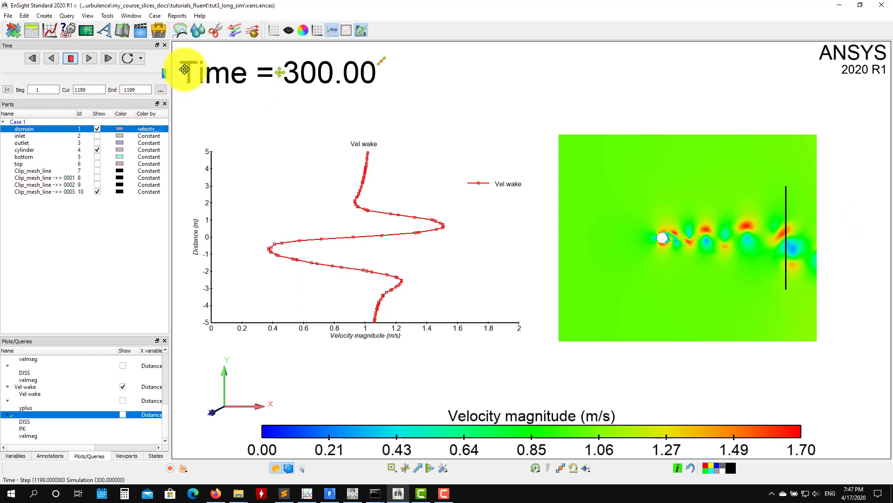
left_click(328, 236)
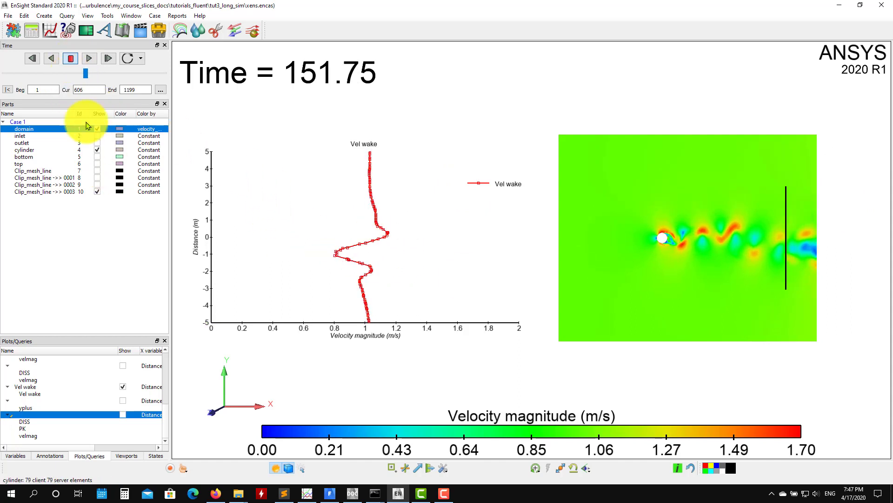
left_click(71, 59)
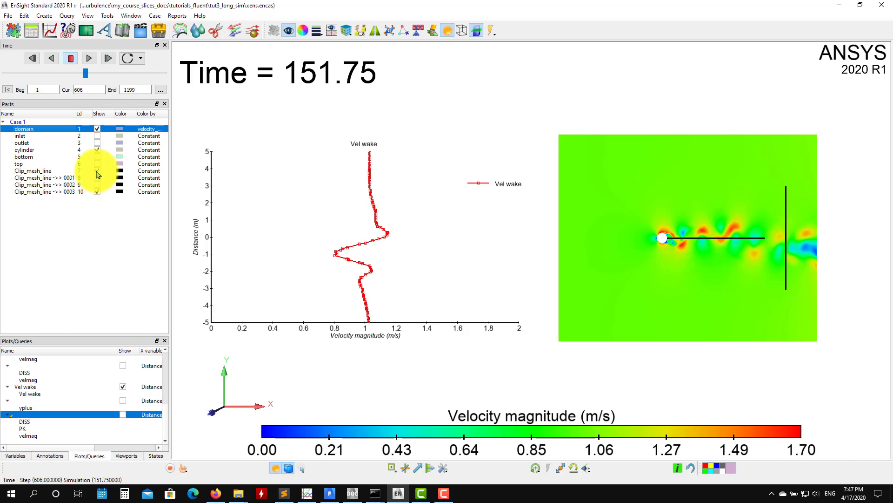
Step: Show the horizontal Clip_mesh_line behind the cylinder instead of clip line ->> 0003 and hide the Vel wake plot
left_click(97, 192)
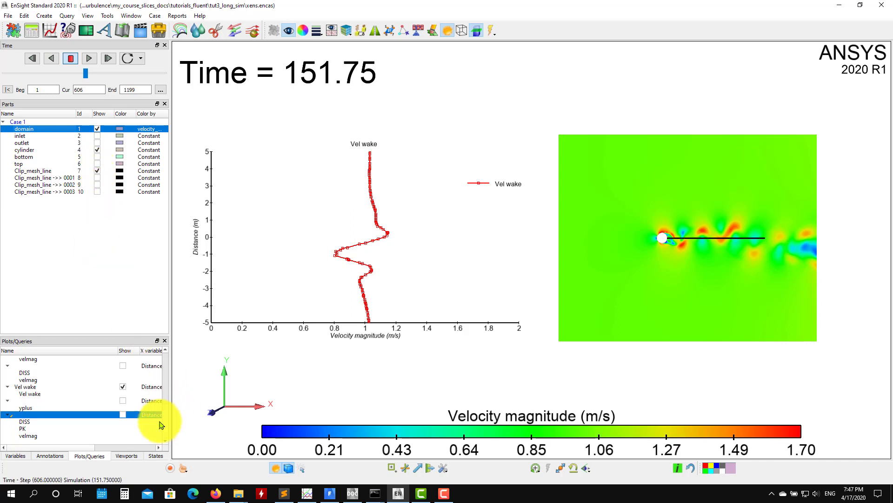
scroll(168, 421, "up", 1)
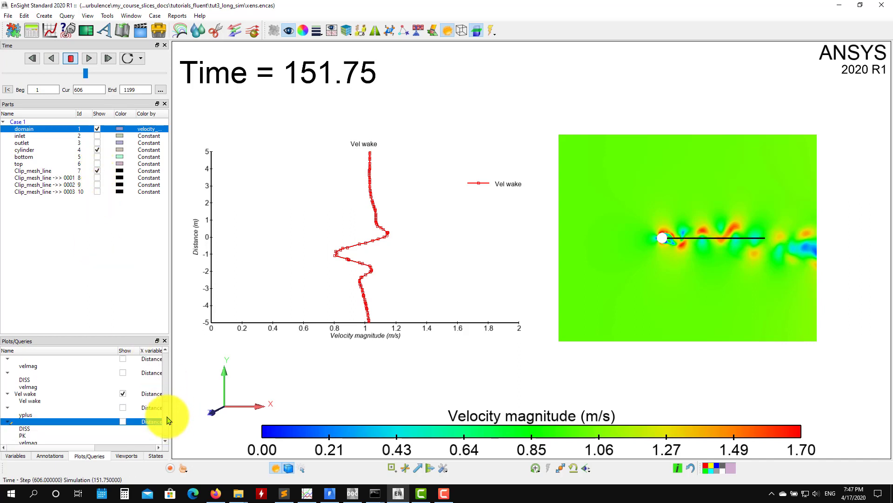
left_click(124, 394)
scroll(167, 400, "up", 3)
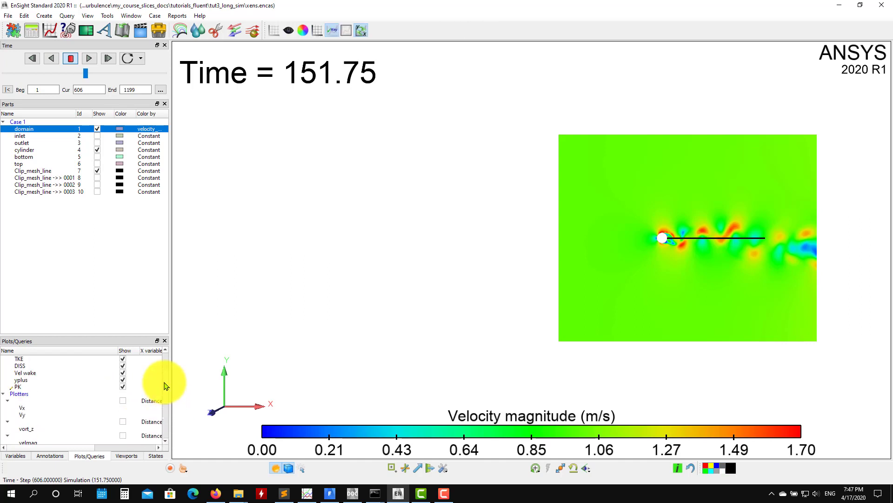
Step: Display the Vx and Vy plot against distance and play the animation up to time 170.25
left_click(123, 401)
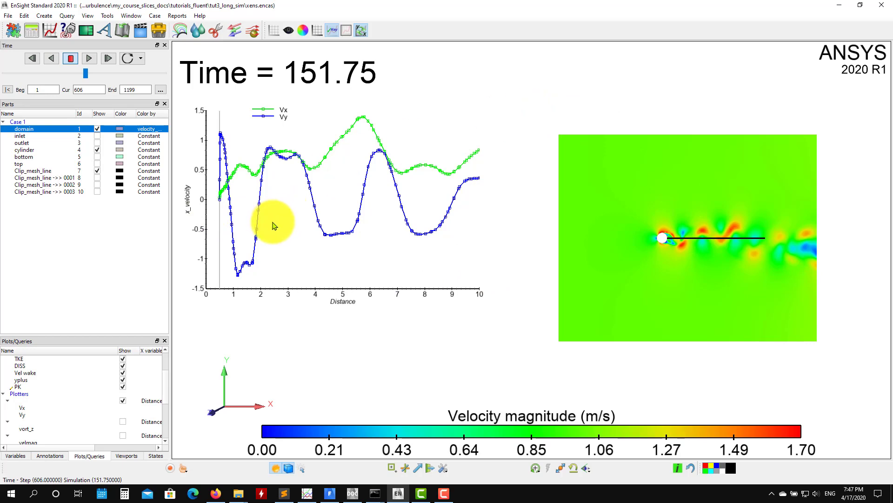
left_click(224, 216)
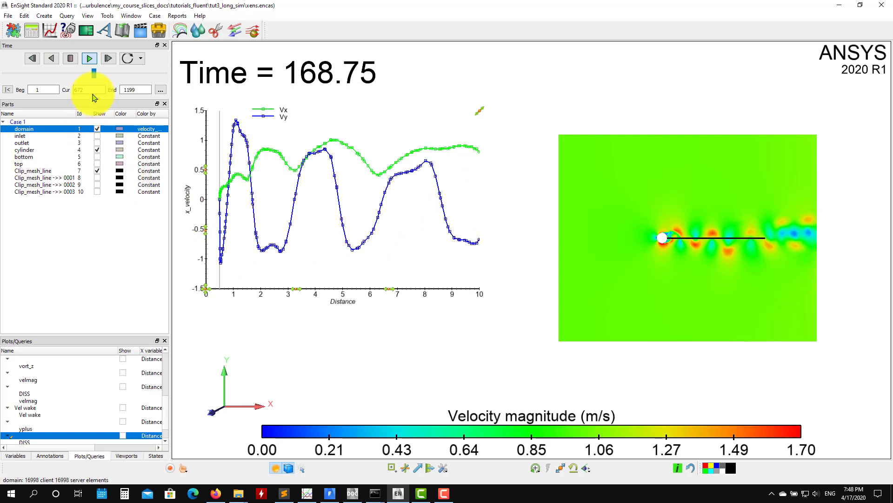
left_click(70, 58)
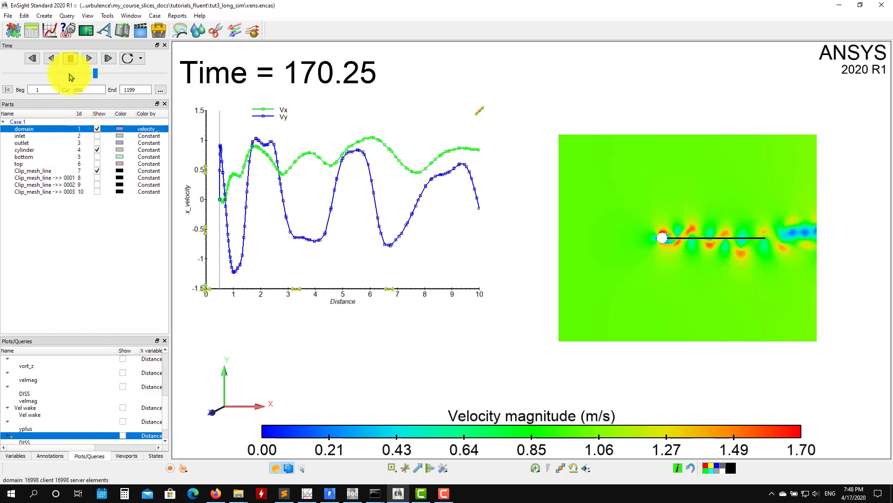
Step: Replace the Vx and Vy plot with the plotter combining Vel_mag, DISS and PK
scroll(166, 432, "down", 1)
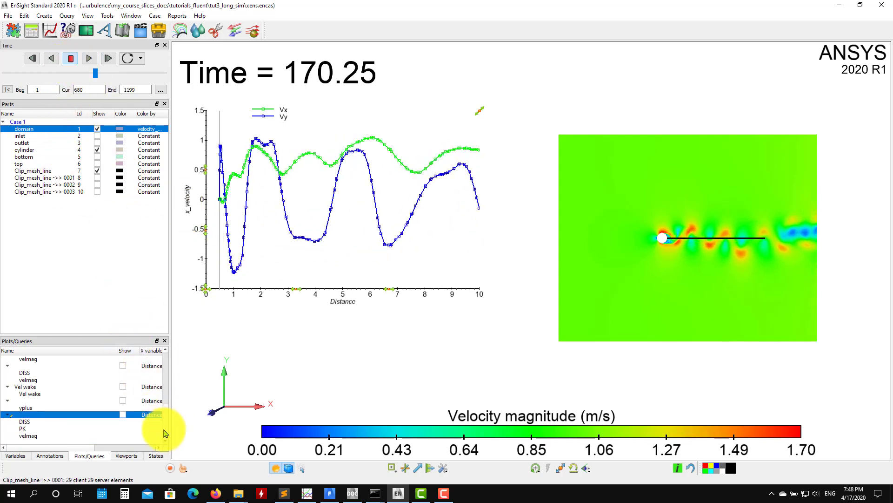
left_click(123, 414)
scroll(163, 426, "up", 4)
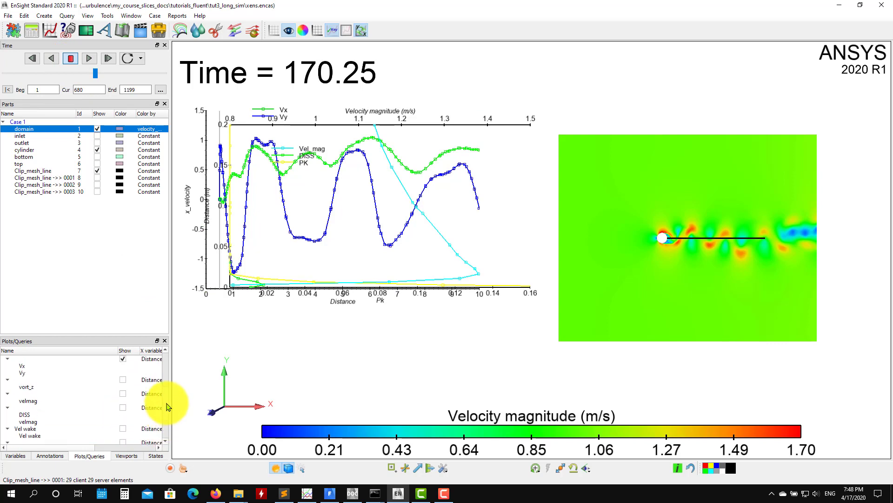
left_click(123, 401)
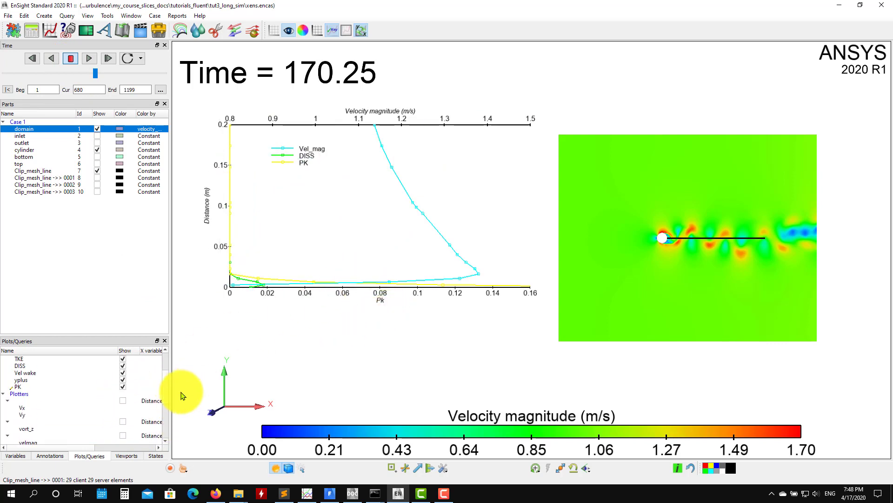
Step: Display the yplus plot around the cylinder perimeter instead of the Vel_mag, DISS and PK curves, and hide Clip_mesh_line
scroll(165, 418, "down", 4)
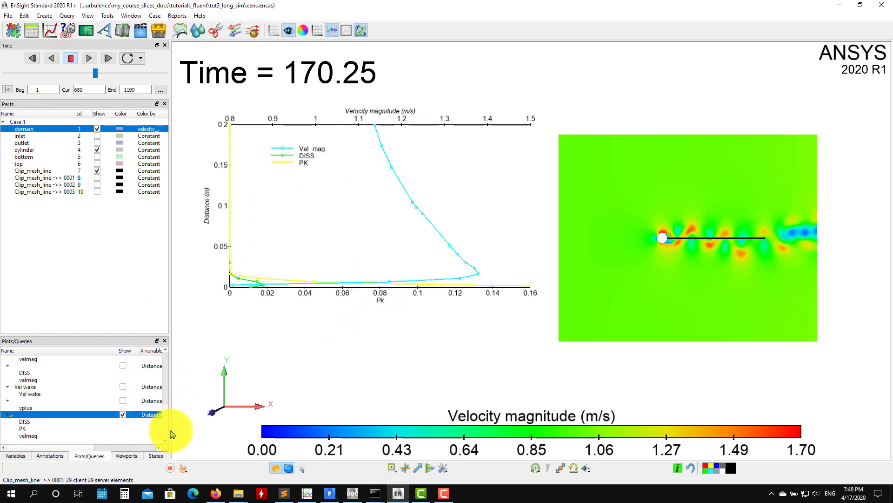
left_click(123, 414)
left_click(123, 400)
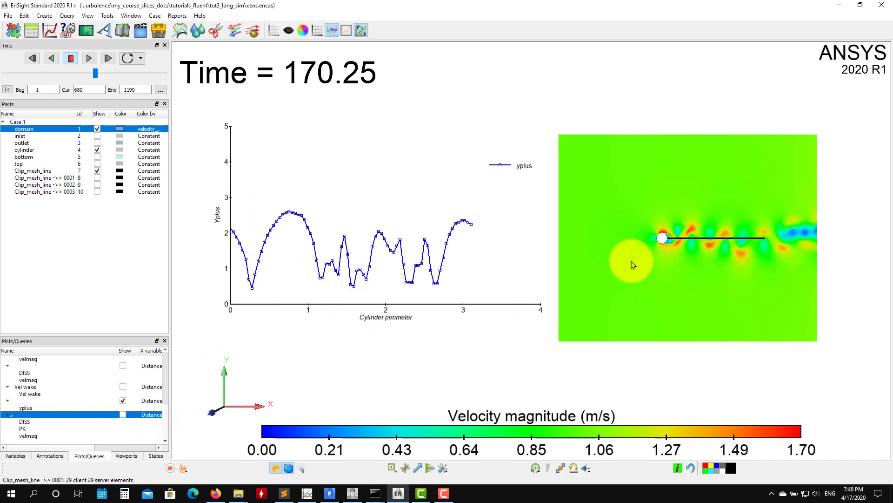
left_click(97, 170)
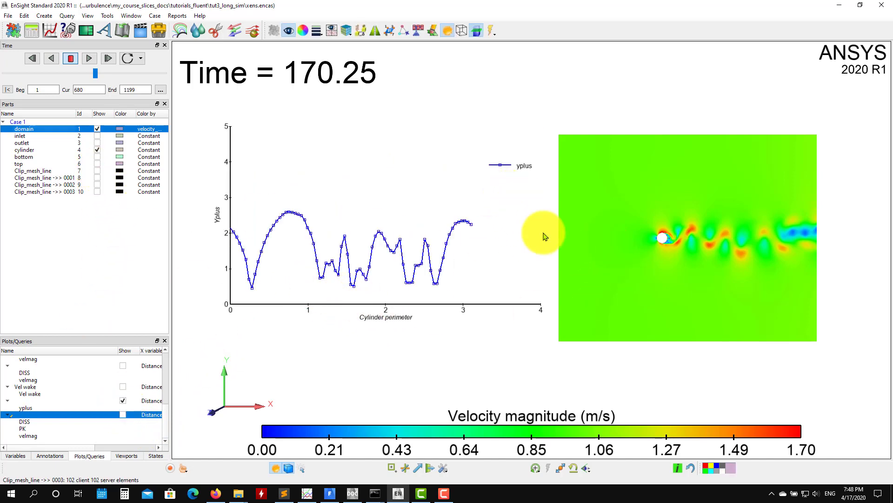
Step: Enlarge the cylinder and its near wake and follow the yplus distribution up to time 189.75
right_click_drag(588, 228, 602, 387)
right_click_drag(699, 278, 661, 335)
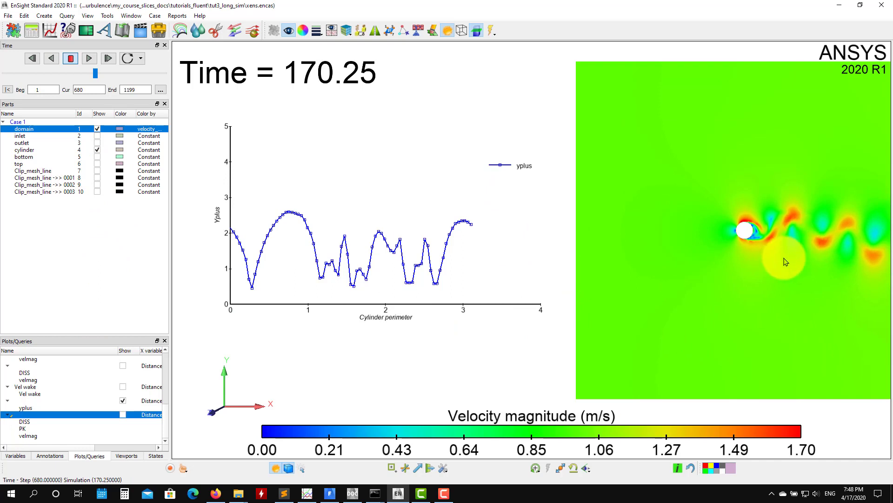
middle_click_drag(786, 261, 694, 253)
right_click_drag(693, 254, 694, 358)
mouse_move(694, 359)
middle_mouse_down()
mouse_move(774, 271)
mouse_move(692, 258)
middle_mouse_up()
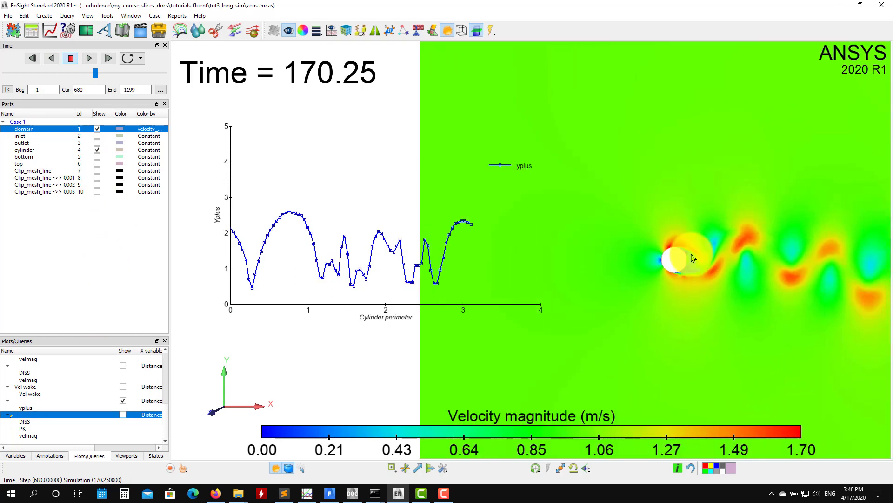
mouse_move(693, 257)
right_mouse_down()
mouse_move(678, 365)
mouse_move(754, 295)
mouse_move(642, 253)
mouse_move(732, 175)
mouse_move(777, 256)
right_mouse_up()
middle_click_drag(778, 256, 592, 255)
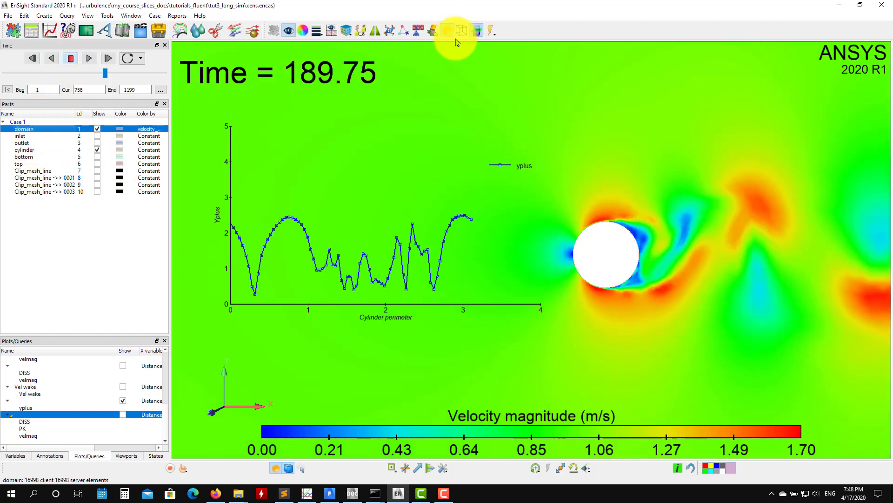
Step: Overlay the mesh lines on the domain and examine the near-wall cell layers around the cylinder
left_click(462, 31)
right_click_drag(584, 279, 637, 116)
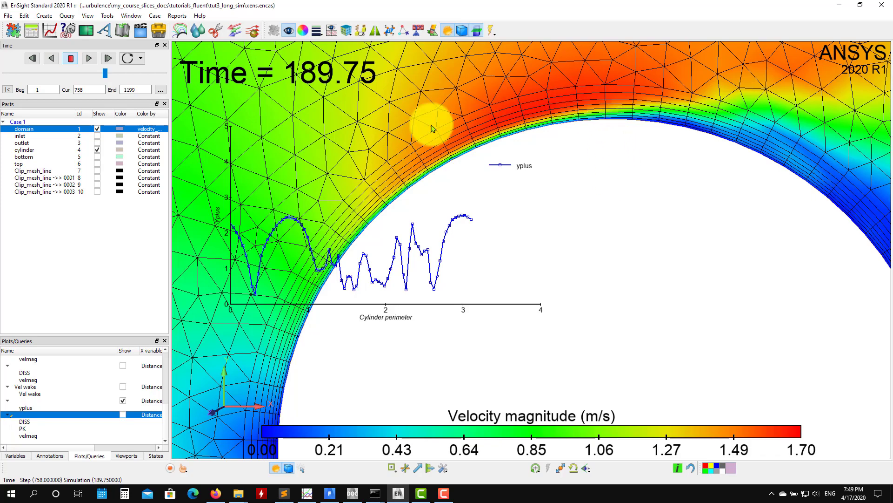
scroll(620, 169, "up", 1)
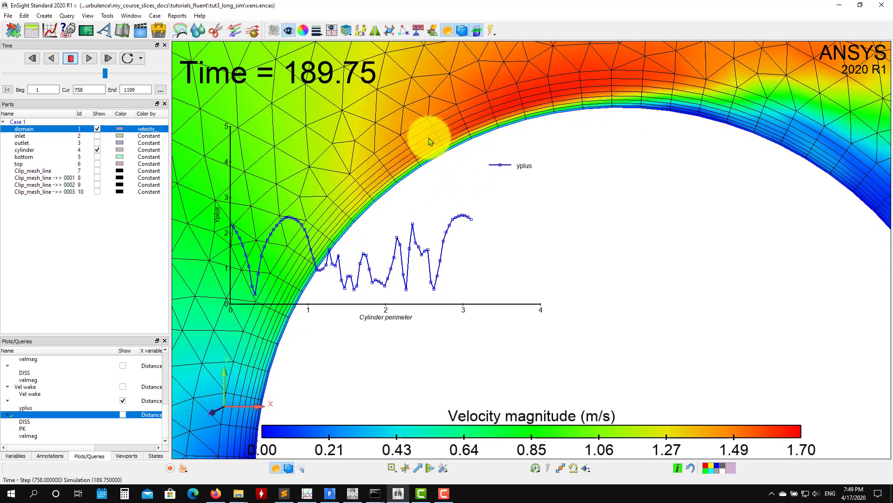
scroll(741, 274, "down", 10)
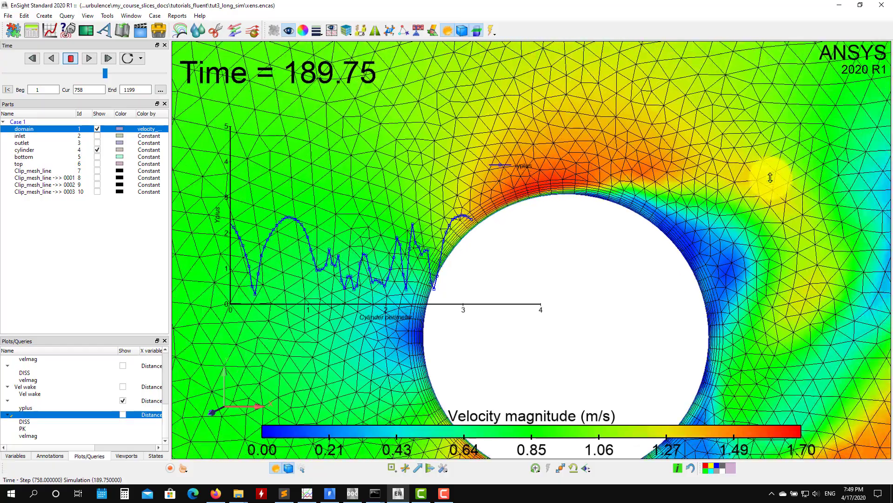
right_click_drag(770, 177, 776, 125)
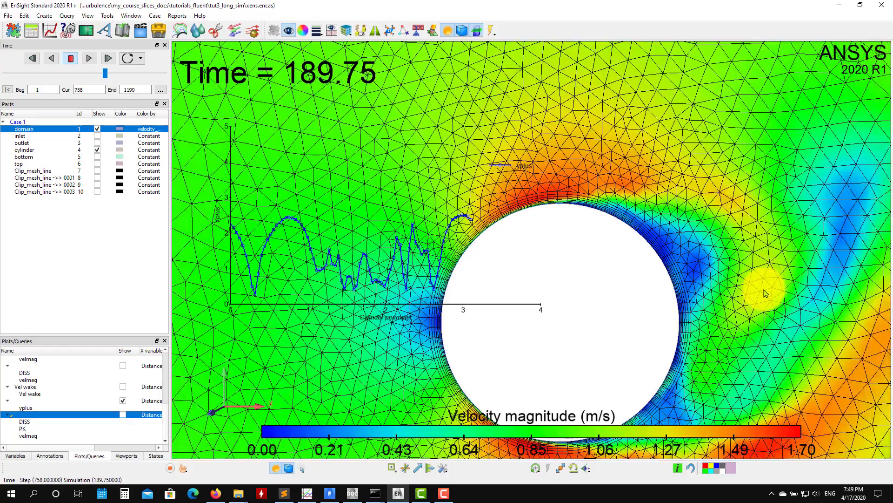
right_click_drag(764, 293, 791, 182)
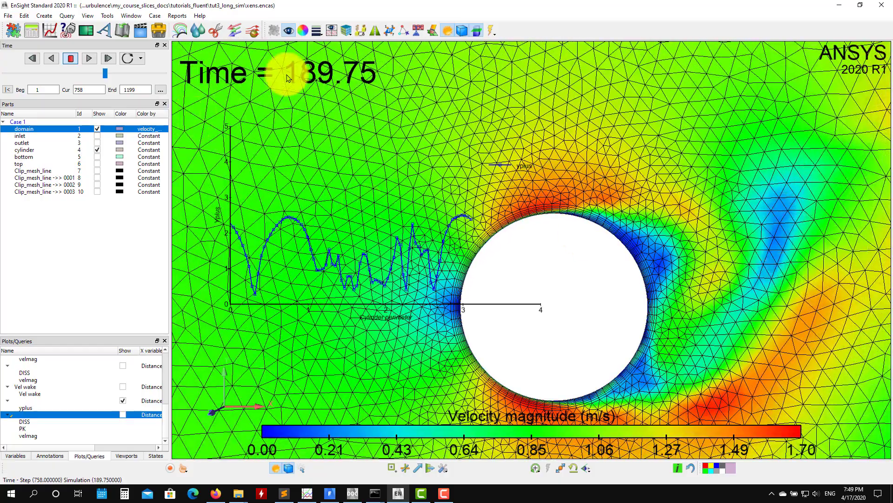
Step: Colour the domain part by vz and examine the z-vorticity of the shed vortices against the mesh behind the cylinder
left_click(303, 30)
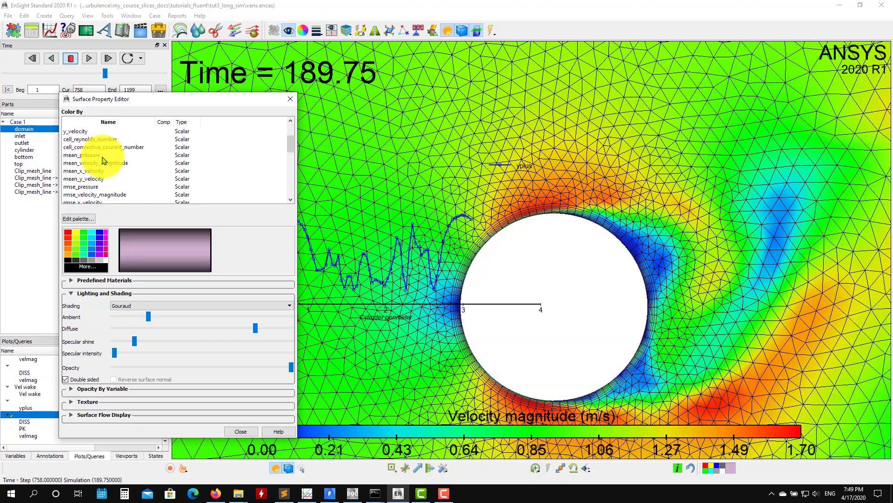
scroll(90, 187, "down", 1)
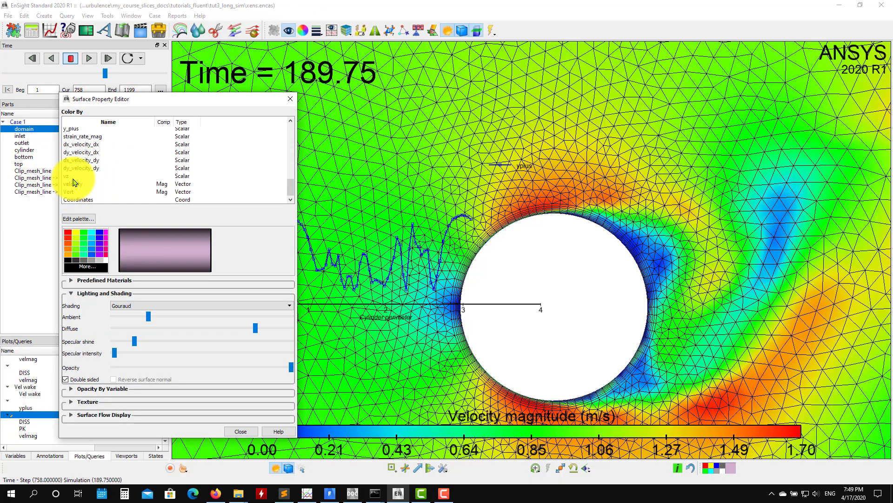
left_click(73, 178)
right_click_drag(718, 313, 725, 237)
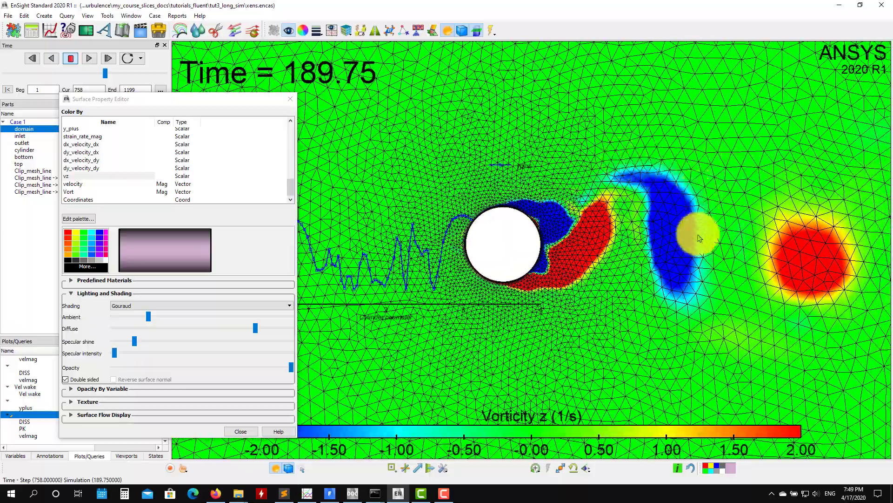
right_click_drag(680, 282, 642, 199)
right_click_drag(639, 300, 725, 275)
right_click_drag(850, 204, 722, 160)
right_click_drag(673, 279, 698, 247)
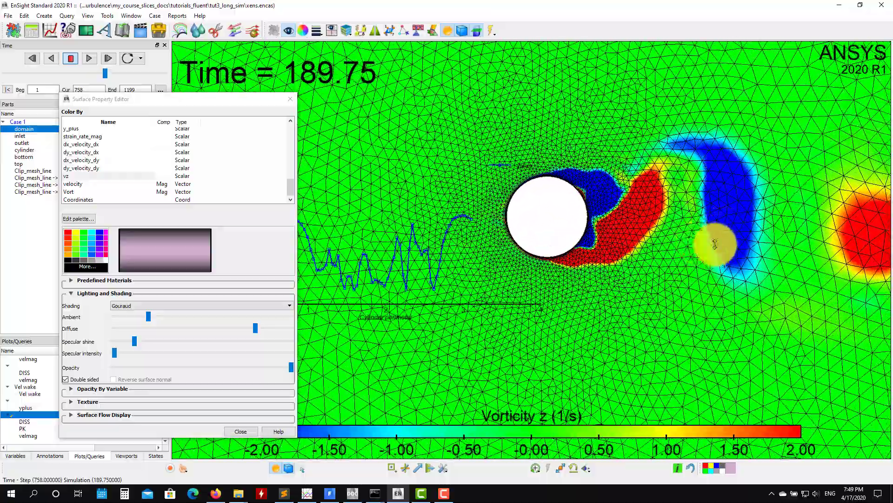
Step: Follow the vortices downstream of the cylinder and examine how many mesh cells resolve each vortex core
middle_click_drag(715, 244, 690, 255)
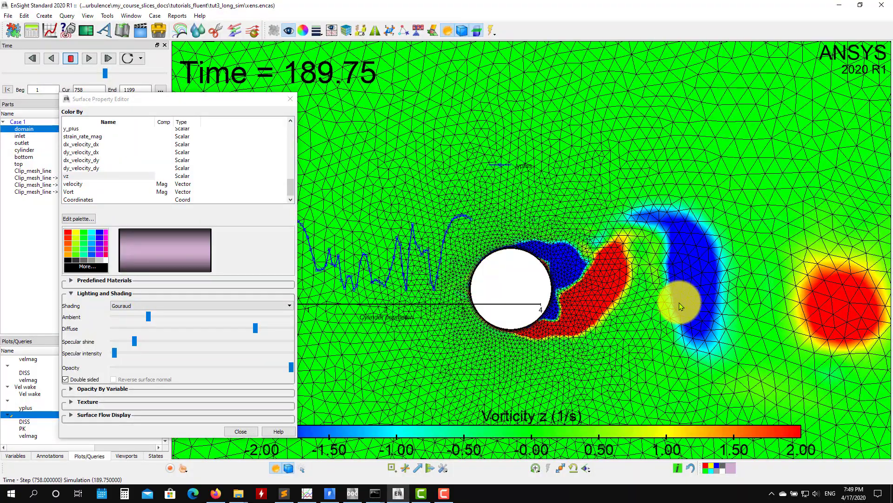
right_click_drag(672, 186, 670, 326)
right_click_drag(666, 213, 675, 321)
middle_click_drag(787, 291, 638, 276)
middle_click_drag(761, 286, 621, 313)
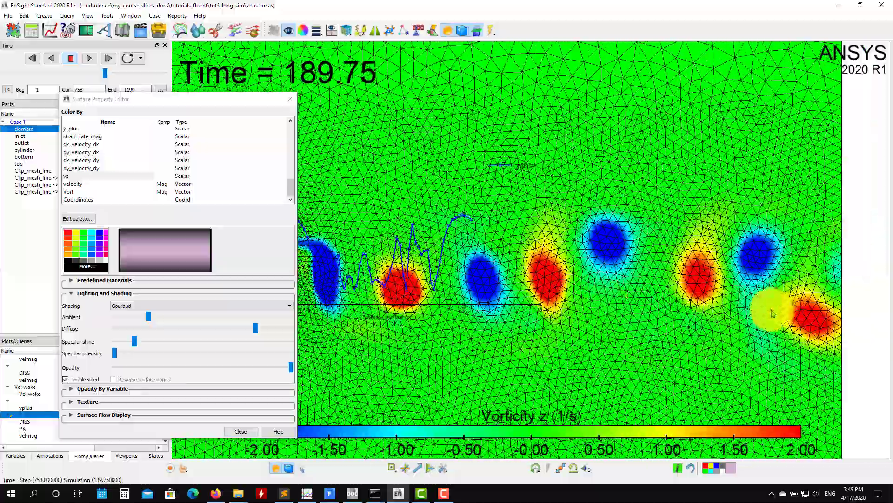
right_click_drag(771, 313, 774, 251)
middle_click_drag(726, 285, 698, 292)
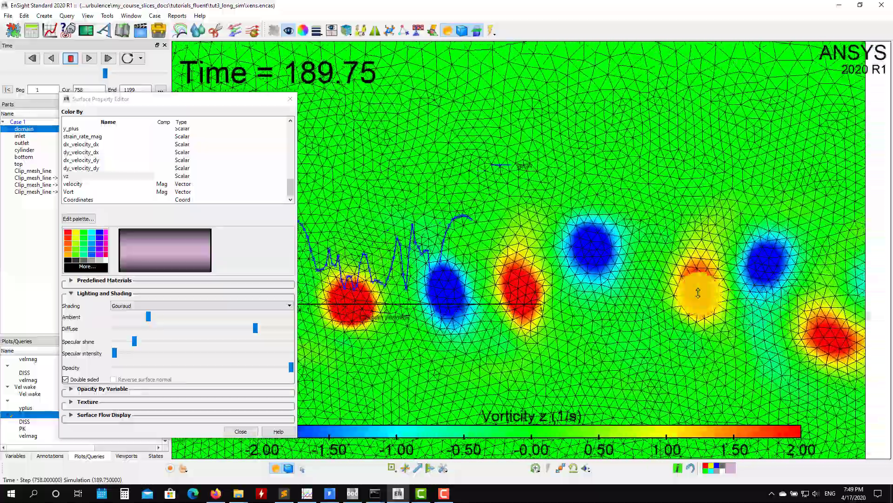
right_click_drag(698, 293, 728, 211)
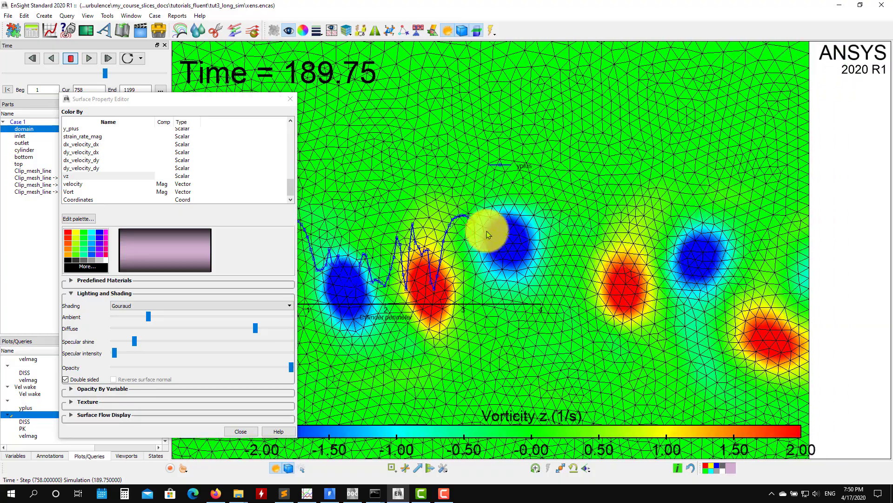
right_click_drag(661, 271, 662, 320)
middle_click_drag(577, 261, 732, 269)
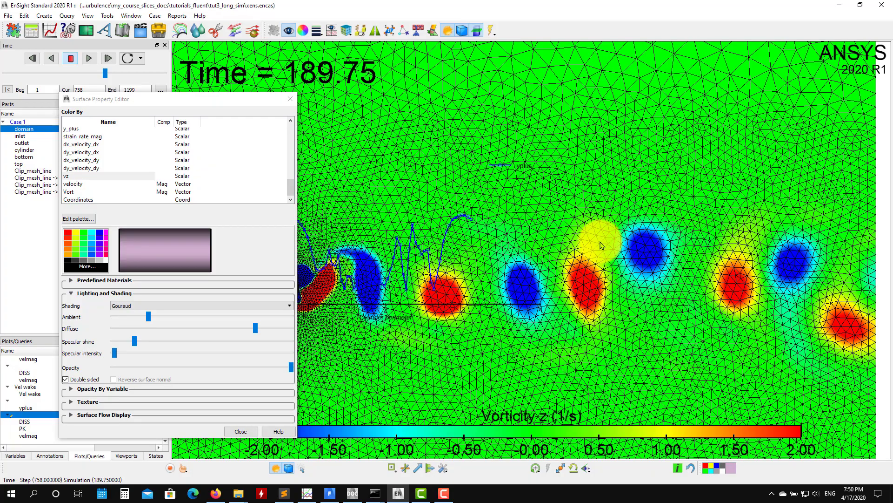
Step: Bring the cylinder and its near wake back into view and close the surface property editor
right_click_drag(597, 198, 621, 282)
middle_click_drag(611, 255, 748, 263)
middle_click_drag(693, 259, 802, 275)
right_click_drag(659, 401, 654, 326)
left_click(290, 98)
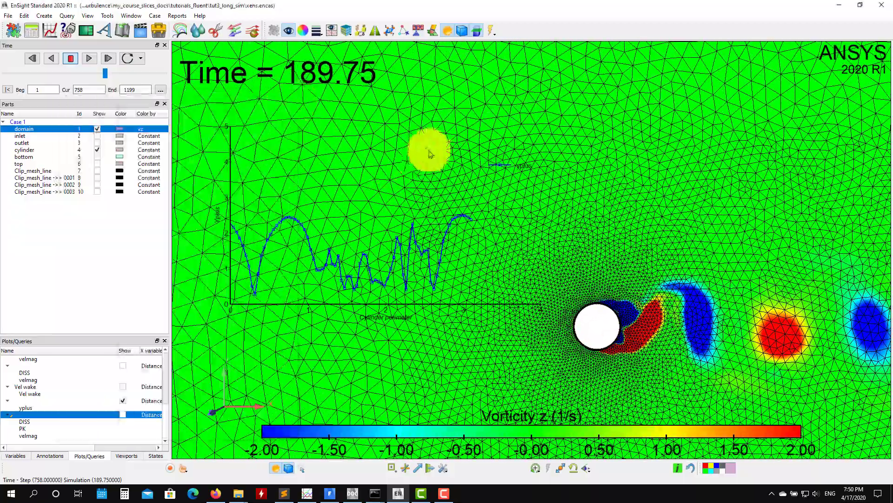
Step: Play the solution to time 194.25, go back to time 147.25 and enlarge the cylinder and its near wake
left_click(87, 63)
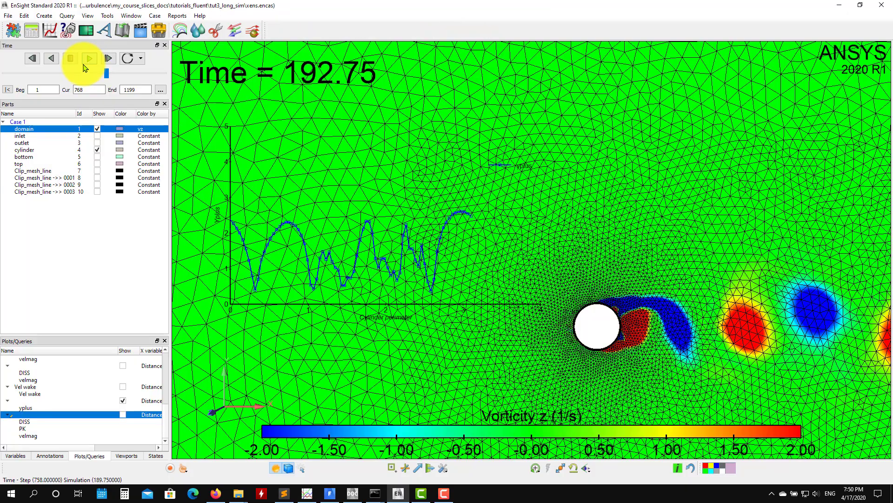
left_click(71, 59)
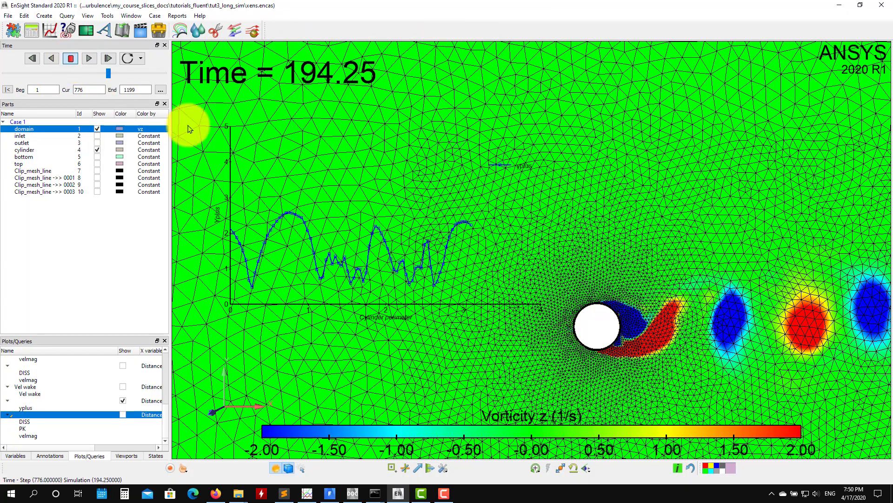
right_click_drag(635, 414, 708, 342)
scroll(644, 237, "up", 2)
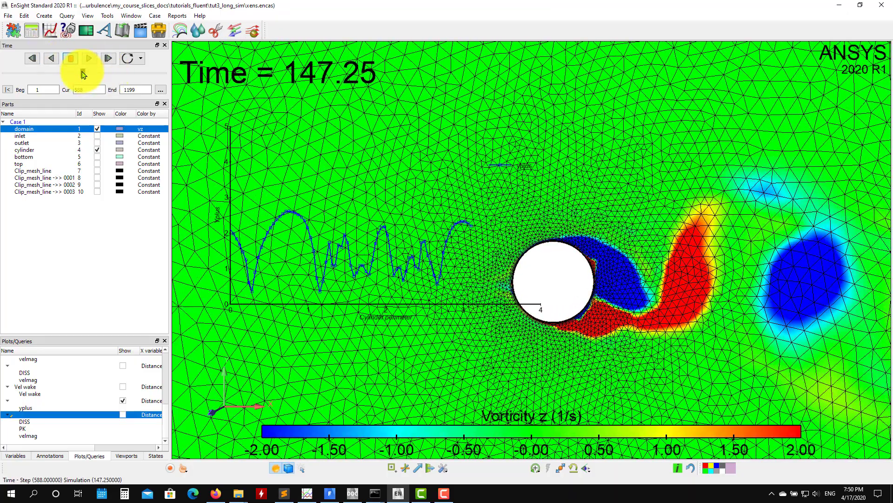
Step: Examine the mesh density across the vortices shed just behind the cylinder at time 147.25
middle_click_drag(782, 140, 666, 237)
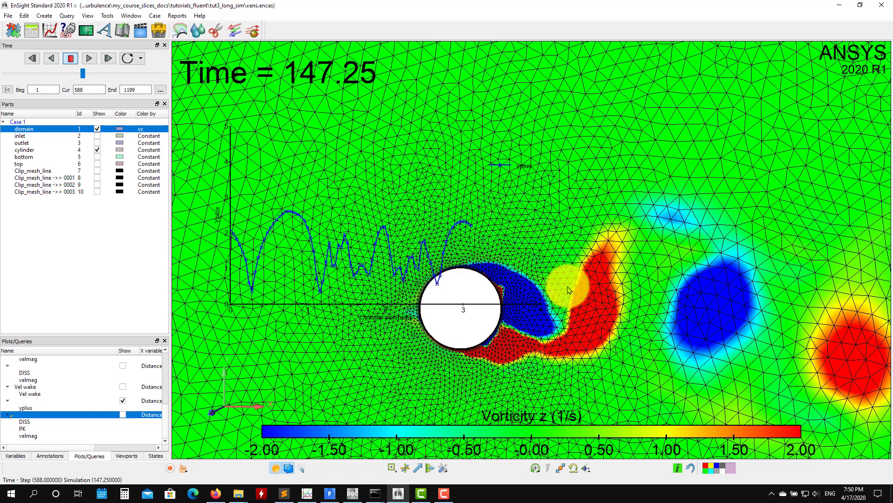
right_click_drag(598, 269, 647, 284)
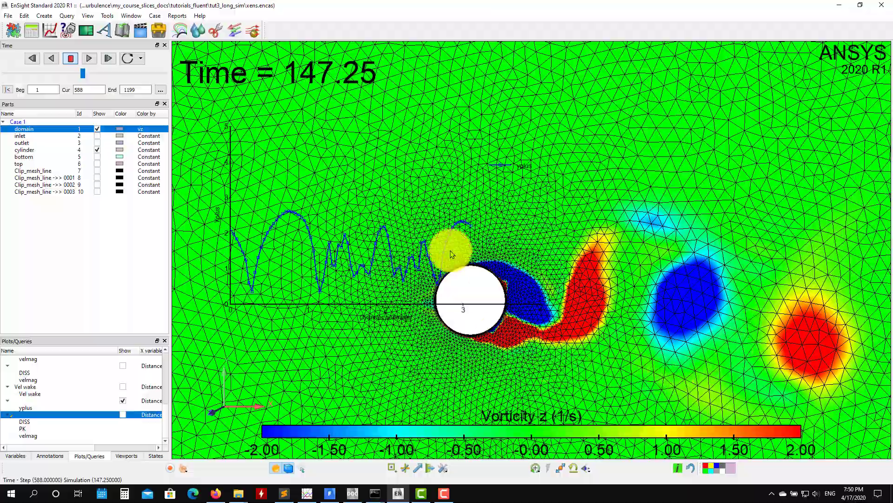
right_click_drag(668, 227, 589, 194)
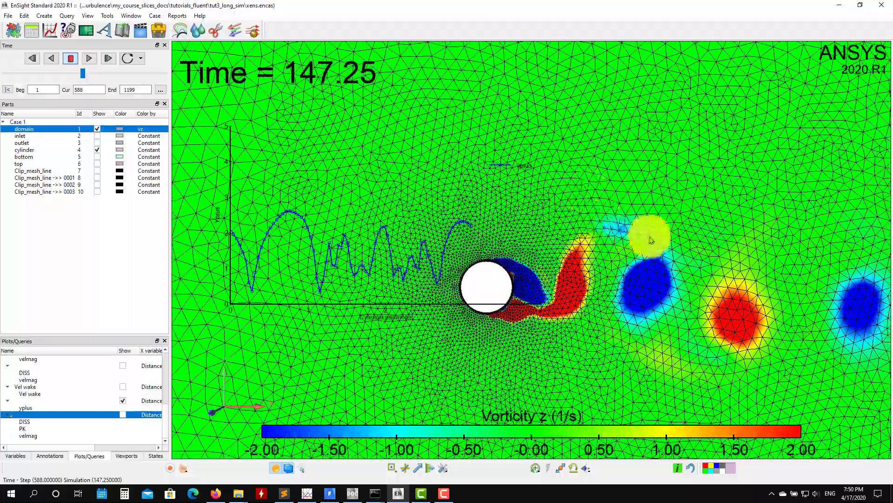
right_click_drag(714, 365, 604, 311)
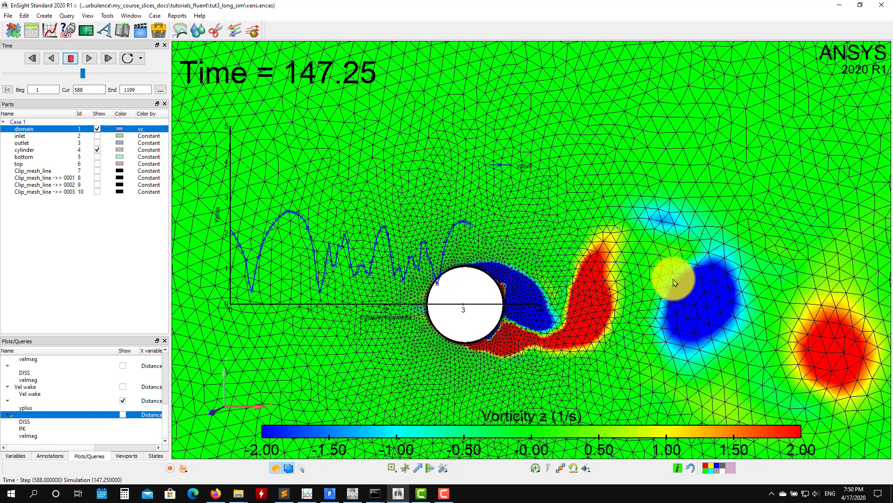
Step: Hide the mesh lines and place the whole domain, reduced in size, beside the yplus plot
left_click(288, 467)
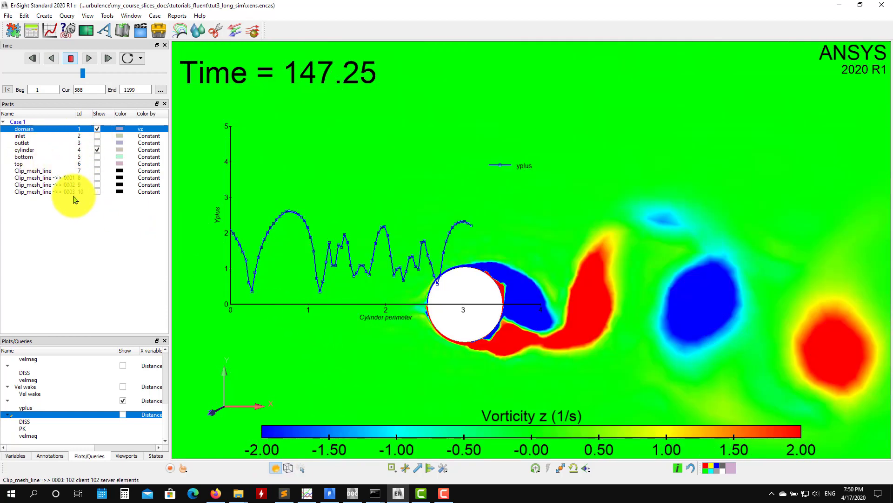
left_click(533, 467)
left_click_drag(479, 417, 523, 130)
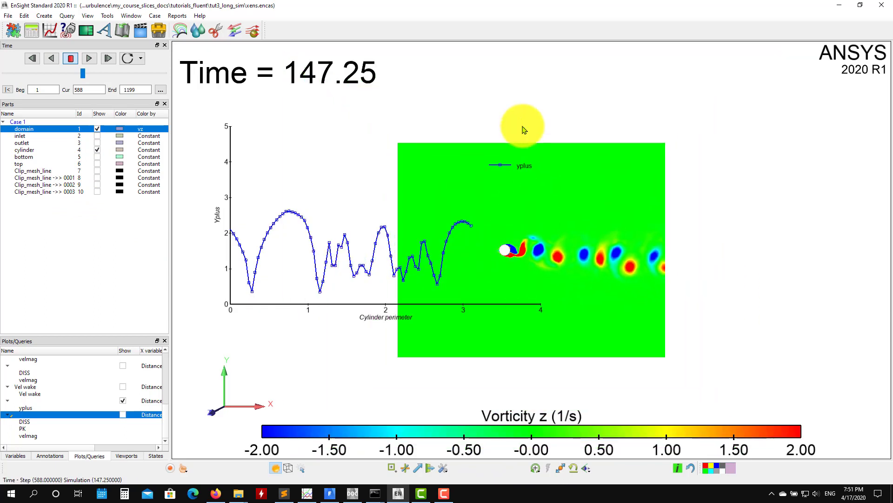
middle_click_drag(359, 140, 650, 160)
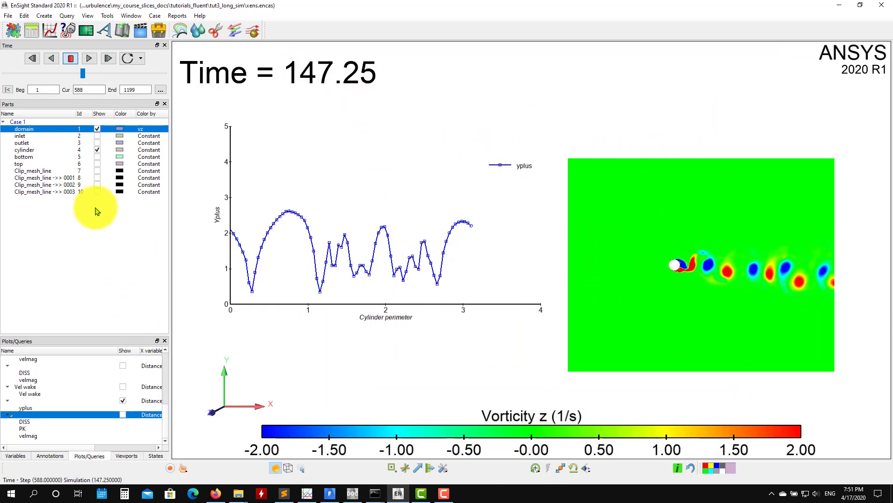
Step: Display the Vorticity z plot instead of the yplus plot and show Clip_mesh_line behind the cylinder
left_click(123, 402)
scroll(69, 395, "up", 2)
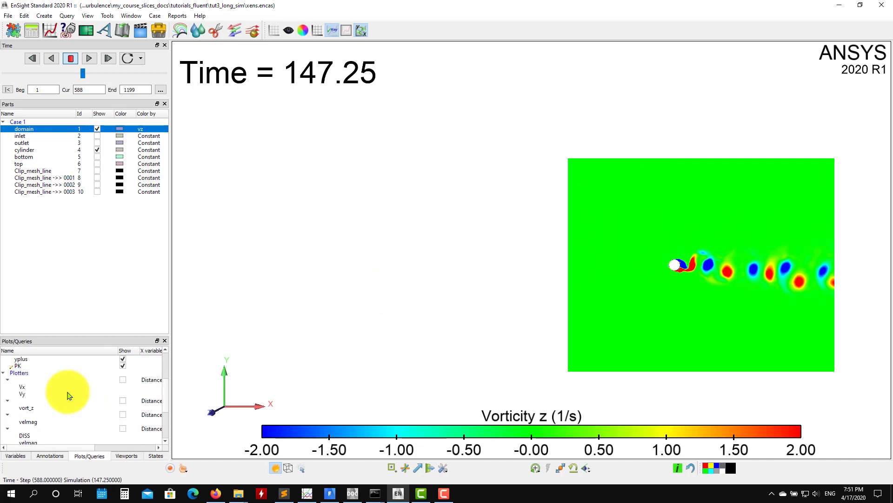
left_click(117, 408)
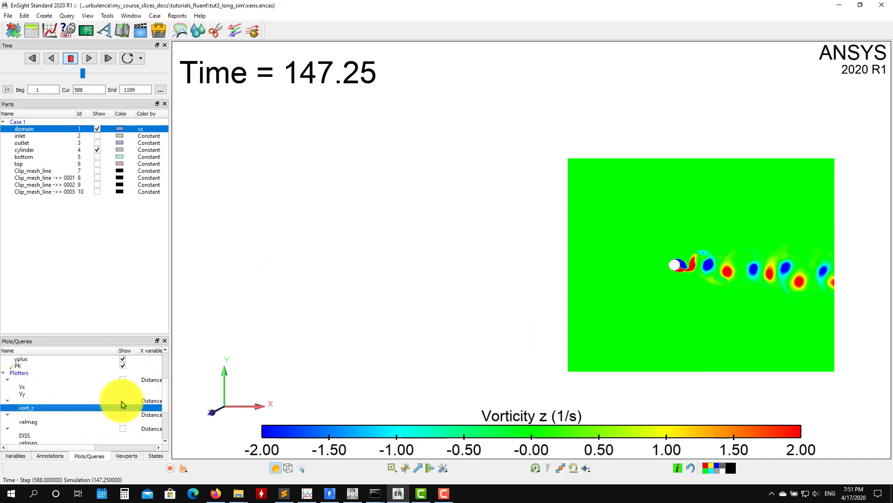
left_click(123, 401)
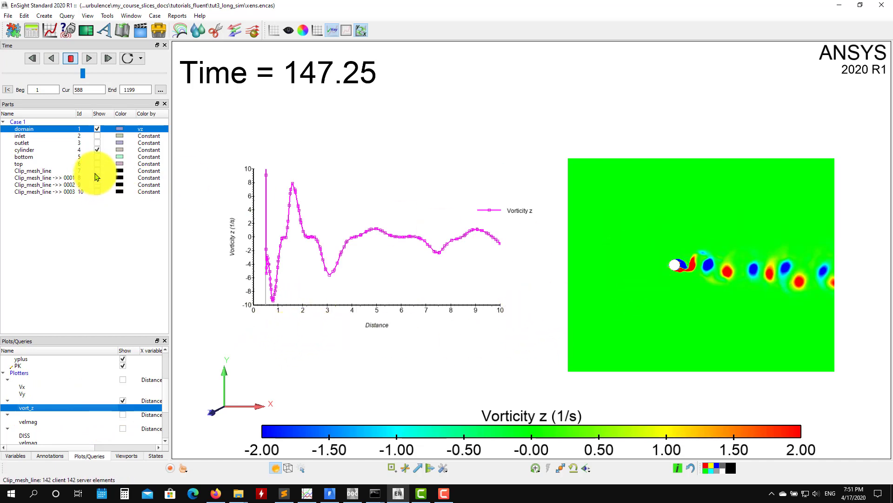
left_click(96, 171)
mouse_move(658, 222)
right_mouse_down()
mouse_move(578, 306)
mouse_move(584, 311)
mouse_move(644, 163)
mouse_move(651, 222)
right_mouse_up()
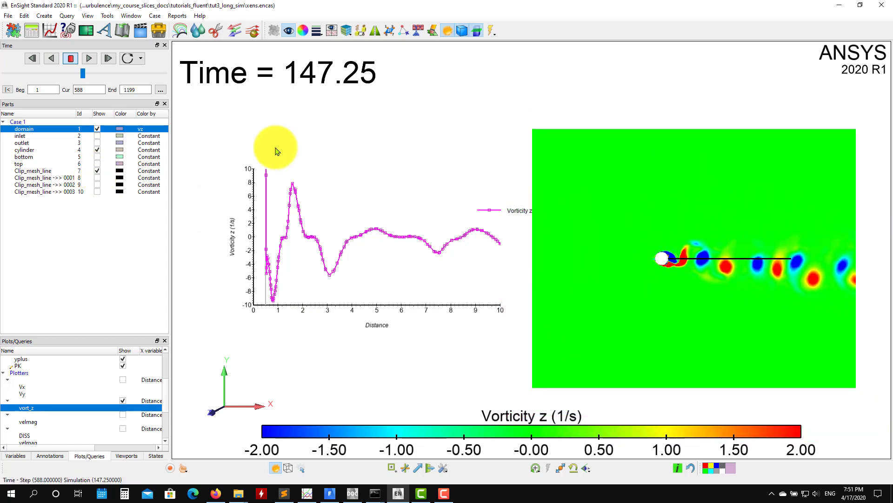
Step: Advance the solution to time 150.25 and on to 155.25, comparing the Vorticity z profile with the vortices crossing the clip line
left_click(90, 58)
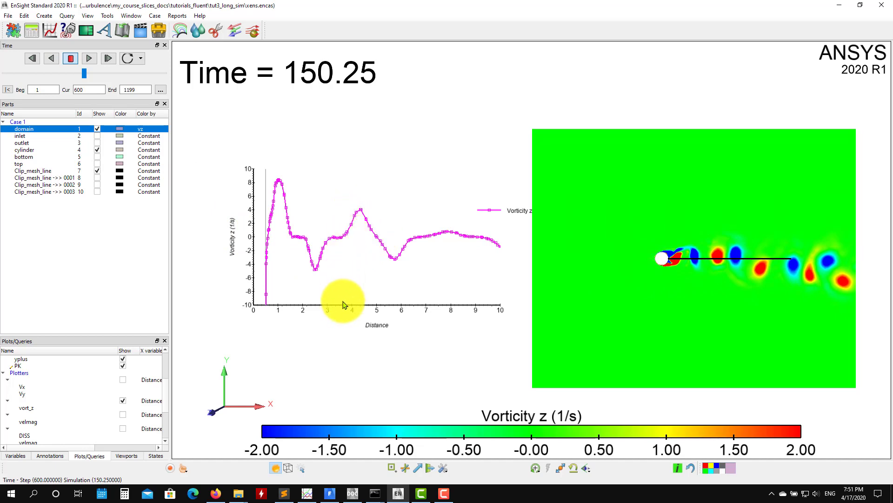
left_click(372, 308)
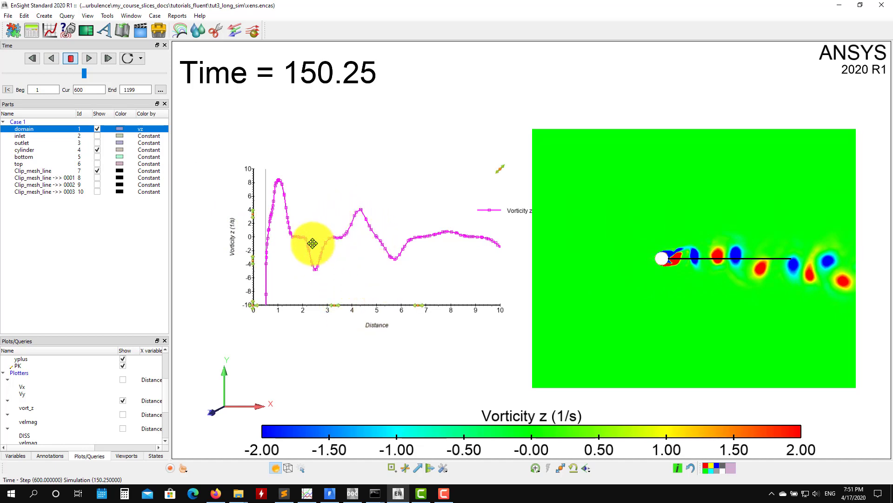
left_click(735, 297)
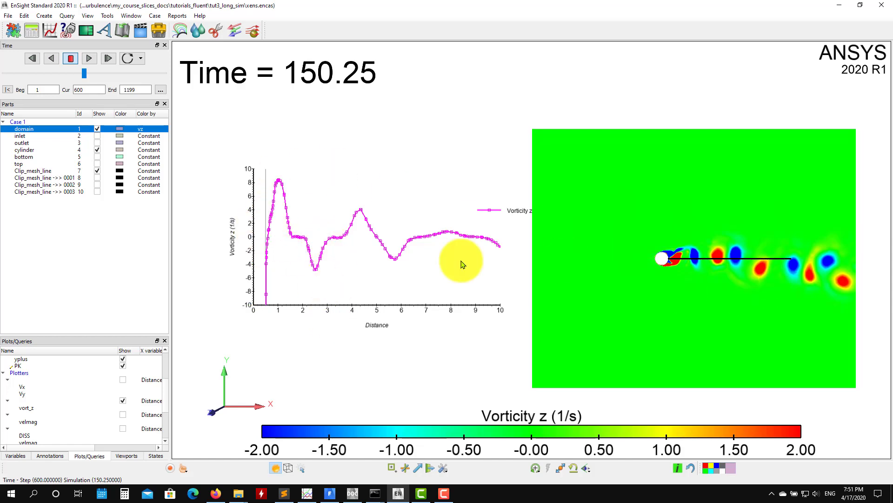
left_click(90, 59)
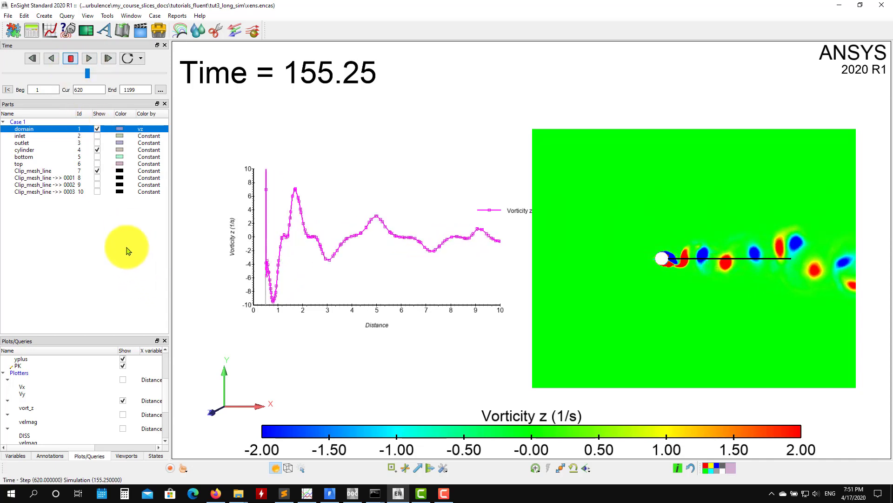
Step: Display the plot of Vel_mag and DISS against distance instead of the Vorticity z plot
left_click(122, 401)
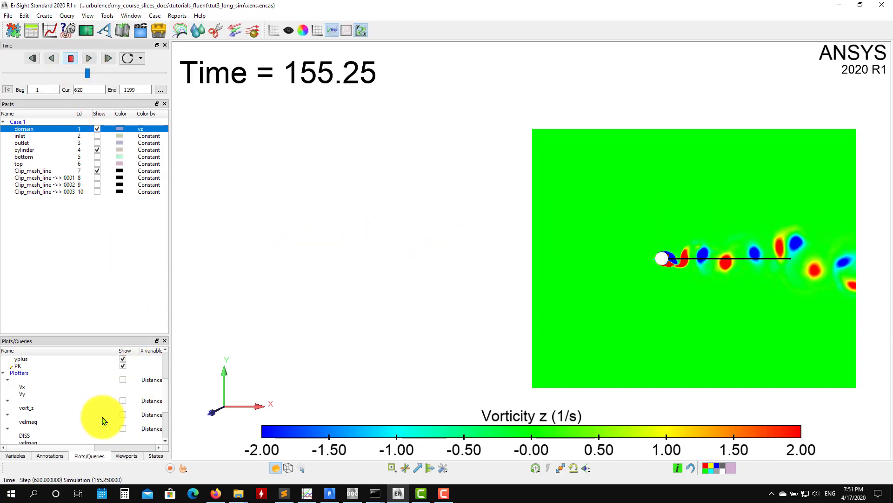
scroll(104, 418, "down", 1)
left_click(123, 408)
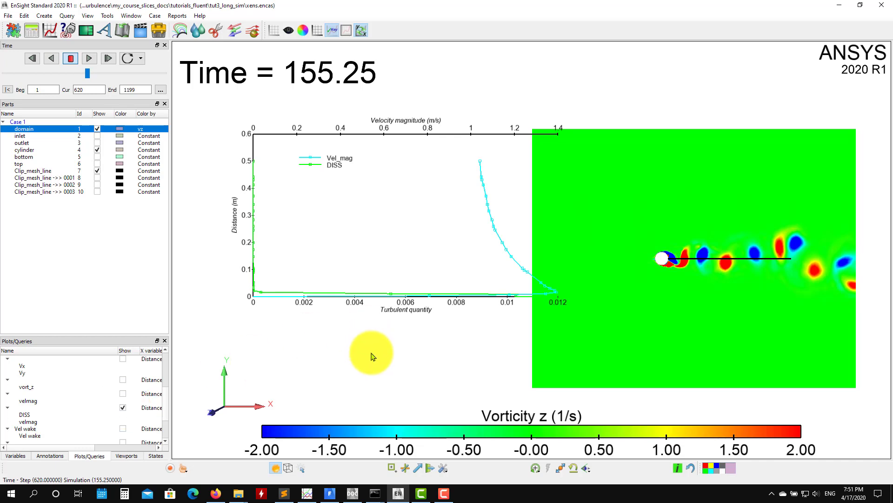
left_click(123, 410)
scroll(89, 405, "down", 1)
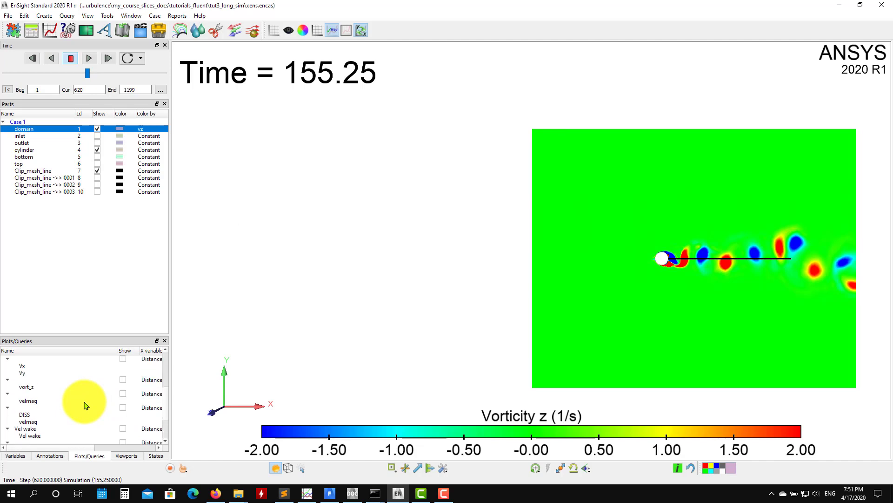
left_click(123, 408)
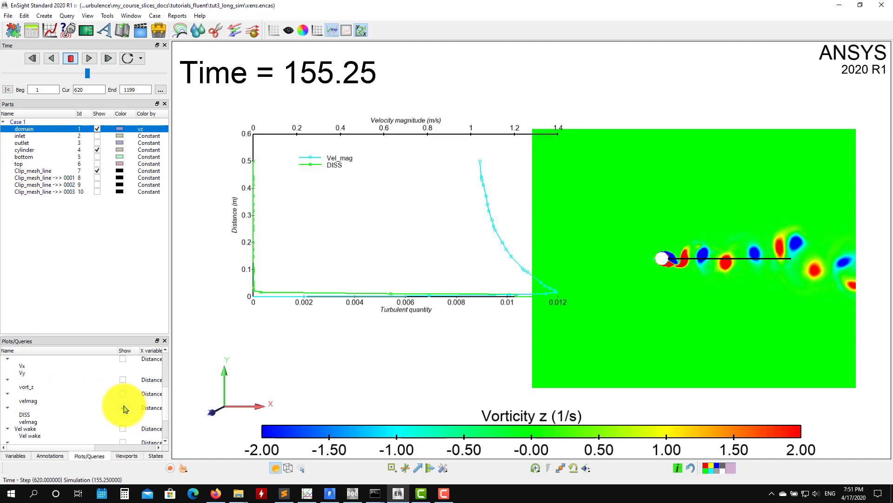
Step: Show Clip_mesh_line ->> 0002 on the cylinder wall and enlarge the domain beside the plot
right_click_drag(403, 302, 387, 398)
right_click_drag(465, 356, 448, 376)
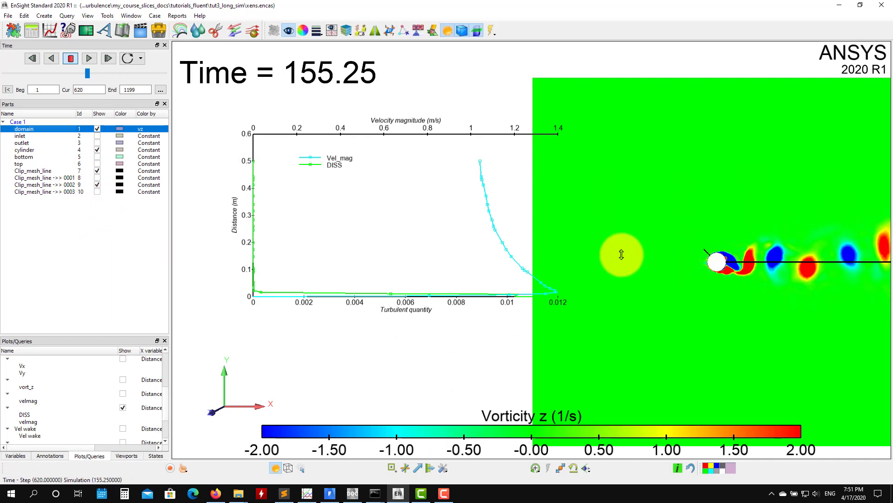
right_click_drag(622, 254, 501, 215)
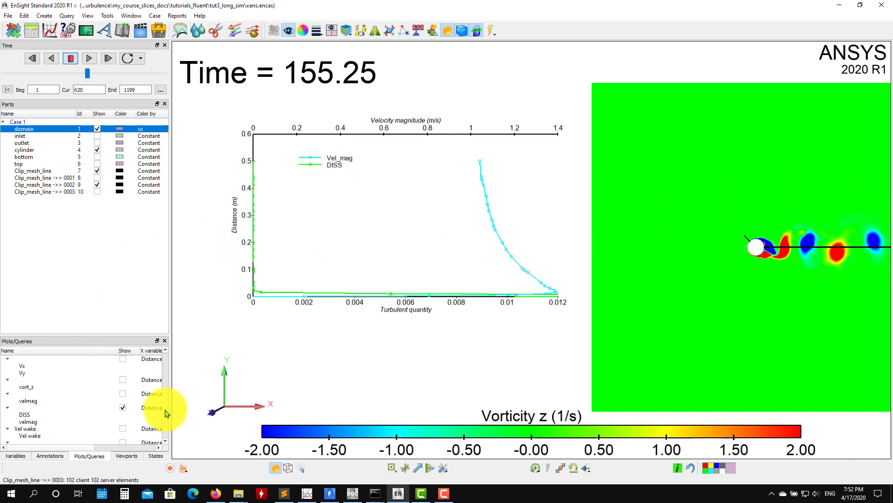
Step: Display the plot with Vel_mag, DISS and PK instead of the Vel_mag and DISS plot, and examine the near-wall profiles
scroll(127, 390, "down", 2)
left_click(123, 367)
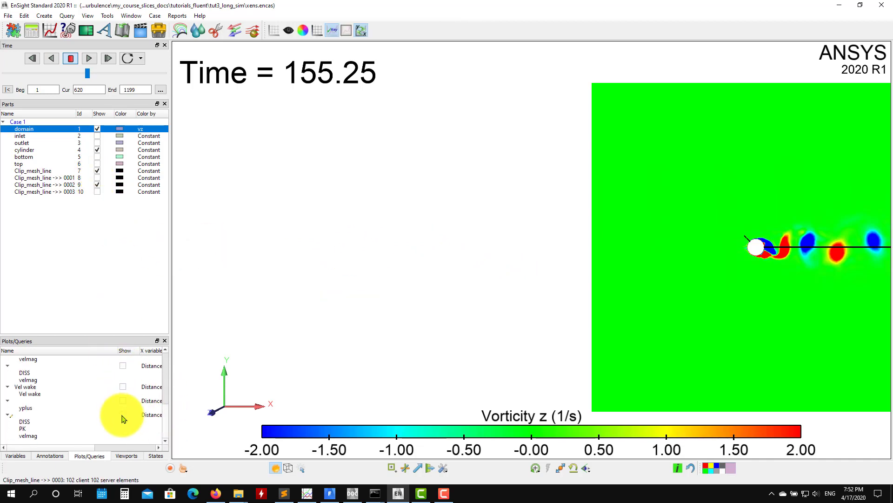
left_click(123, 415)
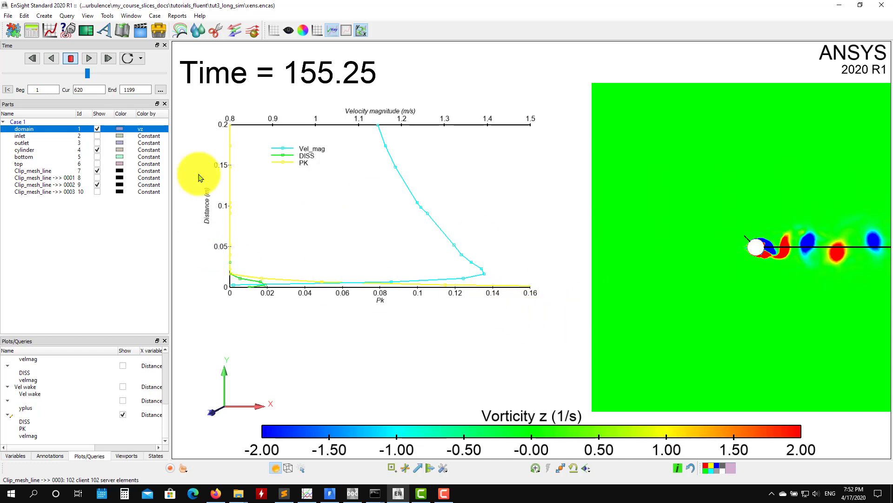
left_click(323, 306)
left_click(373, 349)
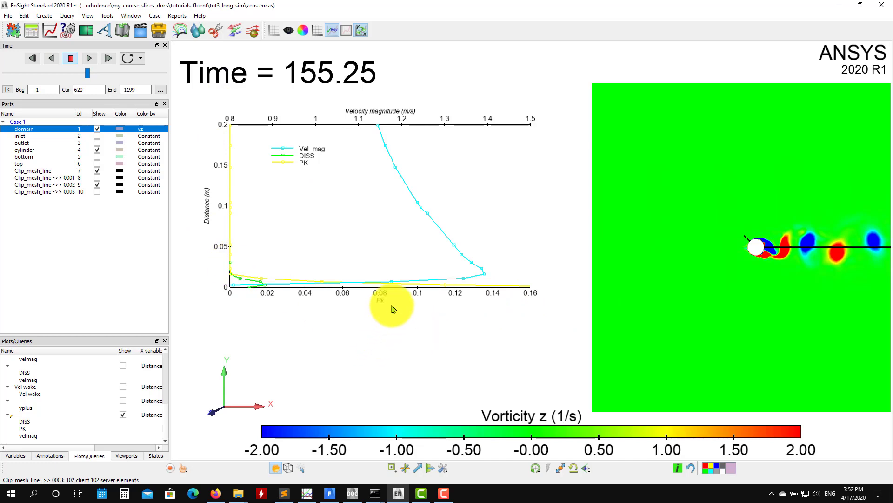
left_click(250, 137)
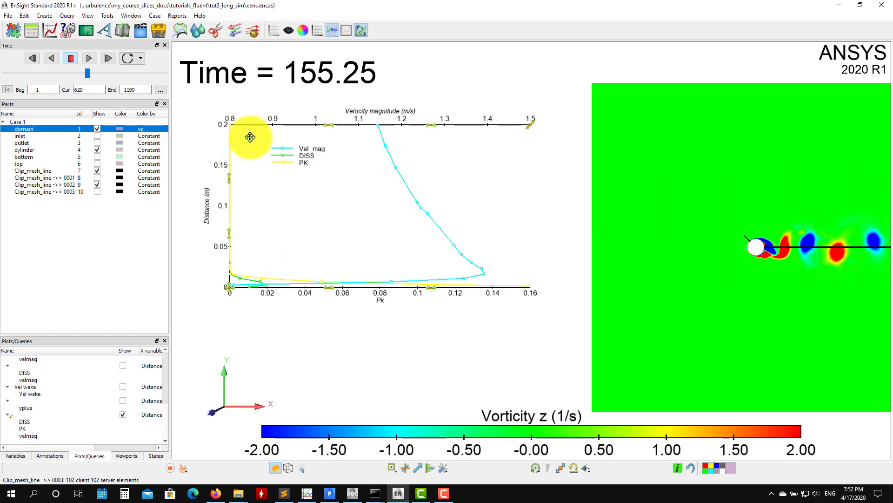
left_click(540, 199)
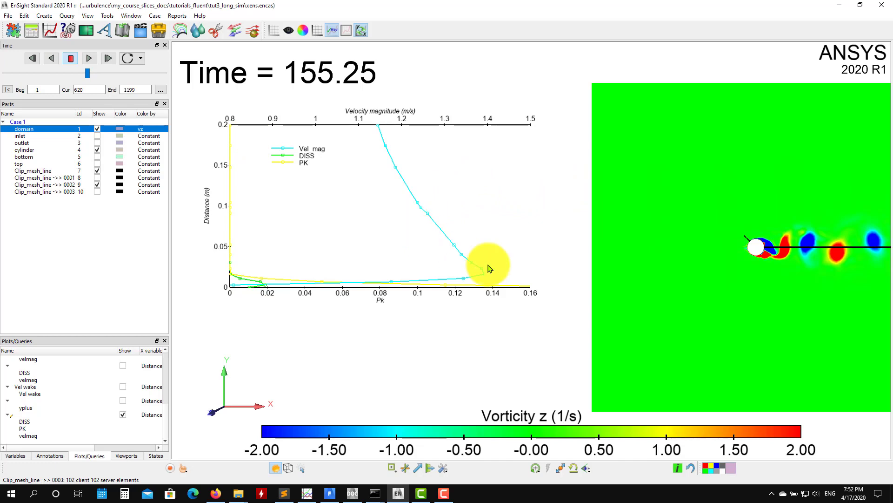
Step: Play the solution on to time 166.25, comparing the Vel_mag, DISS and PK profiles with the vortex shedding behind the cylinder
left_click(311, 149)
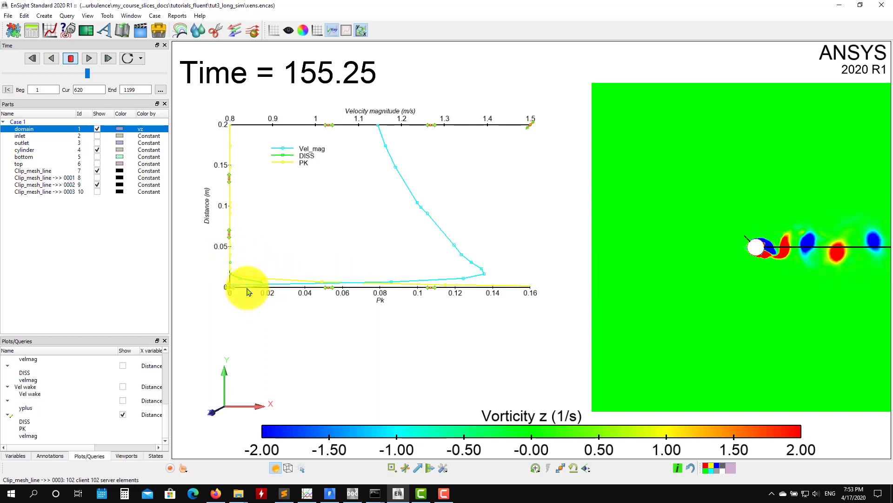
scroll(245, 287, "up", 1)
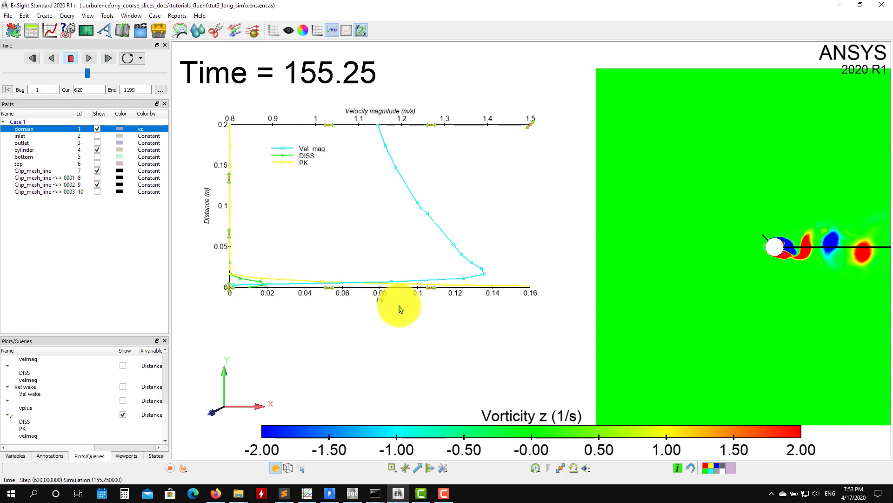
scroll(515, 383, "down", 3)
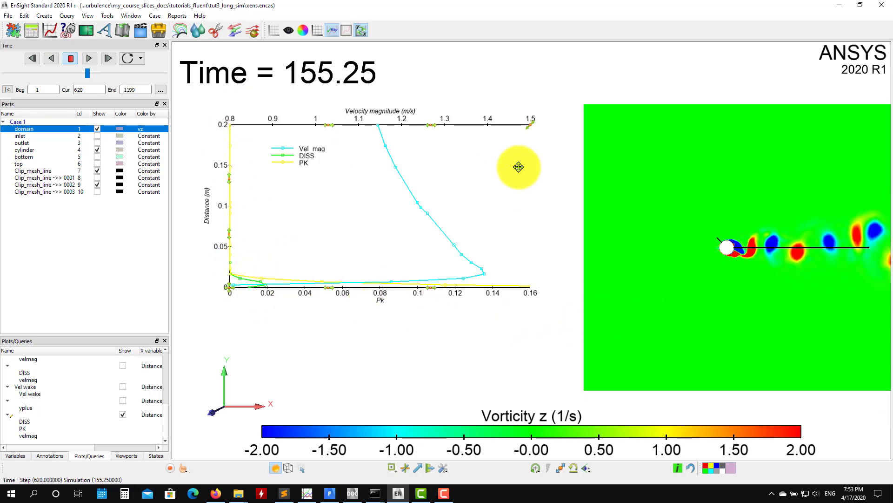
left_click(90, 60)
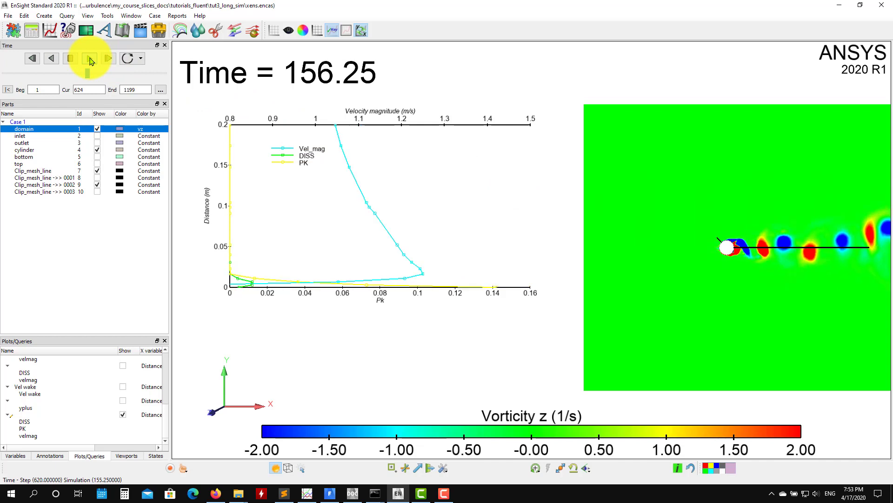
left_click(226, 140)
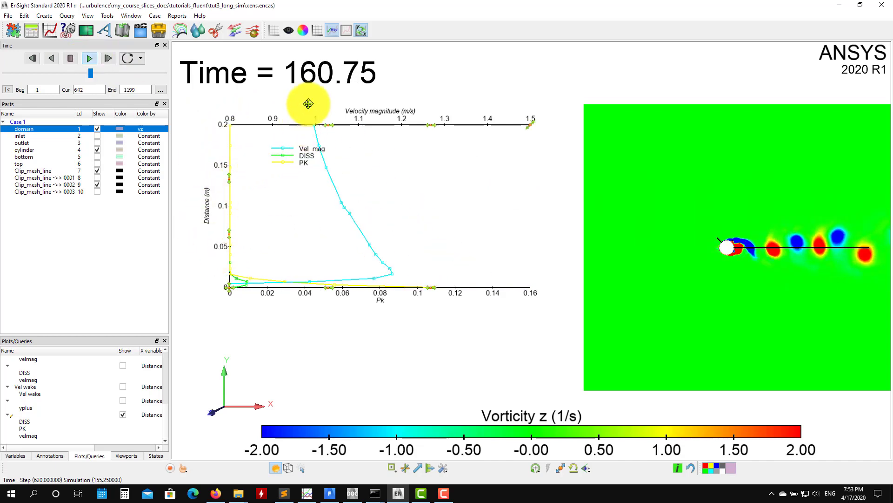
left_click(743, 275)
scroll(743, 275, "down", 1)
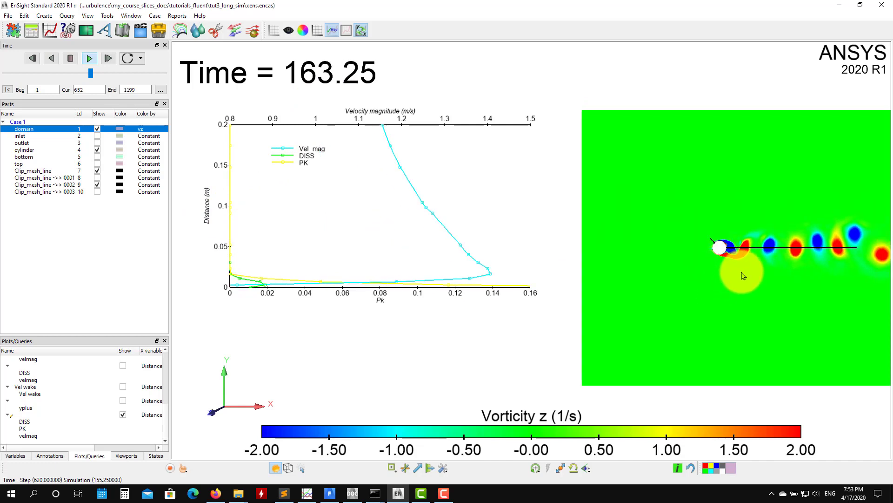
middle_click_drag(589, 303, 518, 323)
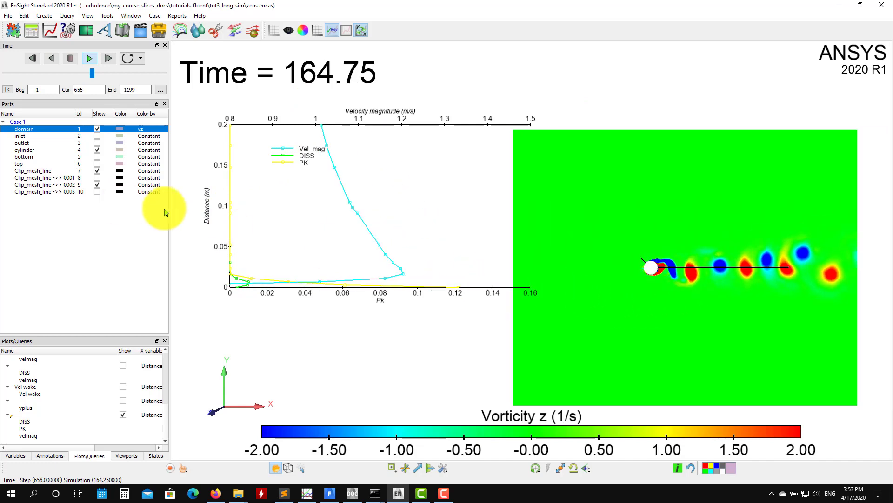
left_click(69, 58)
Step: Examine the vorticity layer where the short clip line meets the cylinder wall, playing the solution on to time 186.75
scroll(608, 270, "down", 2)
scroll(630, 271, "up", 10)
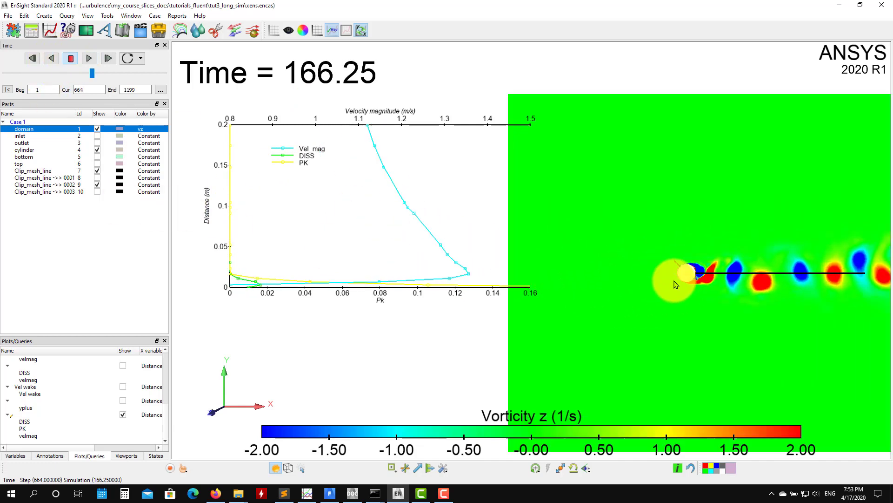
middle_click_drag(674, 313, 455, 294)
scroll(610, 305, "up", 12)
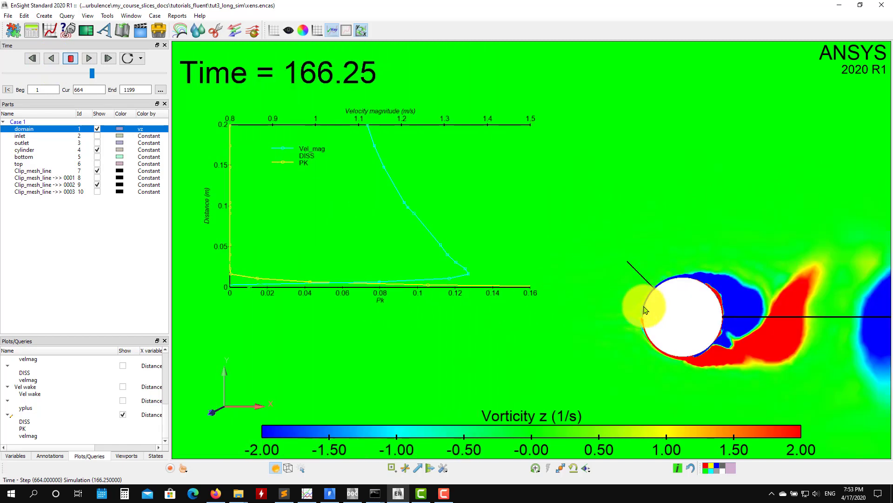
middle_click_drag(674, 321, 416, 301)
scroll(563, 303, "up", 5)
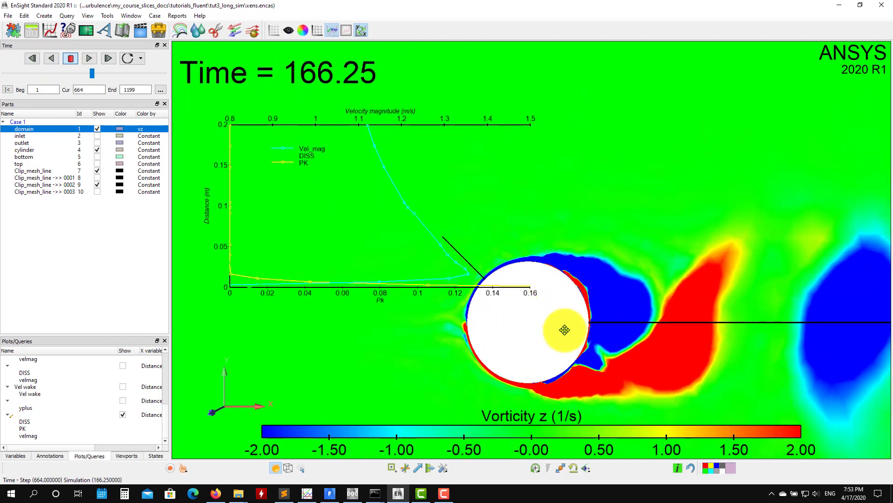
middle_click_drag(564, 329, 741, 290)
scroll(591, 290, "up", 5)
scroll(592, 296, "up", 4)
scroll(689, 285, "up", 3)
scroll(689, 285, "up", 2)
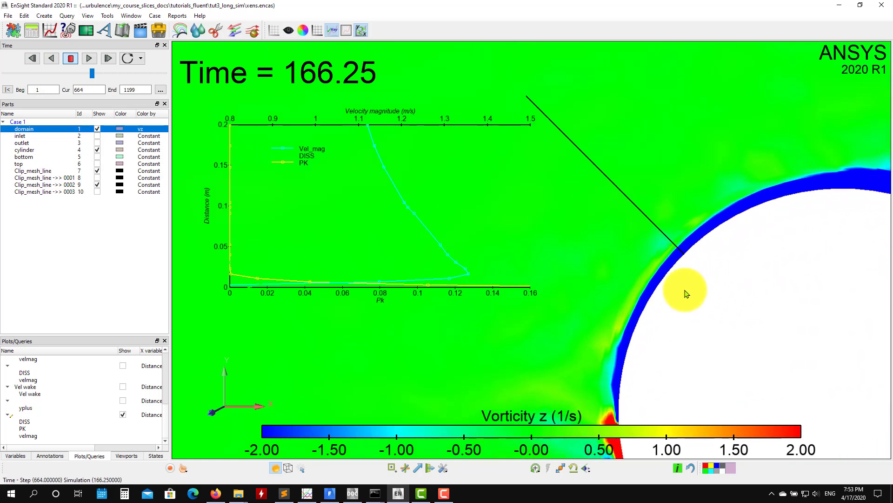
scroll(698, 281, "up", 2)
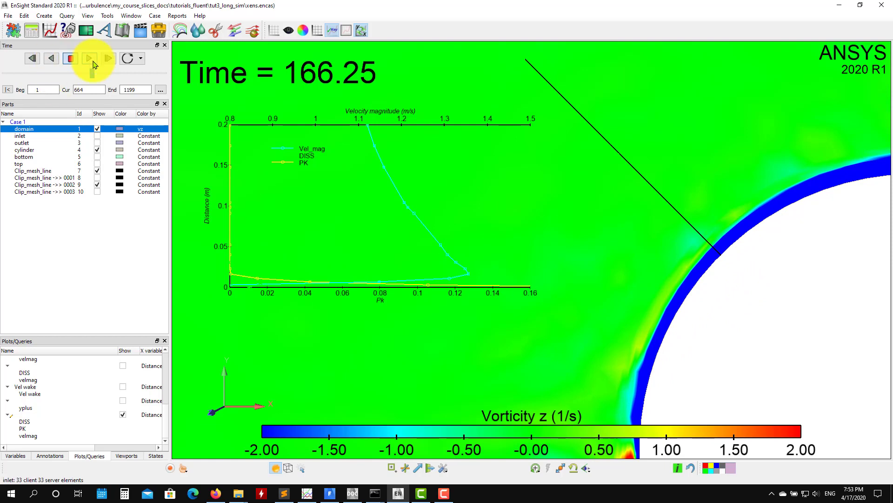
left_click(92, 62)
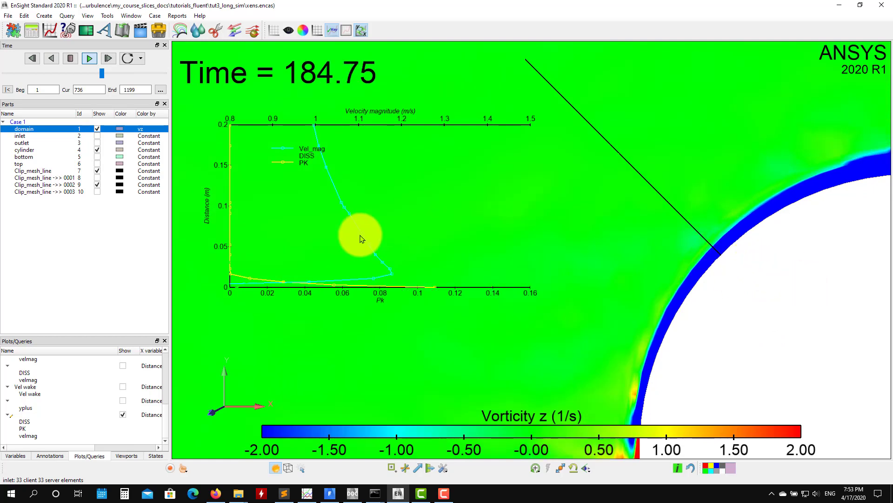
left_click(71, 58)
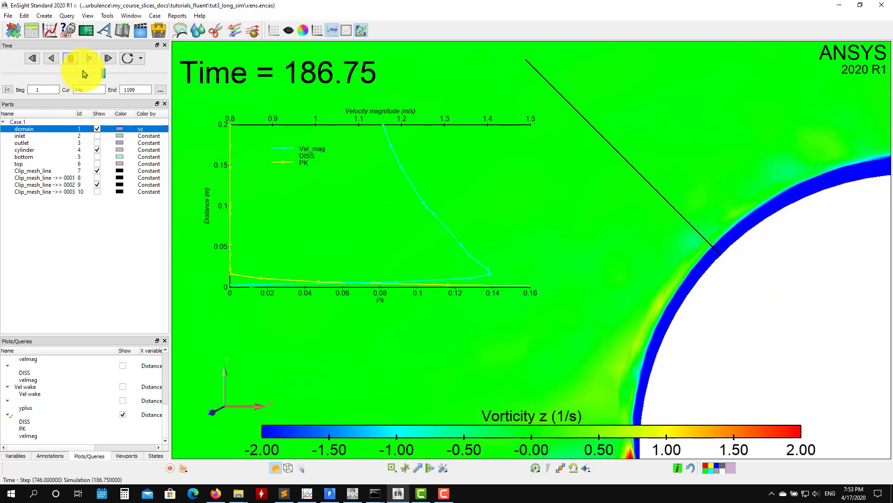
Step: Color the domain part by velocity_magnitude and play the solution on to time 192.75, examining the flow near the wall clip line
left_click(25, 129)
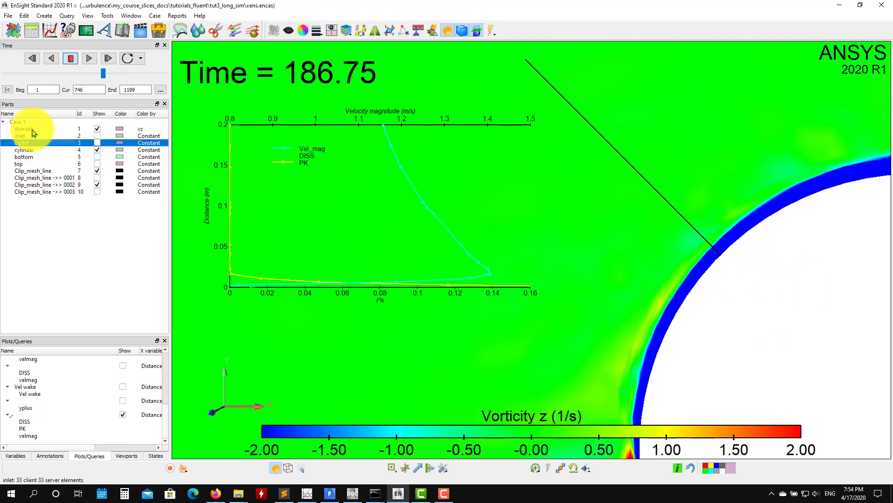
left_click(303, 30)
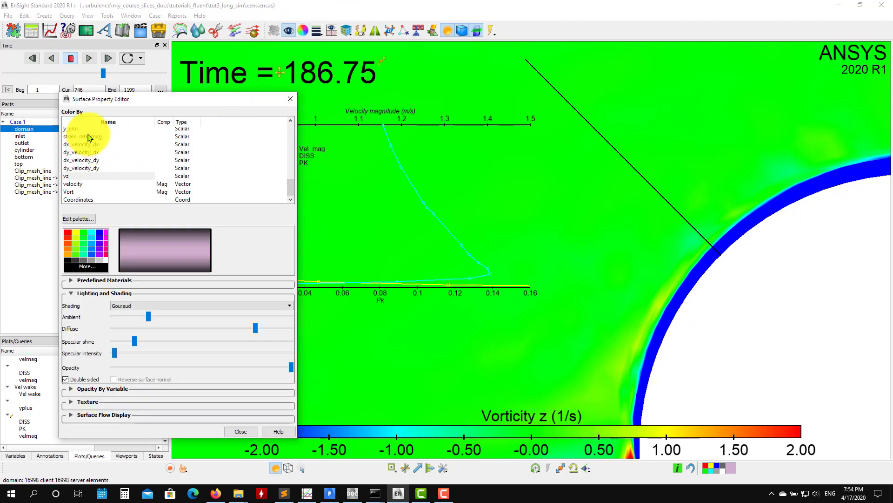
scroll(93, 149, "down", 3)
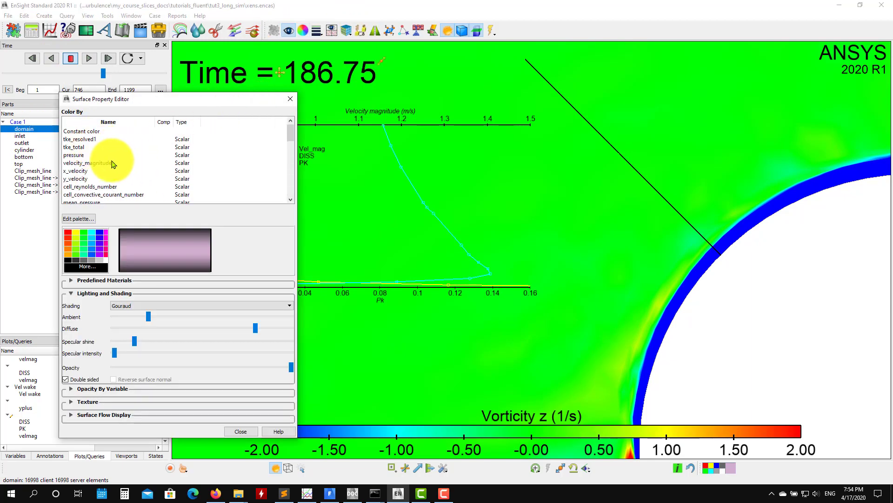
left_click(96, 162)
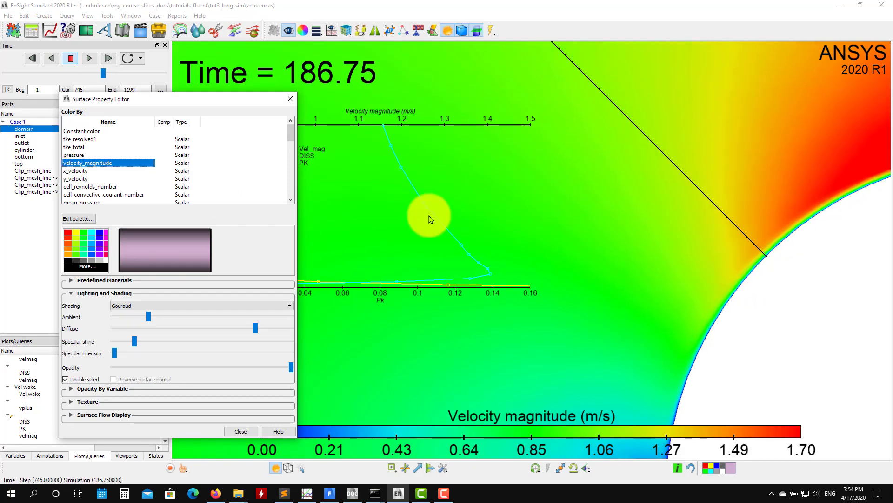
left_click(291, 98)
middle_click_drag(822, 309, 612, 265)
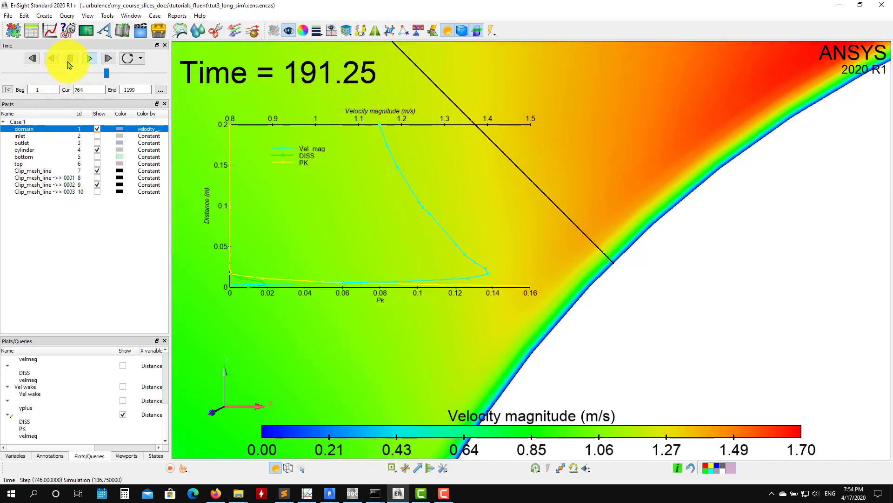
Step: Color the domain by tke_total and set its palette range from 0 to 0.01
left_click(302, 30)
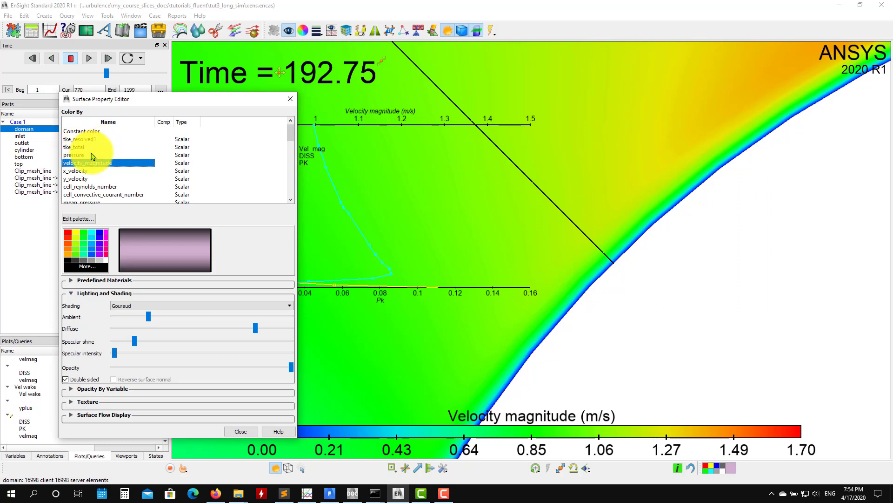
left_click(74, 147)
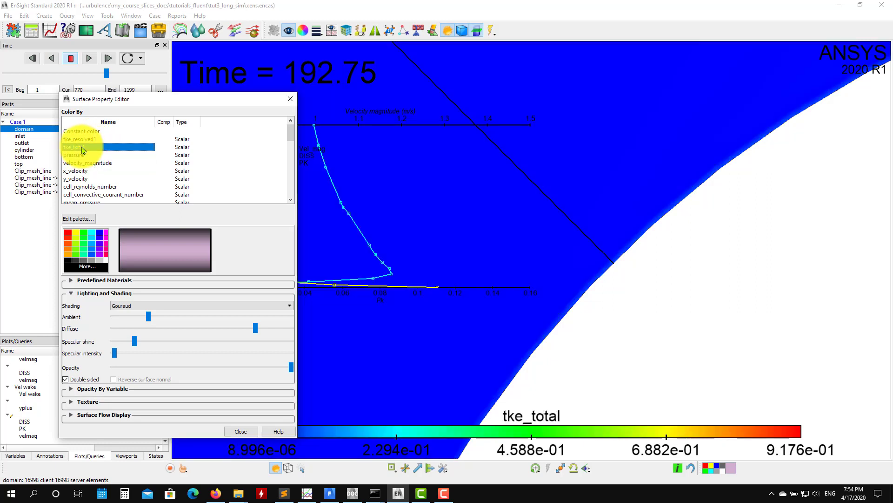
left_click(74, 218)
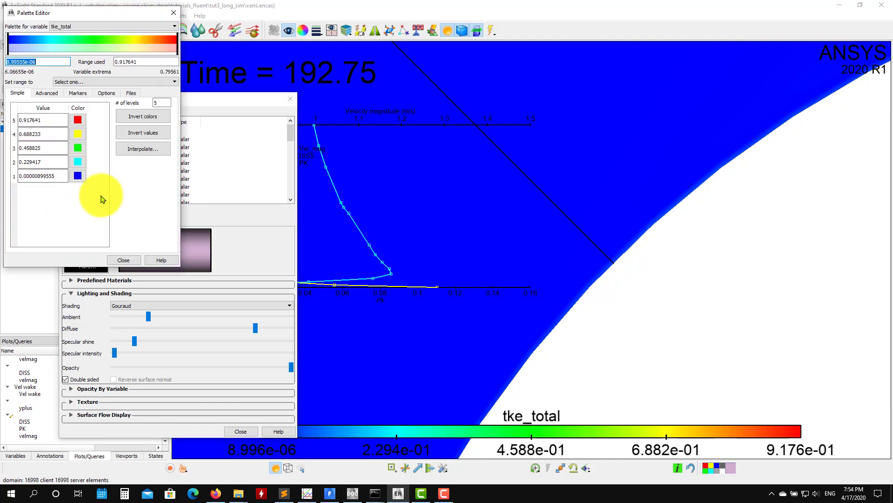
type("0")
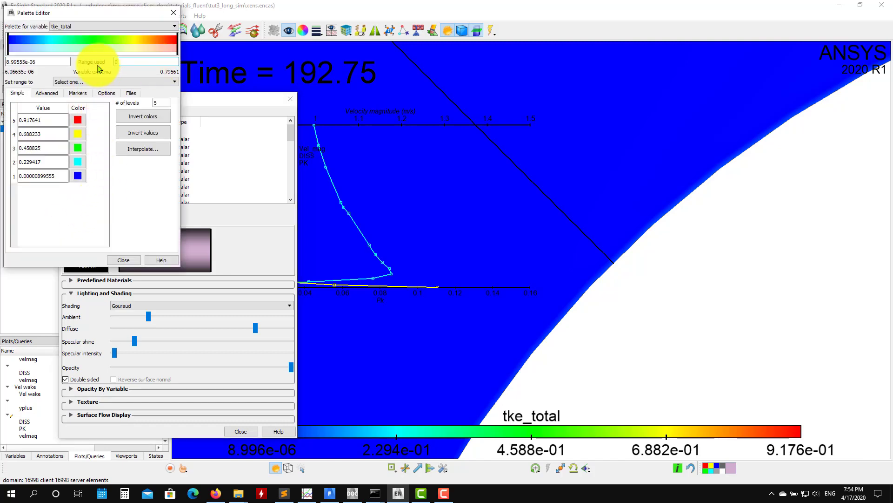
type(".01")
key("Return")
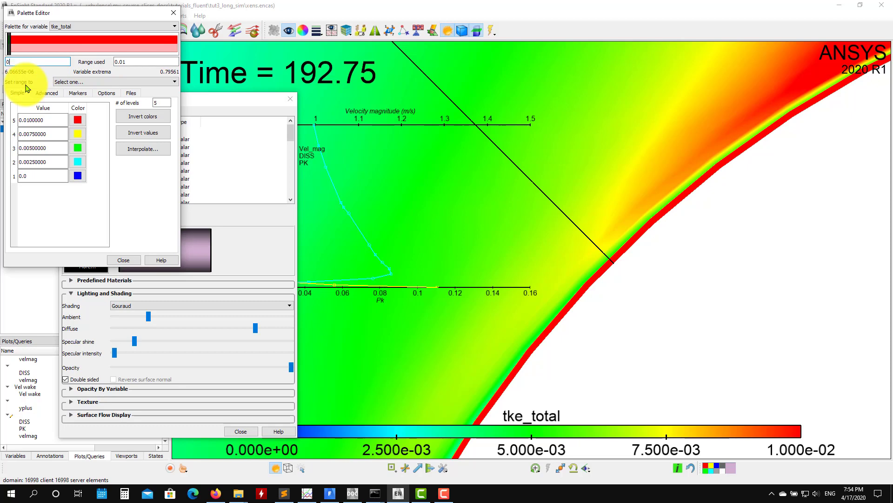
left_click(173, 12)
Step: Color the domain by tke_resolved1 with a palette range from 0 to 0.01, and examine it at the wall clip line
left_click(89, 139)
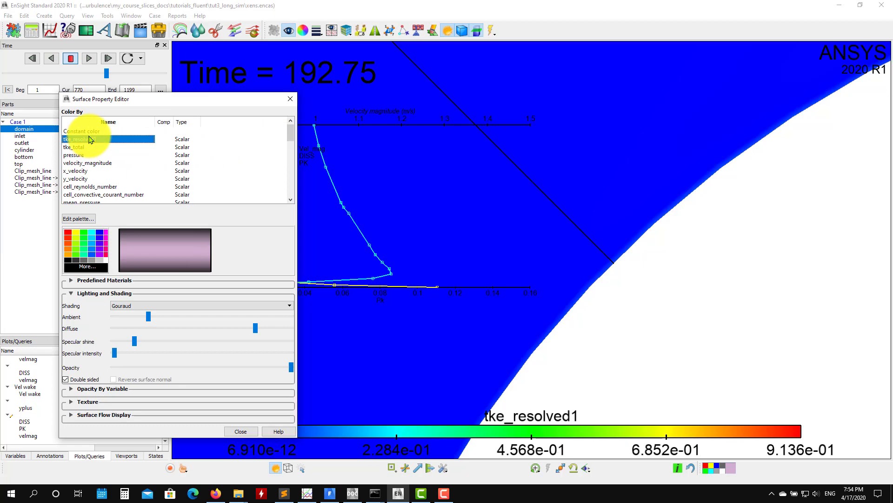
left_click(78, 218)
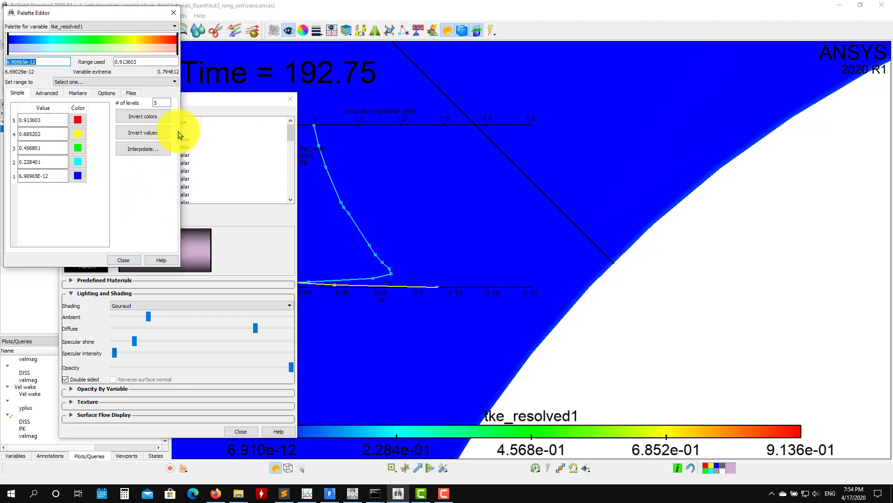
left_click(148, 62)
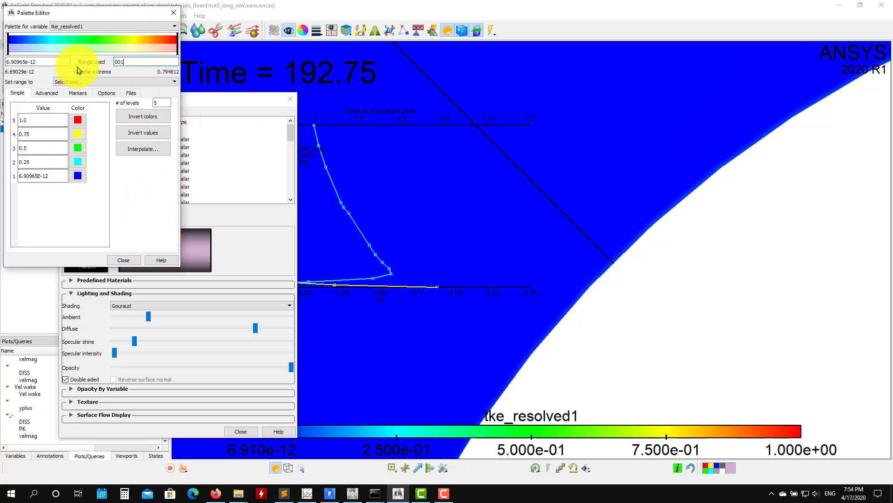
type("0.01")
key("Return")
double_click(48, 62)
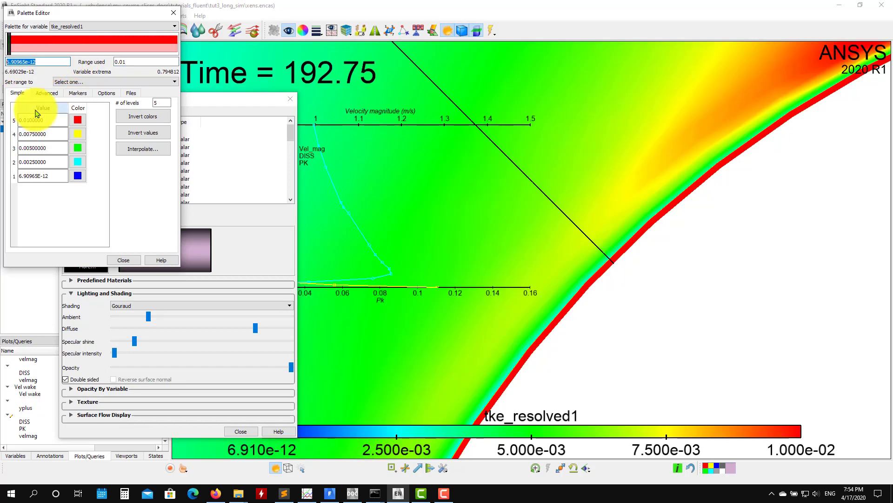
left_click_drag(642, 213, 616, 268)
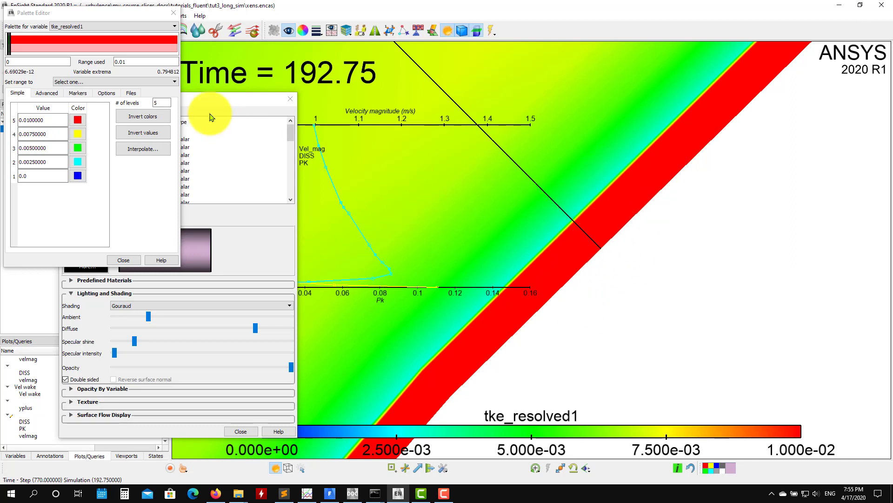
left_click_drag(142, 15, 794, 132)
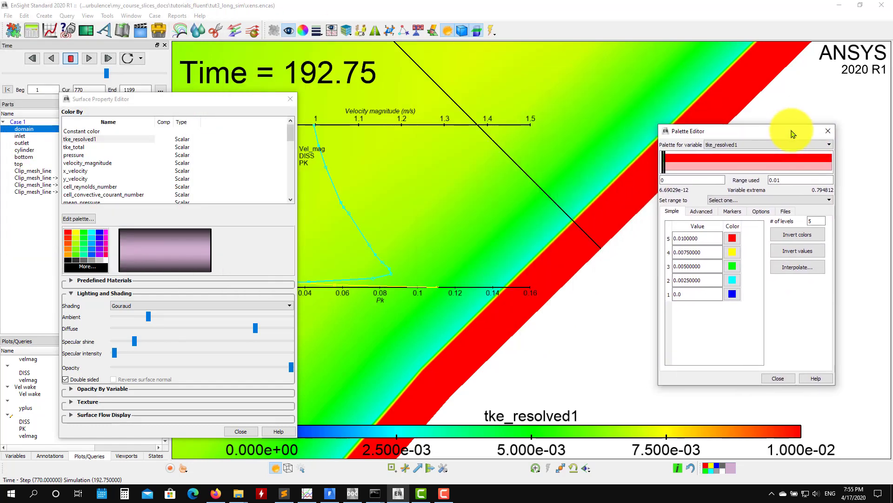
left_click(829, 130)
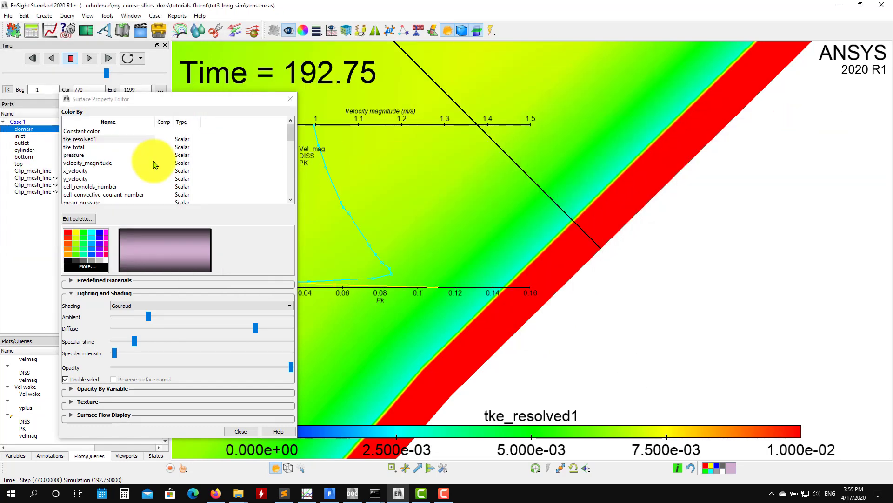
Step: Color the domain by sgs_kinetic_energy and set its palette range from 0 to 0.001
scroll(158, 164, "down", 1)
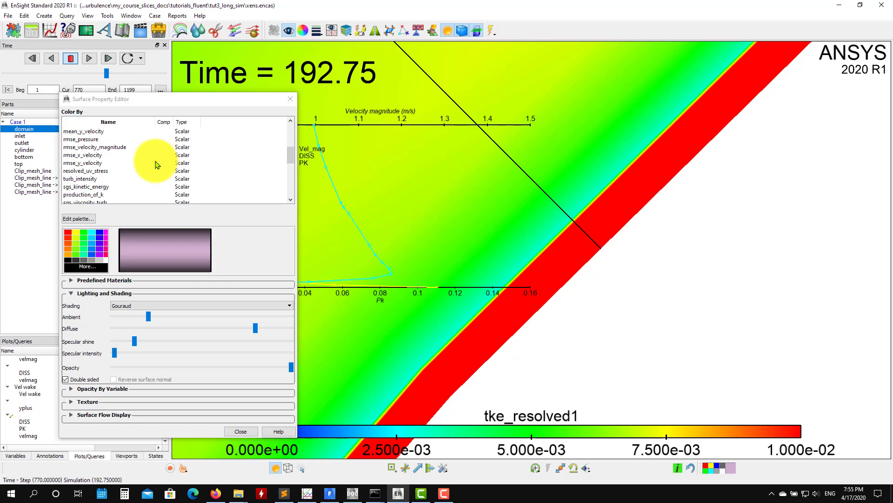
left_click(86, 187)
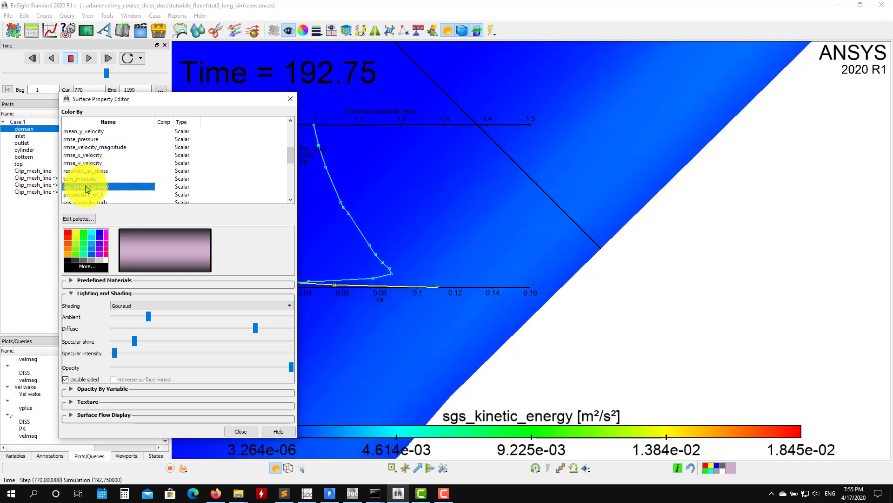
left_click(82, 220)
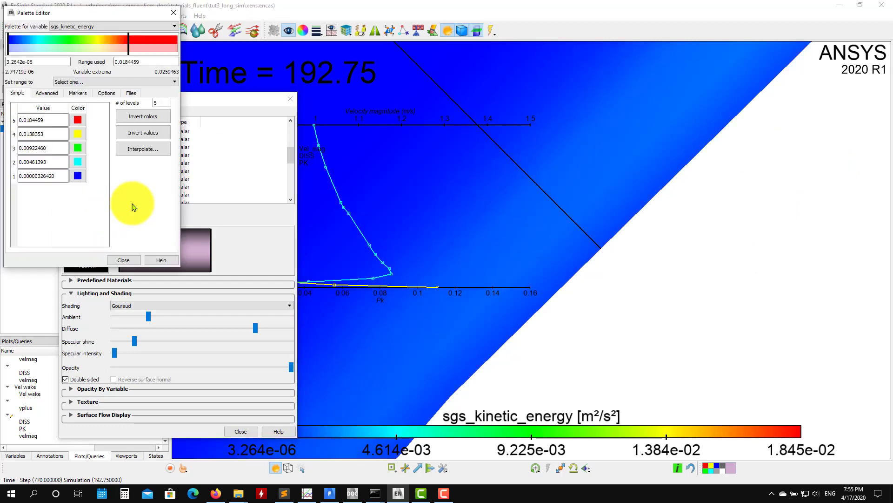
double_click(149, 62)
type("0.001")
key("Return")
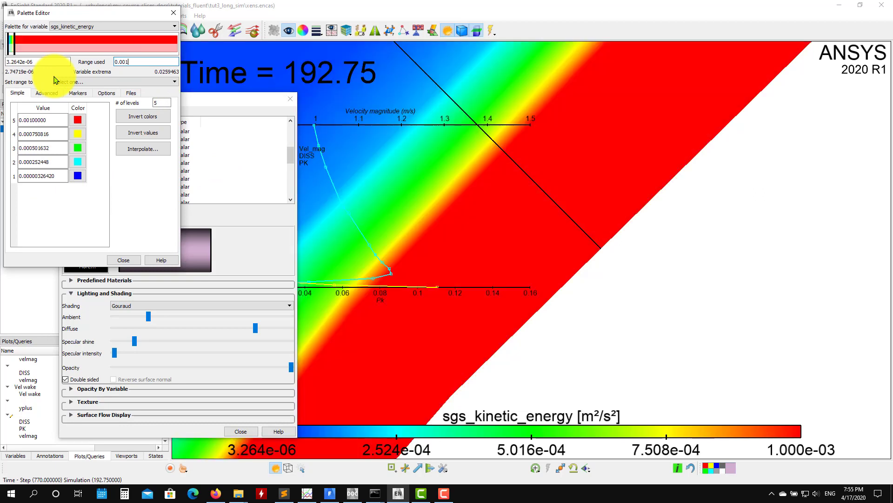
double_click(34, 63)
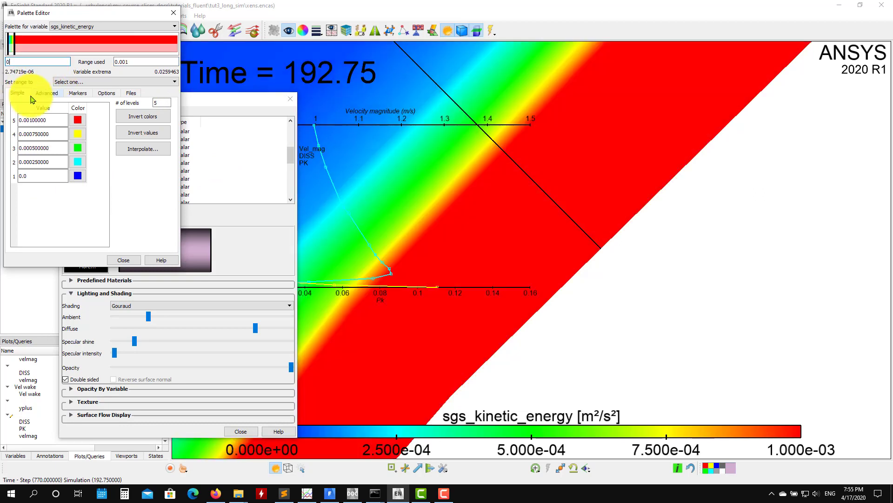
Step: Try 0.01 as the upper limit of the sgs_kinetic_energy palette, return to 0.001, and finally set it to 0.005
double_click(126, 62)
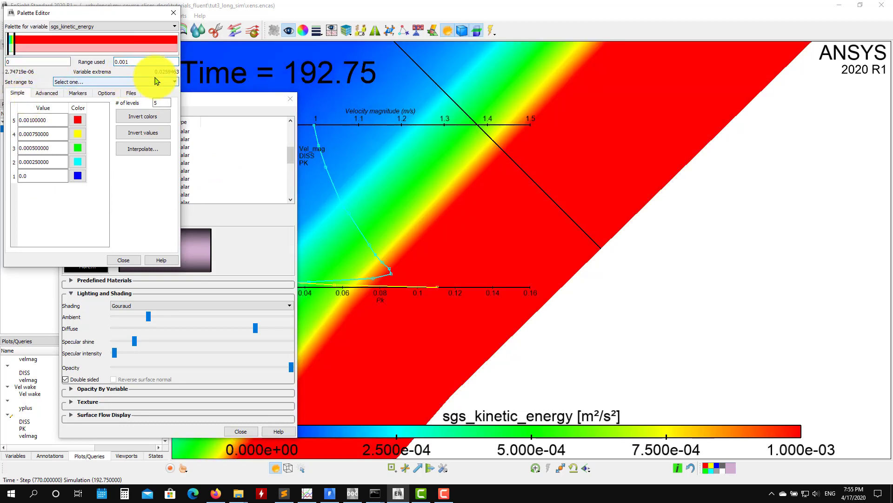
key("BackSpace")
key("Return")
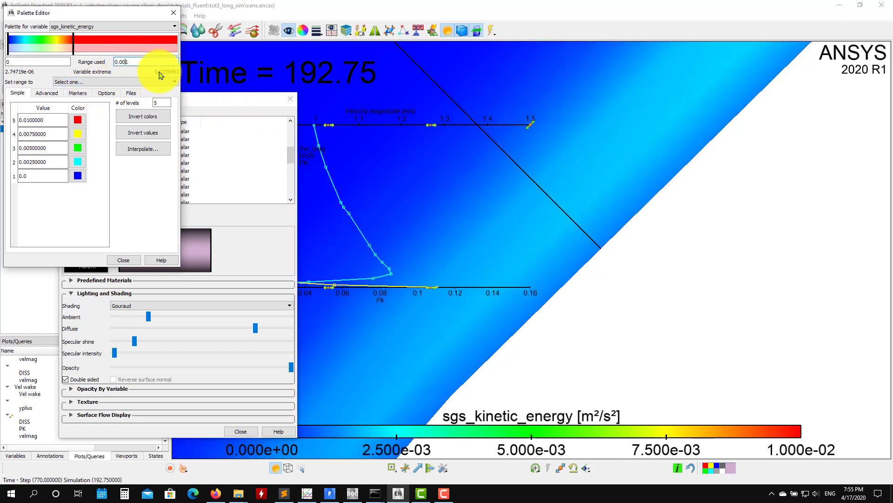
key("Return")
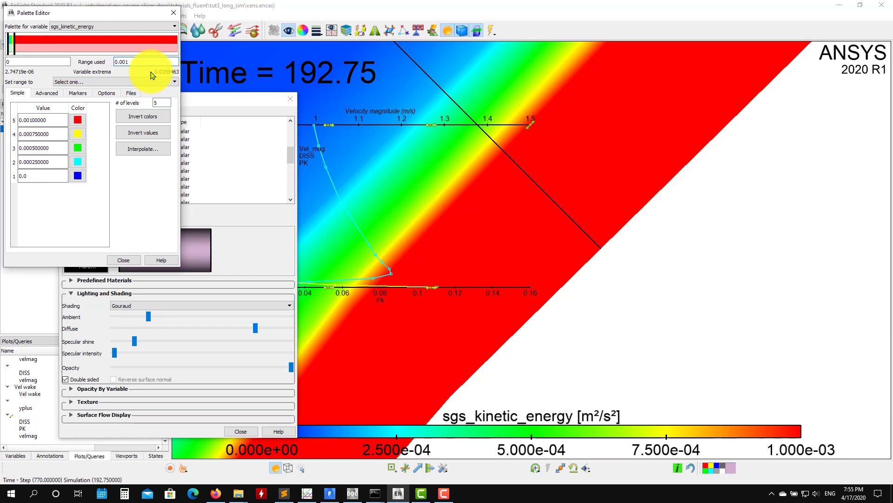
key("BackSpace")
type("5")
key("Return")
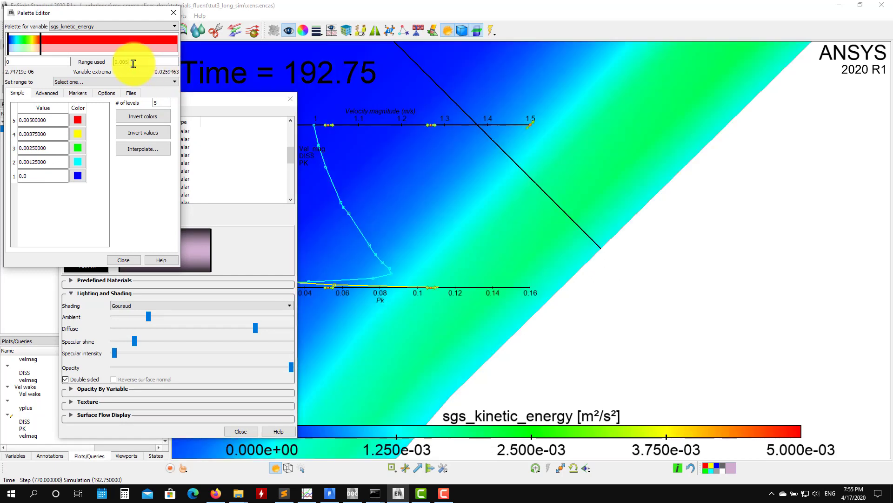
Step: Examine the subgrid kinetic energy layer along the cylinder's upstream wall around the clip line and close the palette editor
middle_click_drag(741, 203, 692, 180)
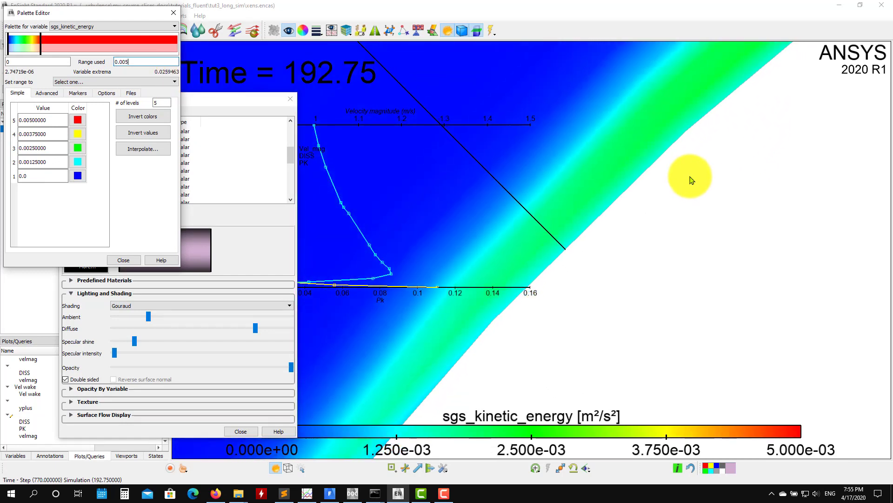
left_click_drag(692, 180, 684, 168)
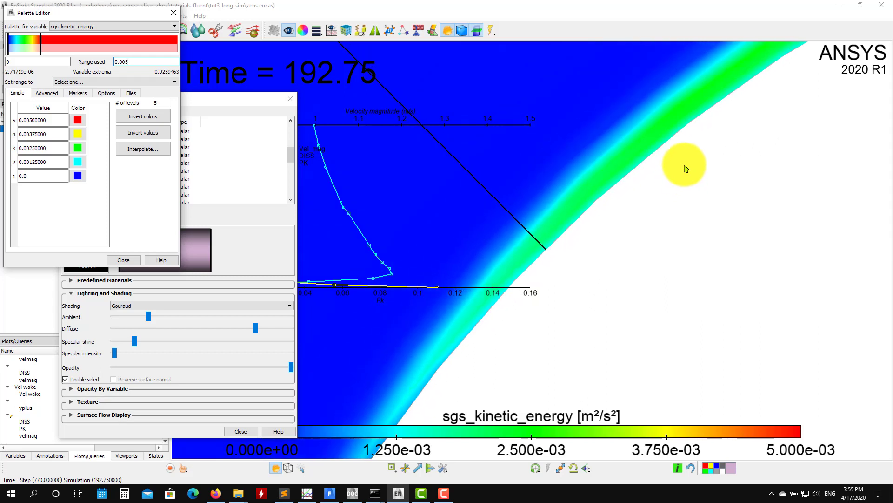
left_click_drag(740, 75, 494, 293)
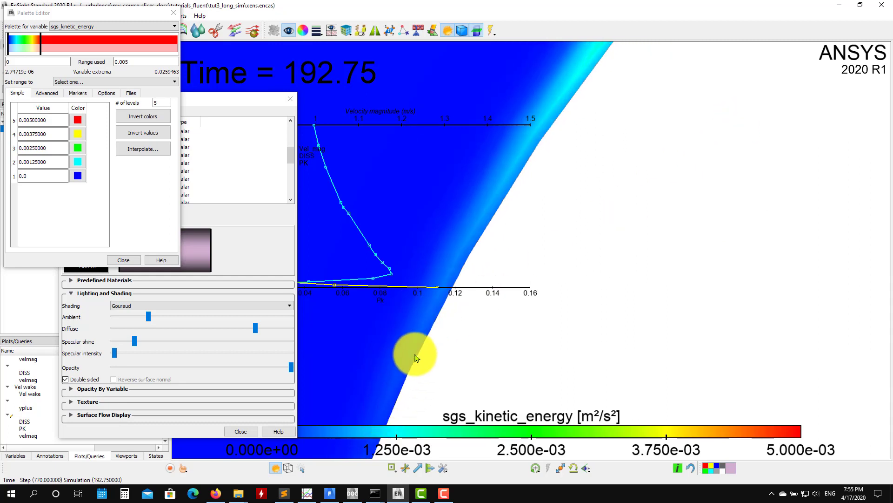
left_click_drag(539, 363, 543, 274)
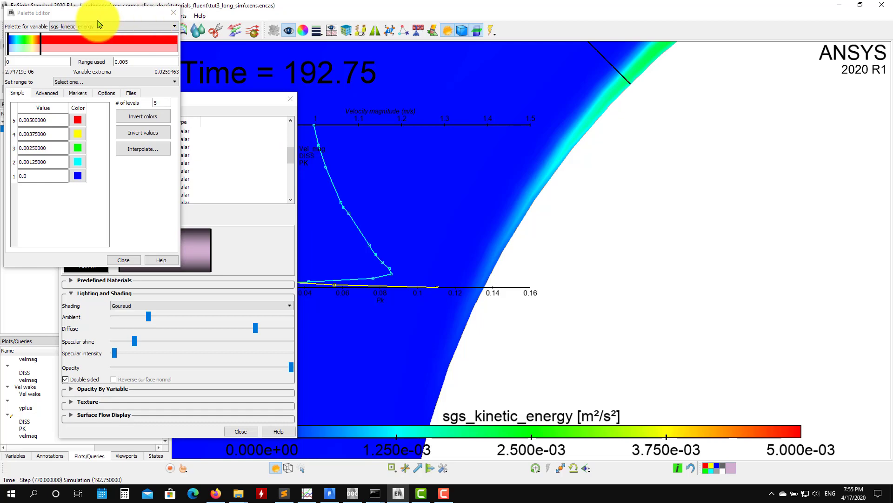
left_click(174, 12)
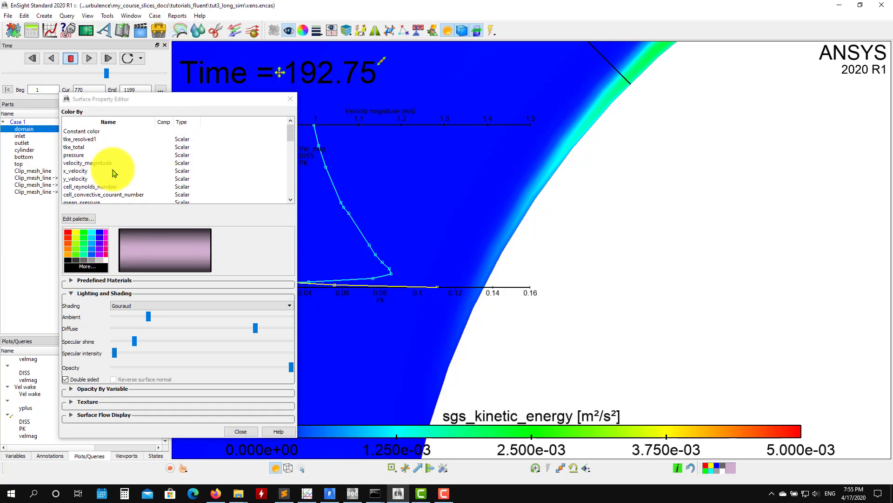
Step: Color the domain by tke_resolved1 and examine the resolved kinetic energy layer along the cylinder's upstream wall
left_click(88, 139)
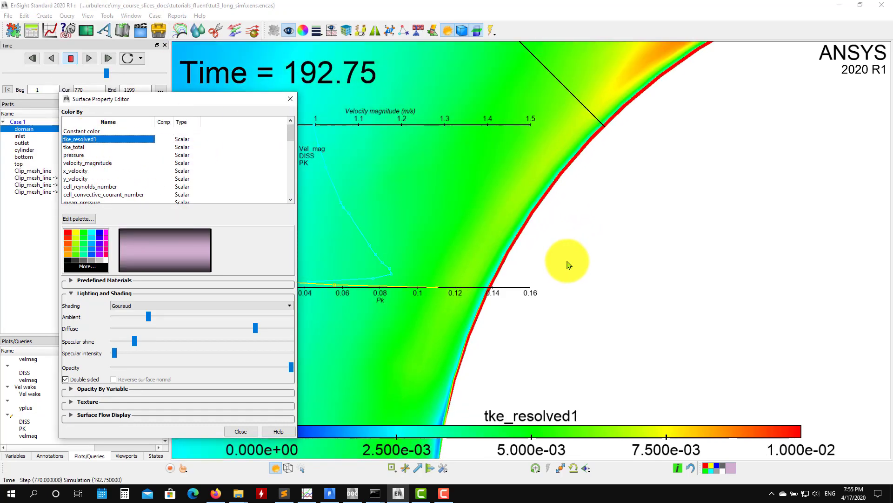
left_click_drag(568, 265, 686, 96)
left_click_drag(592, 315, 518, 345)
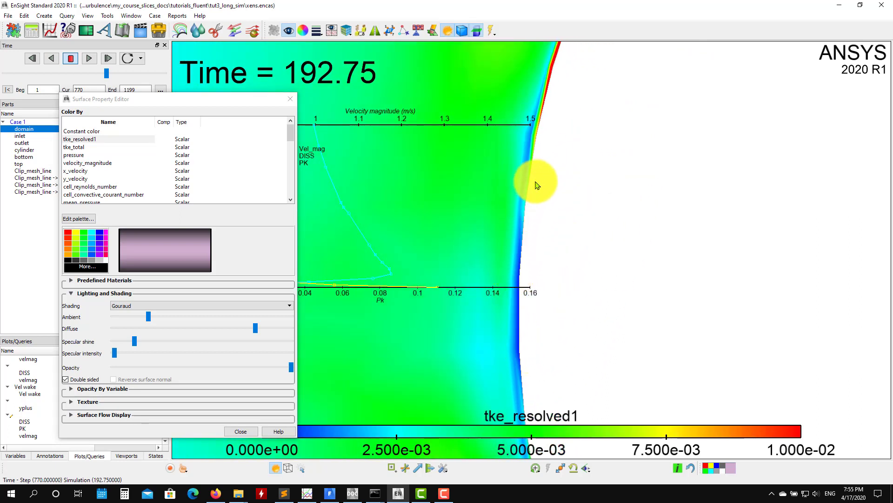
left_click_drag(537, 186, 541, 208)
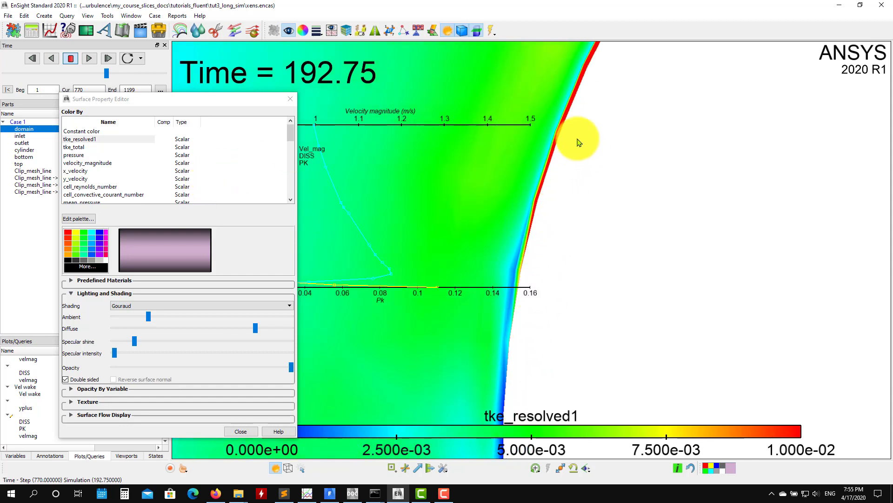
left_click_drag(578, 142, 632, 175)
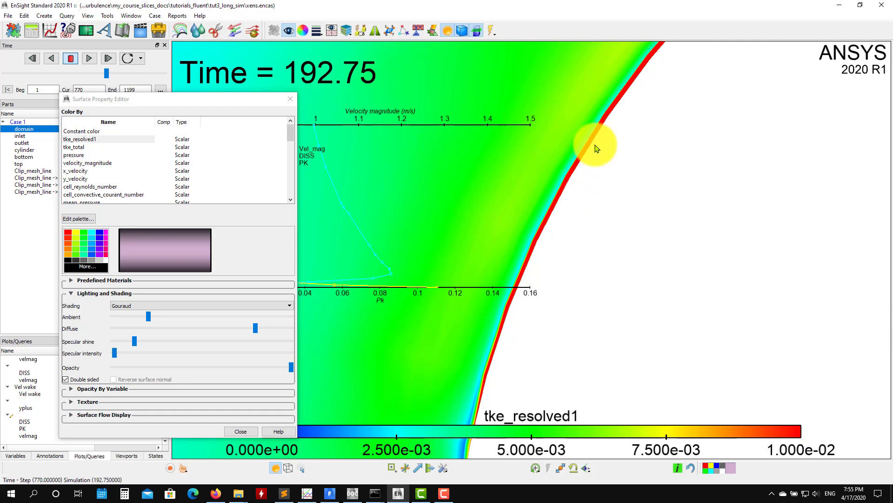
left_click_drag(597, 148, 568, 223)
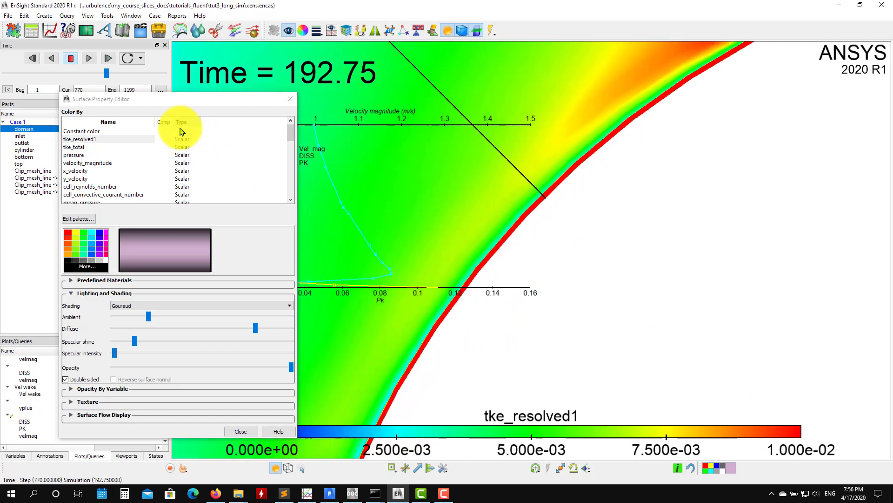
Step: Try upper limits of 0.005, 0.001 and 0.01 for the tke_resolved1 palette, and settle on 0.05
left_click(79, 219)
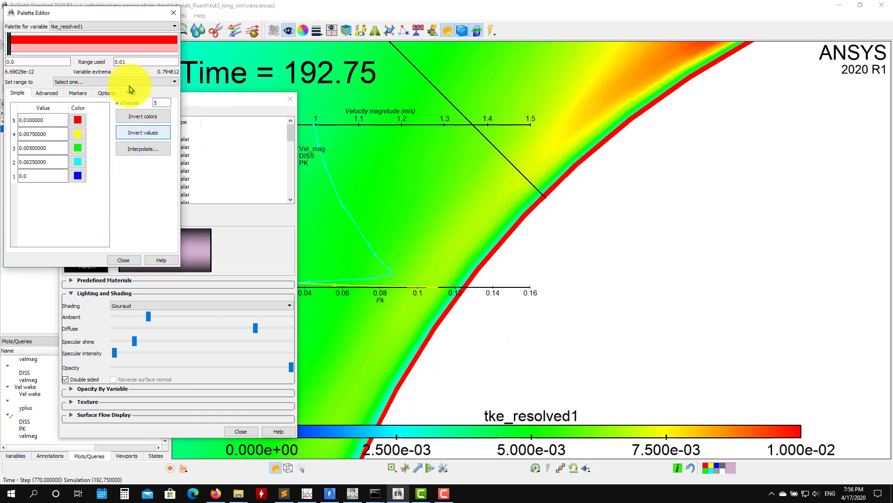
left_click(136, 62)
type("0.005")
key("Return")
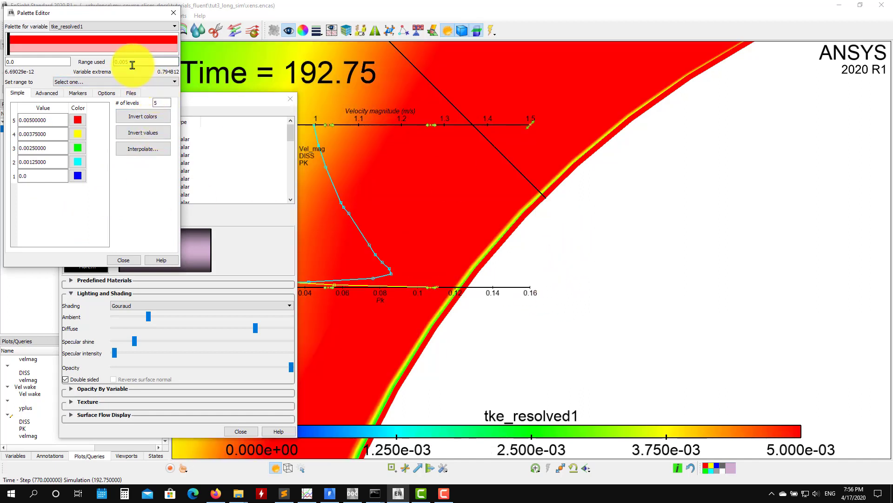
key("Return")
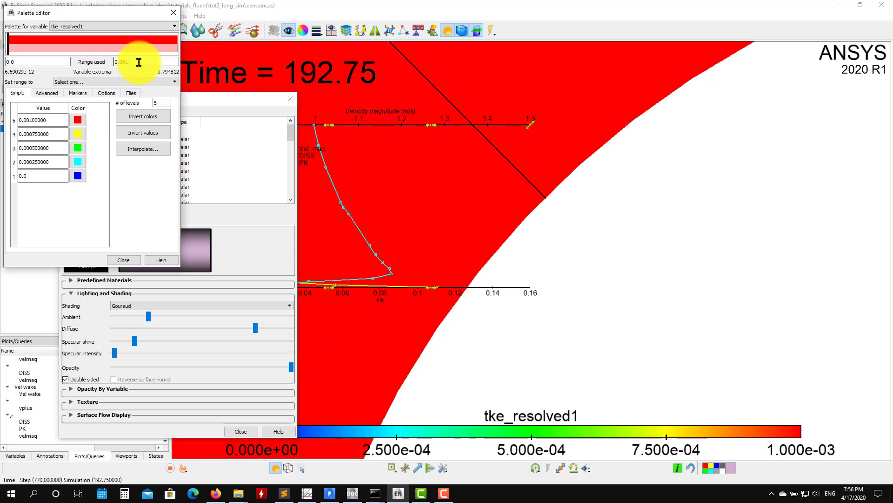
type("1")
key("Return")
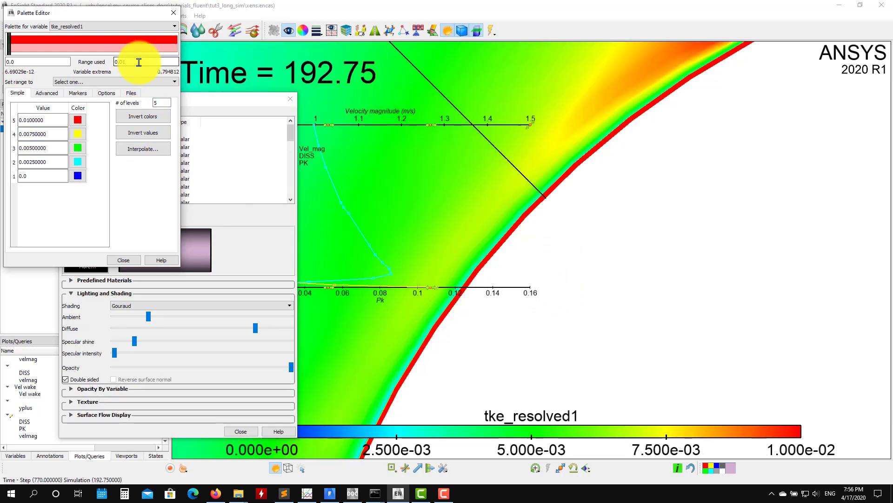
key("BackSpace")
type("5")
key("Return")
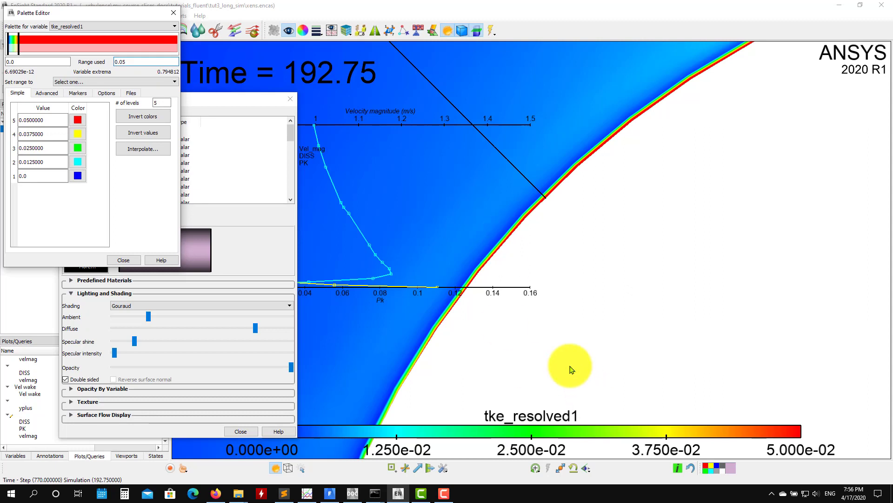
Step: Examine the resolved kinetic energy from the upstream wall over the cylinder's top to the near wake, and close the palette editor
right_click_drag(570, 366, 755, 202)
middle_click_drag(567, 309, 738, 129)
middle_click_drag(638, 228, 682, 124)
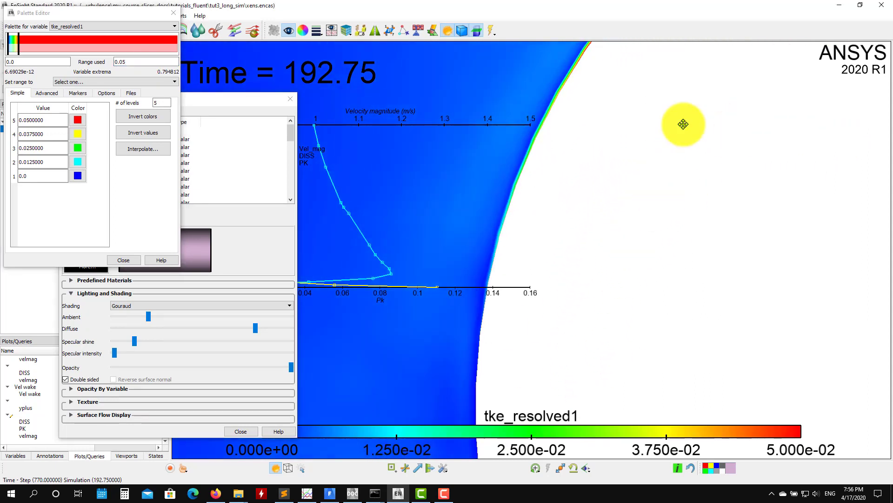
middle_click_drag(558, 377, 583, 309)
mouse_move(583, 309)
right_mouse_down()
mouse_move(532, 220)
mouse_move(514, 220)
right_mouse_up()
middle_click_drag(503, 222, 461, 220)
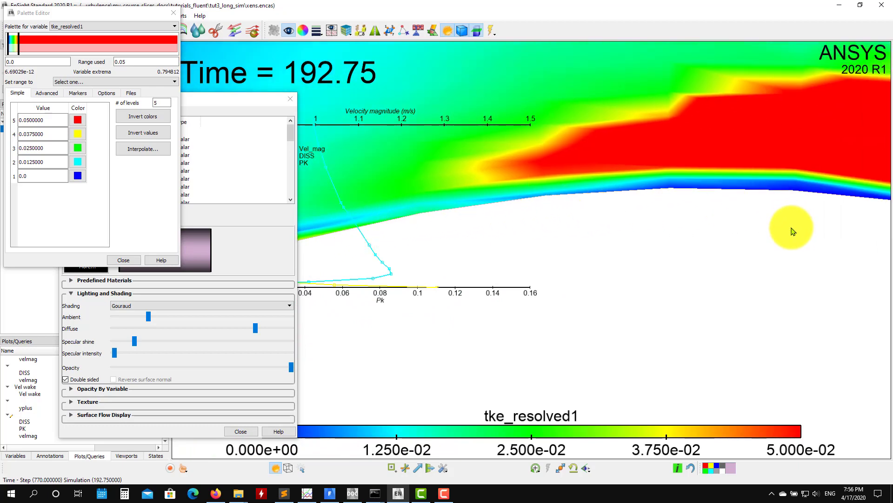
middle_click_drag(792, 232, 613, 327)
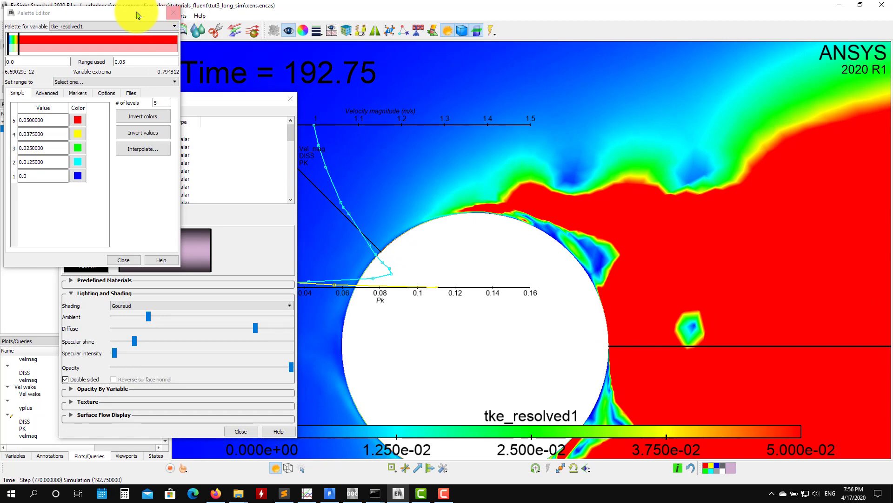
left_click_drag(137, 16, 484, 51)
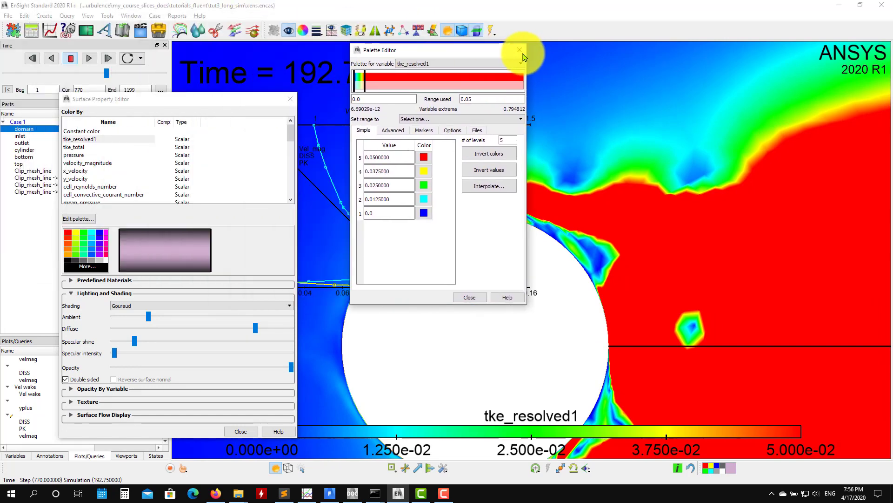
left_click(520, 51)
Step: Color the domain by sgs_dissipation_rate with a palette range from 0 to 0.01
left_click_drag(288, 135, 286, 168)
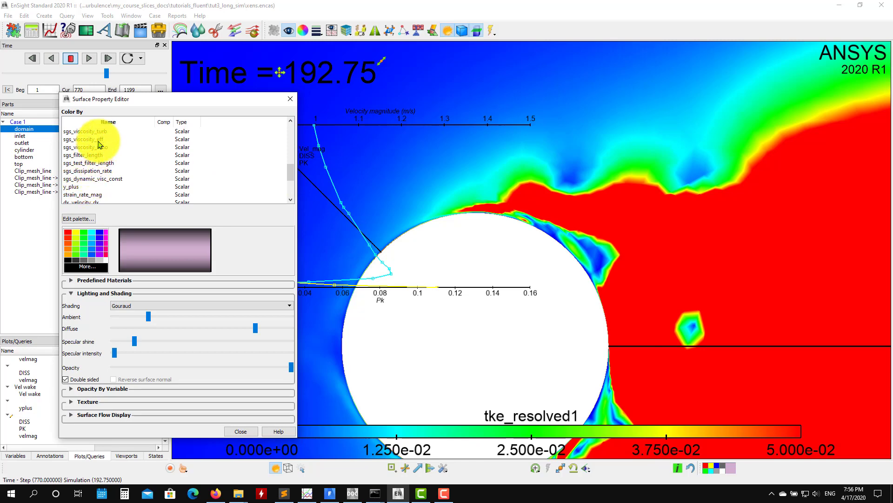
left_click(107, 172)
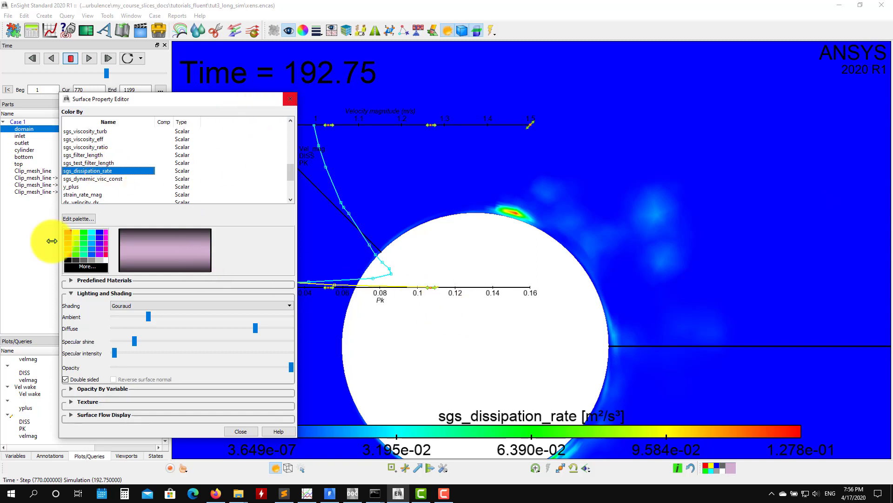
left_click(83, 218)
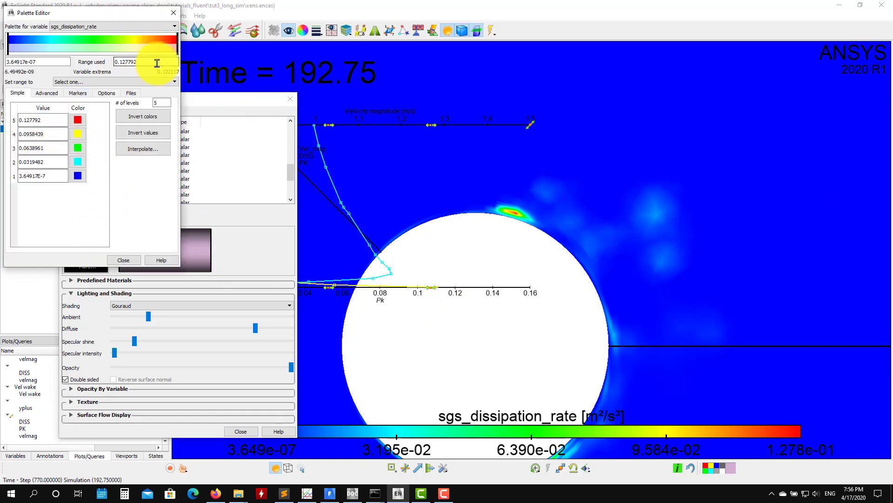
type("0.01")
key("Return")
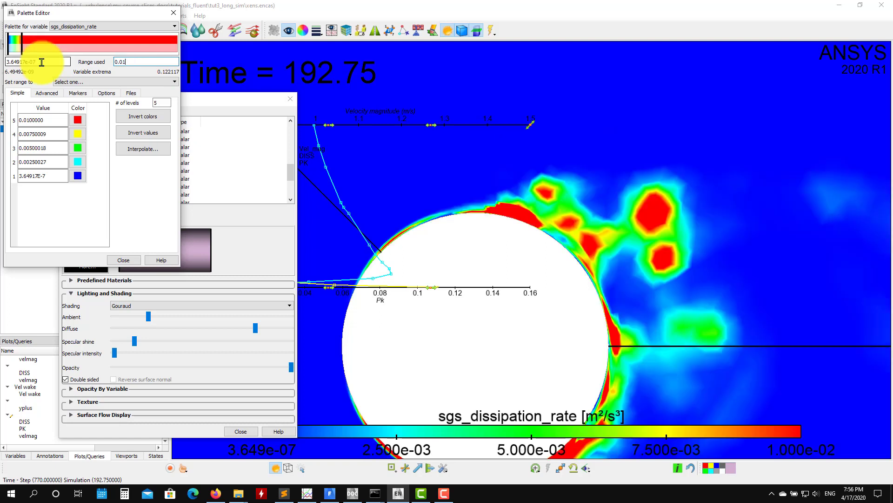
type("0")
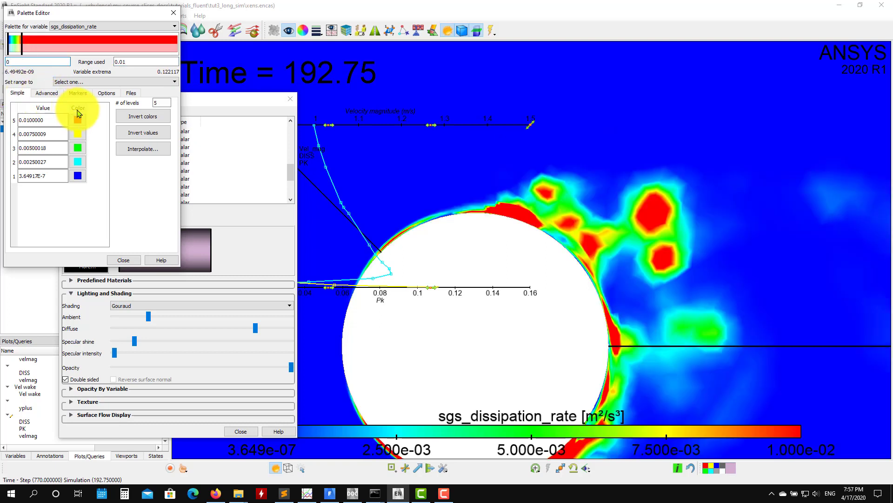
key("Return")
left_click(175, 13)
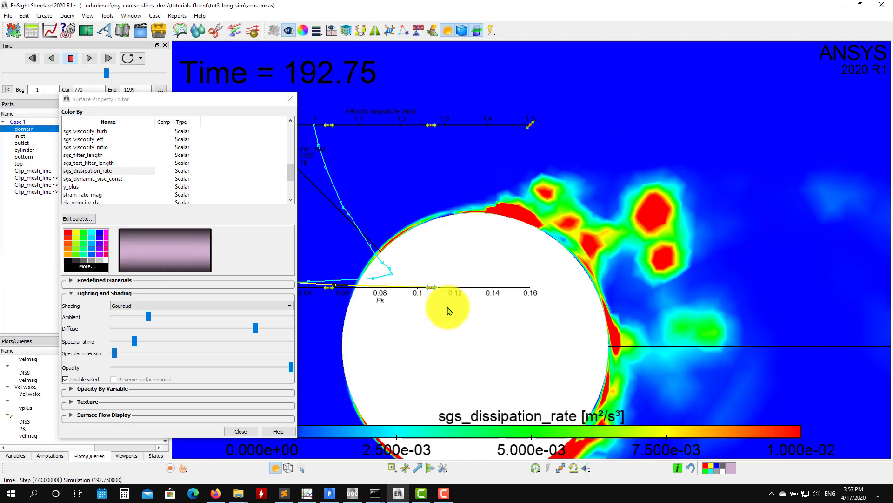
Step: Examine the subgrid dissipation rate layer along the cylinder's upstream wall, over its top and into the near wake
scroll(405, 334, "up", 3)
scroll(553, 214, "up", 3)
scroll(553, 213, "up", 3)
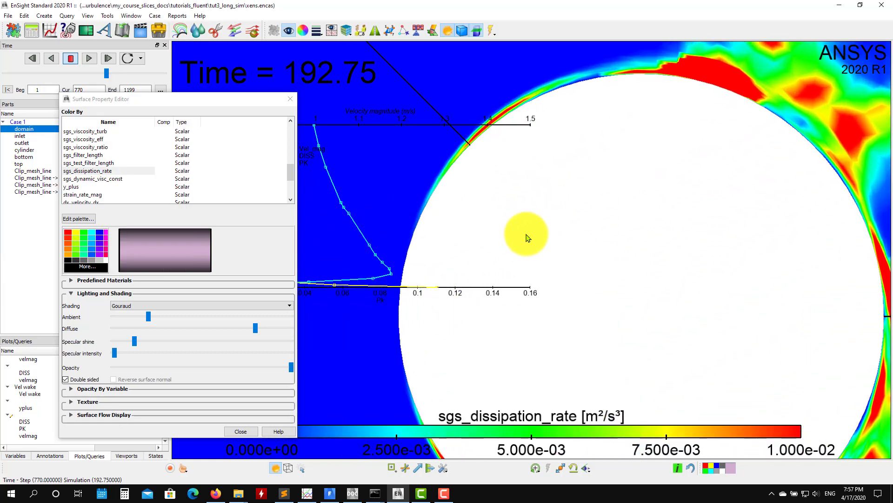
scroll(509, 193, "down", 2)
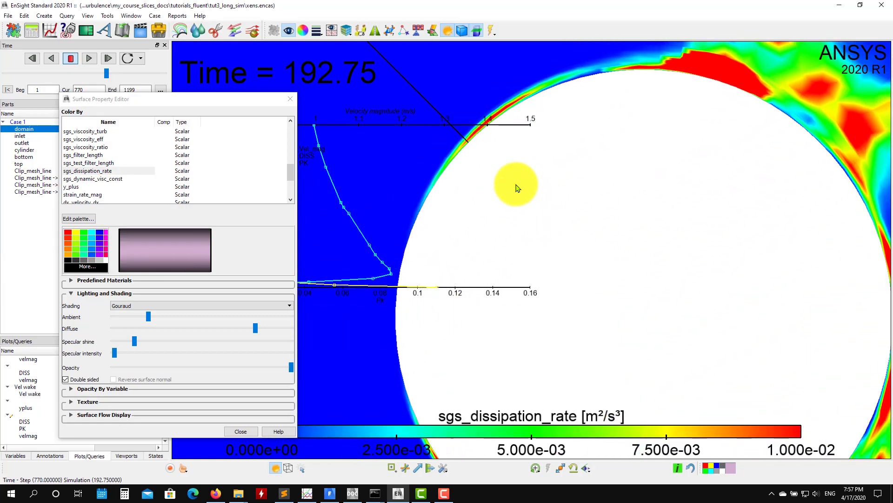
scroll(526, 177, "up", 3)
middle_click_drag(602, 188, 700, 296)
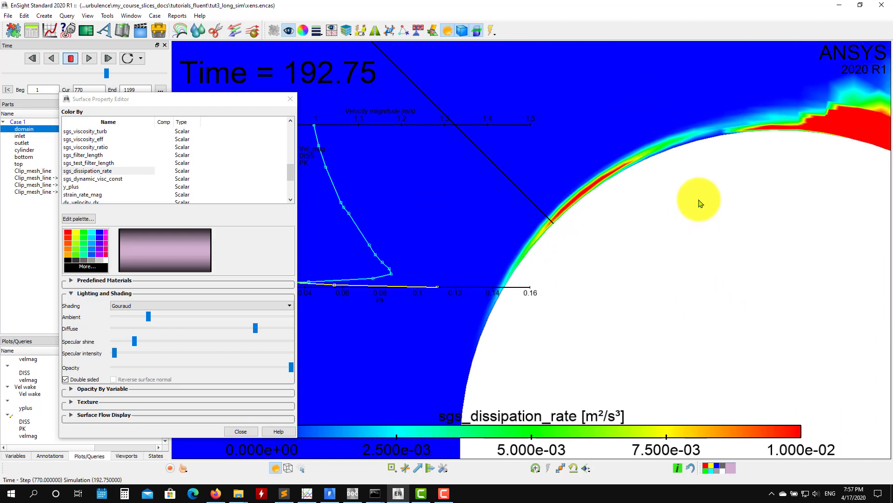
scroll(702, 188, "down", 2)
scroll(702, 194, "up", 3)
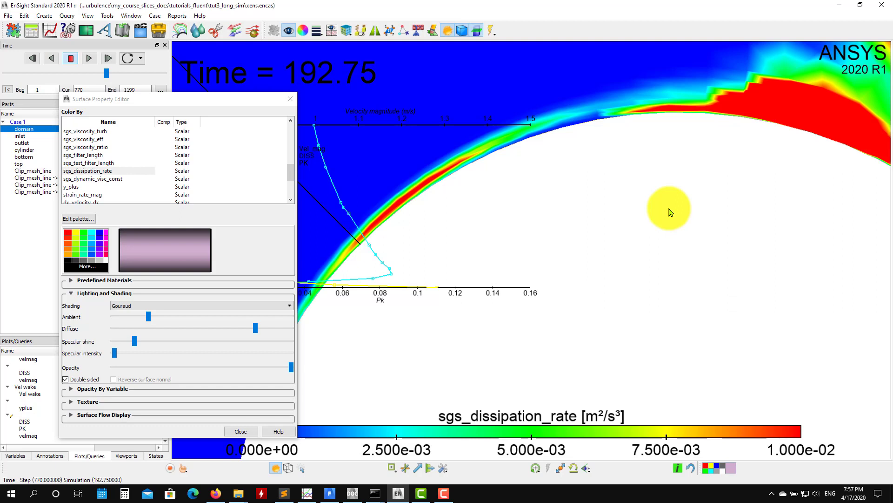
scroll(665, 212, "down", 10)
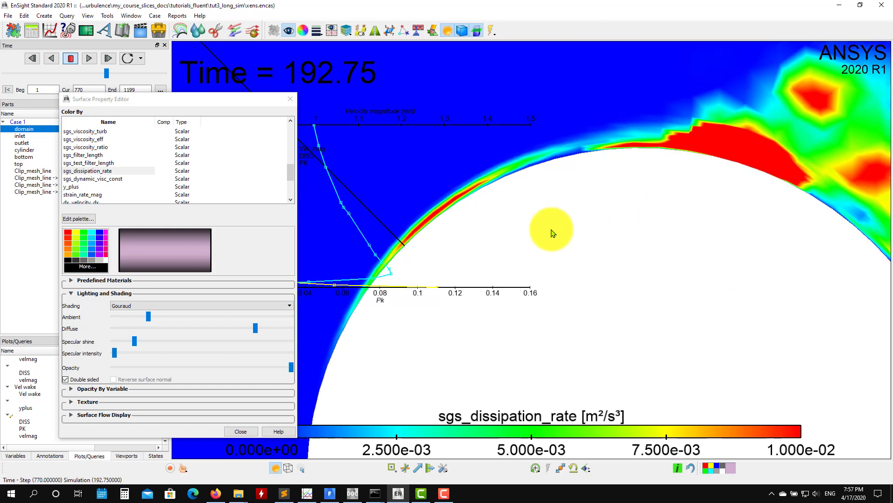
scroll(639, 251, "down", 10)
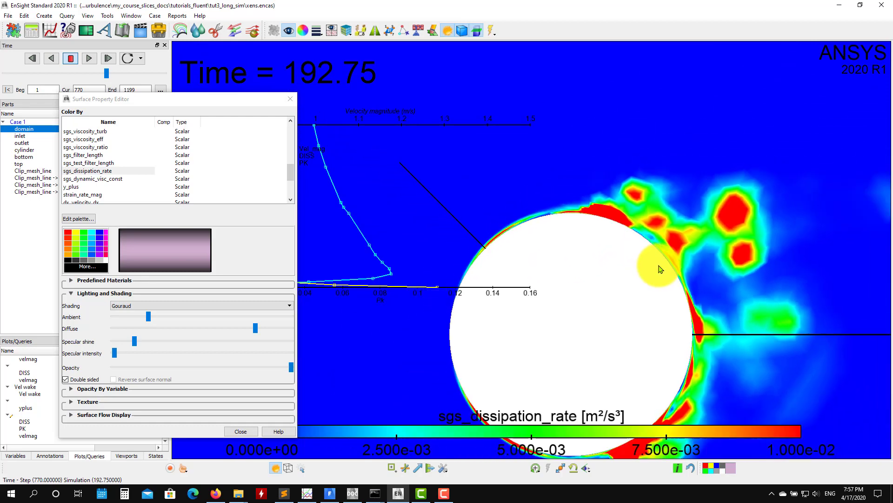
Step: Close the surface property editor and view the sgs_dissipation_rate field over the whole domain
left_click(291, 99)
scroll(502, 228, "down", 5)
scroll(499, 240, "down", 10)
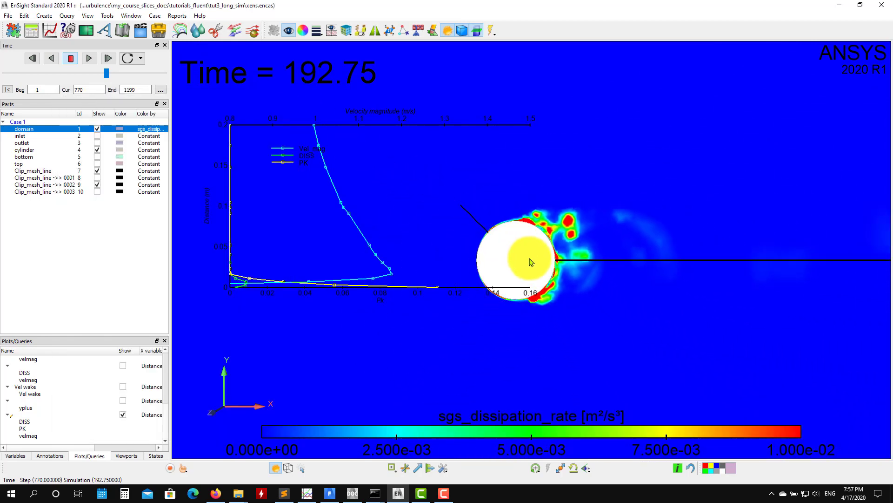
scroll(535, 267, "down", 10)
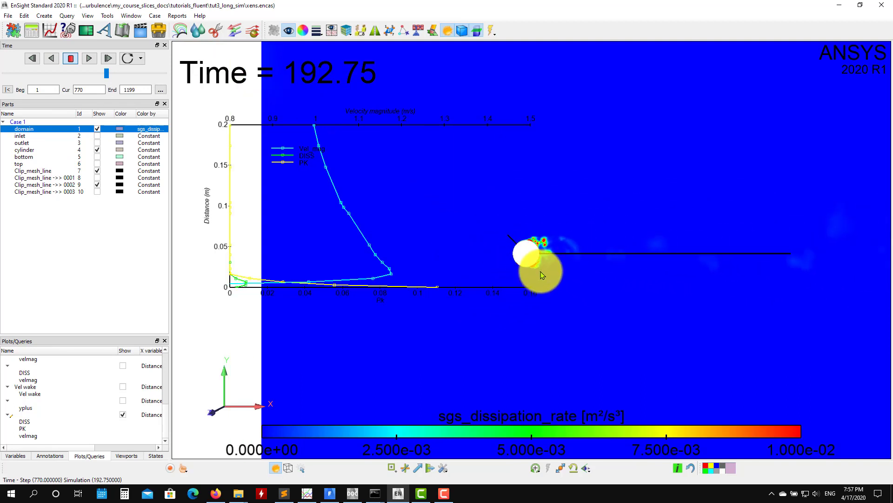
left_click(432, 451)
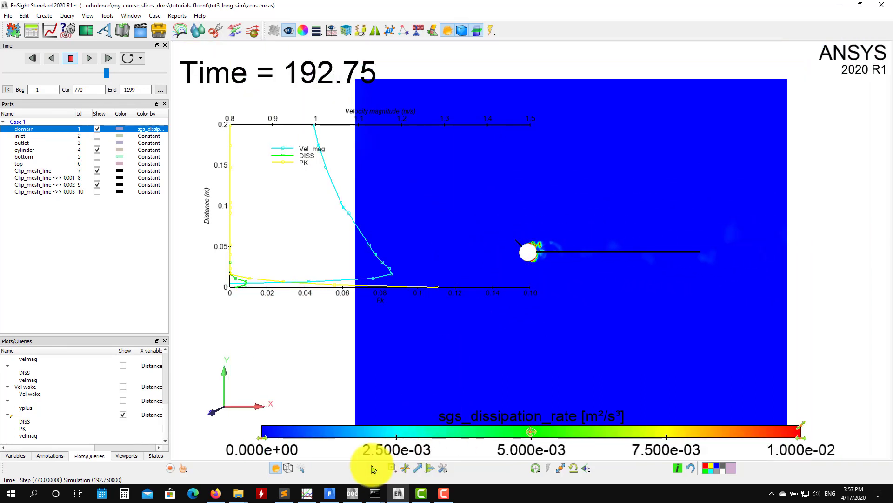
Step: Switch to Fluent and close the Fourier Transform dialog
left_click(335, 496)
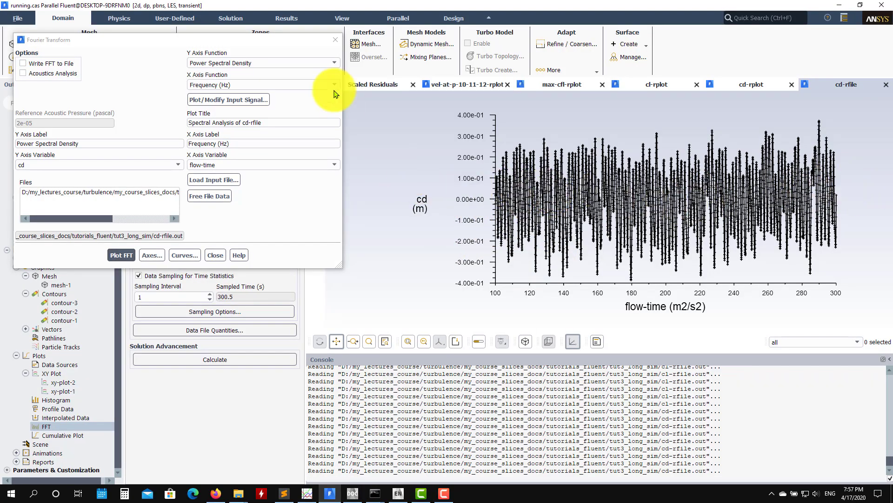
left_click(335, 39)
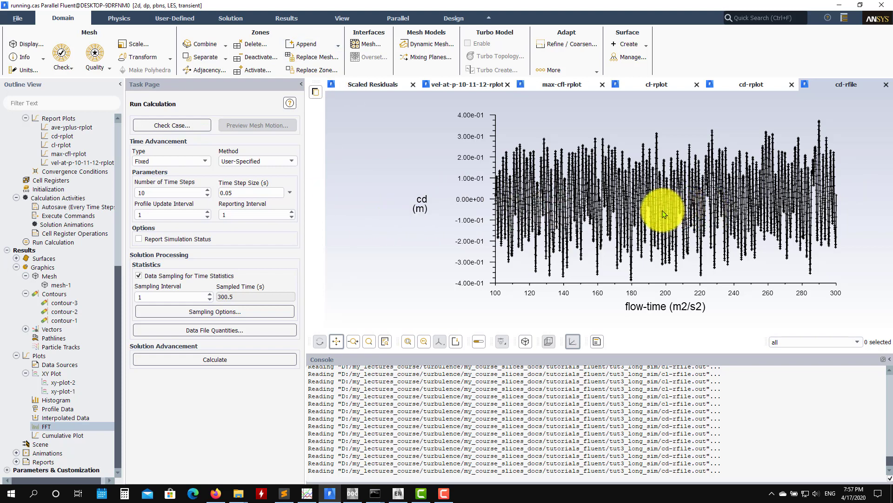